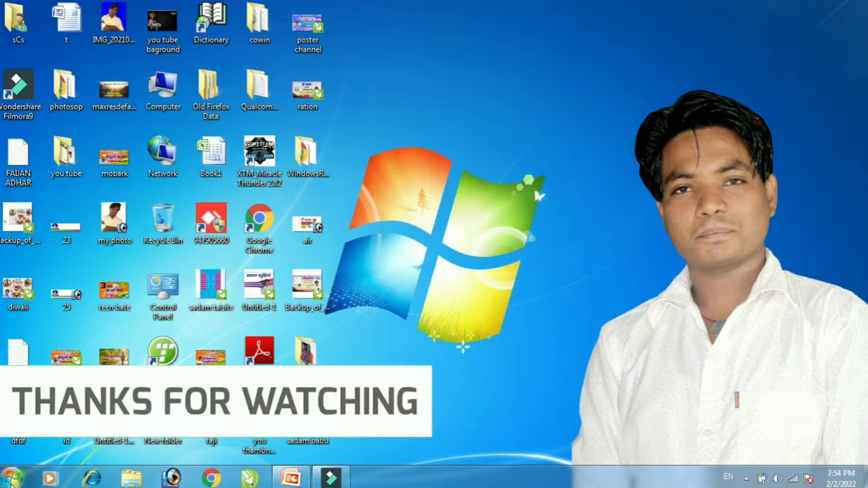
Launch Microsoft Office PowerPoint 2007 from the Start menu's Microsoft Office programs folder.
{"action": "left_click", "coordinate": [11, 484]}
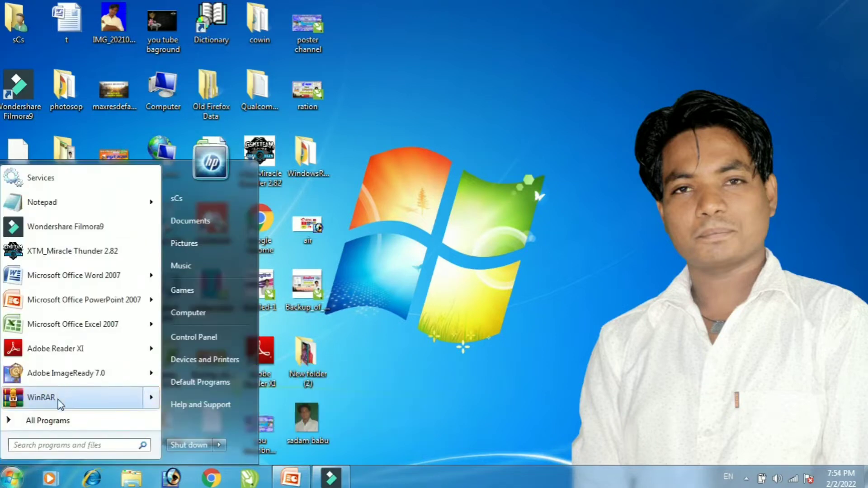
{"action": "left_click", "coordinate": [57, 423]}
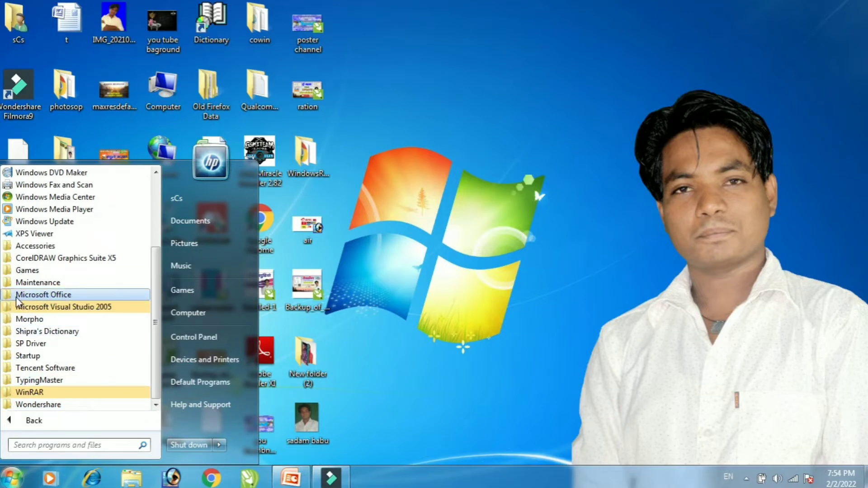
{"action": "left_click", "coordinate": [57, 296]}
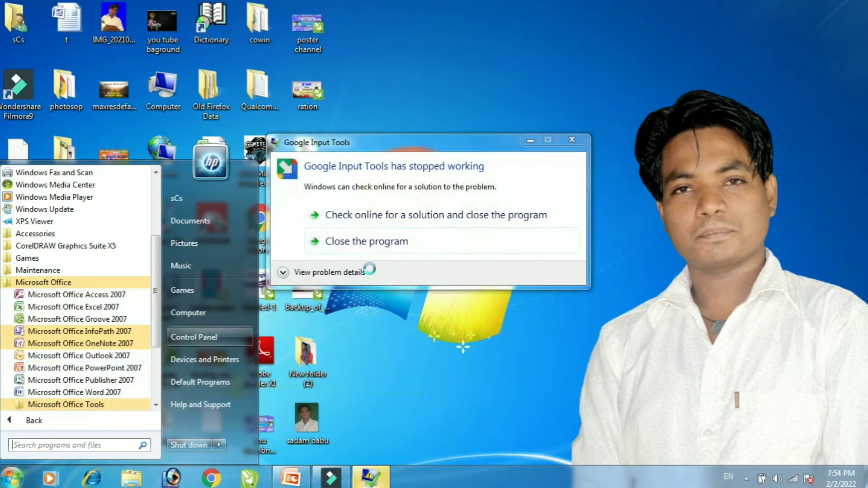
{"action": "left_click", "coordinate": [409, 241]}
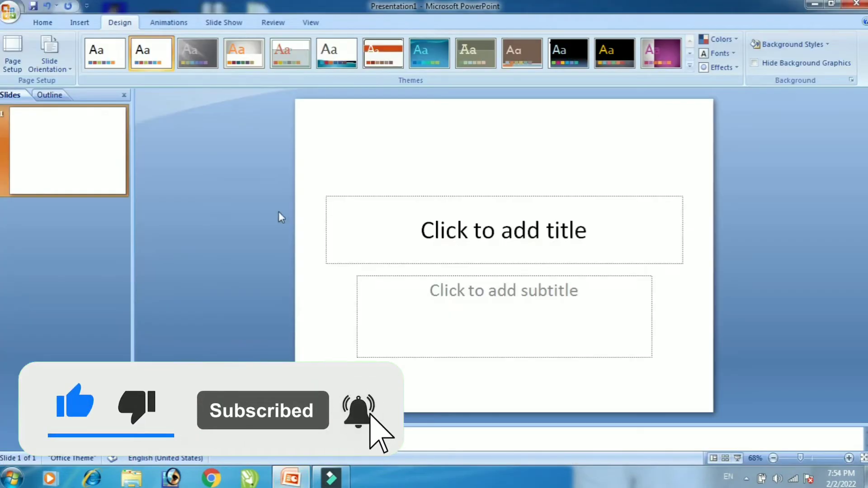
Delete the default title slide so Presentation1 has no slides.
{"action": "left_click", "coordinate": [37, 20]}
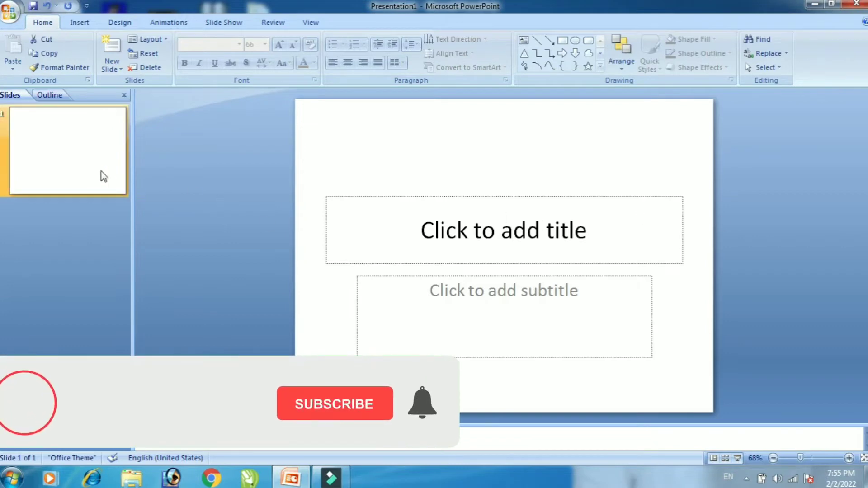
{"action": "right_click", "coordinate": [97, 155]}
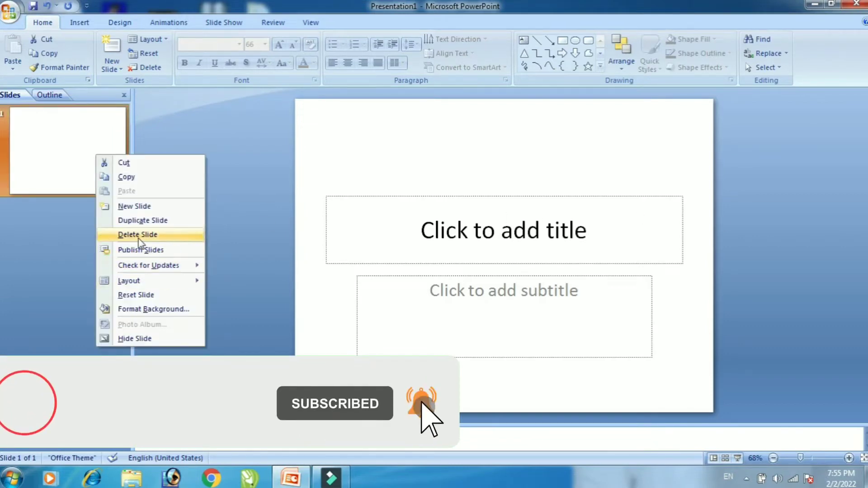
{"action": "left_click", "coordinate": [33, 138]}
{"action": "right_click", "coordinate": [31, 135]}
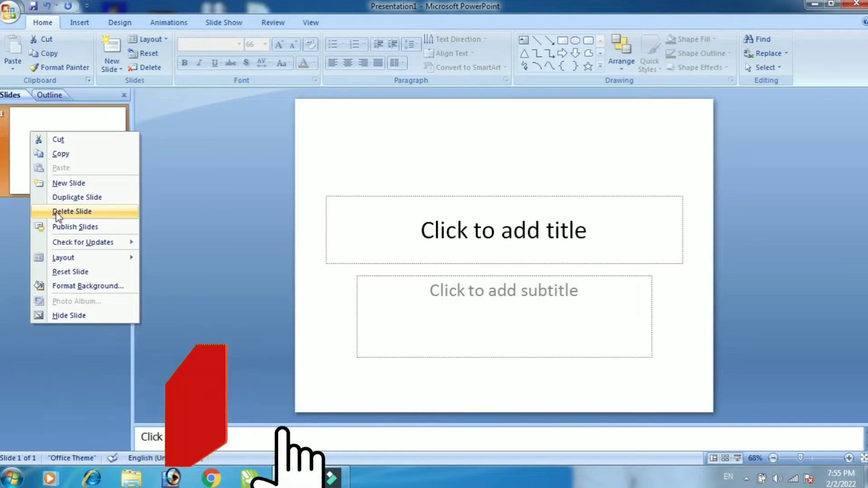
{"action": "left_click", "coordinate": [103, 212]}
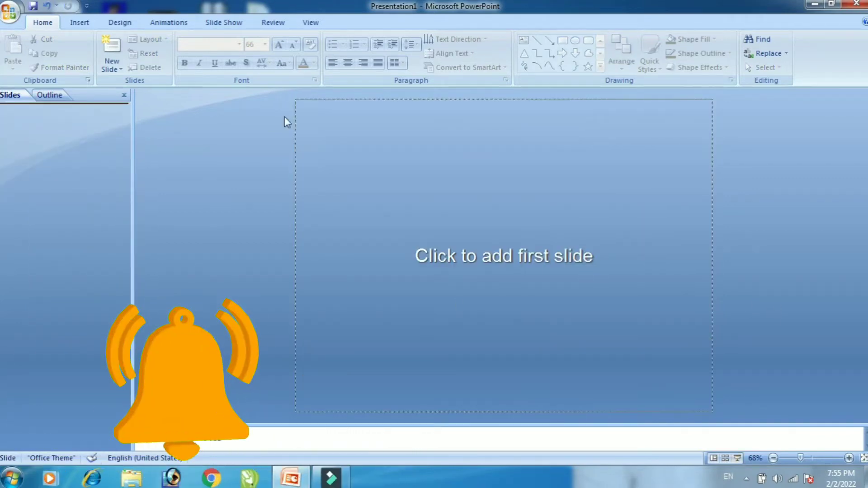
Add three Blank-layout slides and go back to slide 1.
{"action": "left_click", "coordinate": [111, 65]}
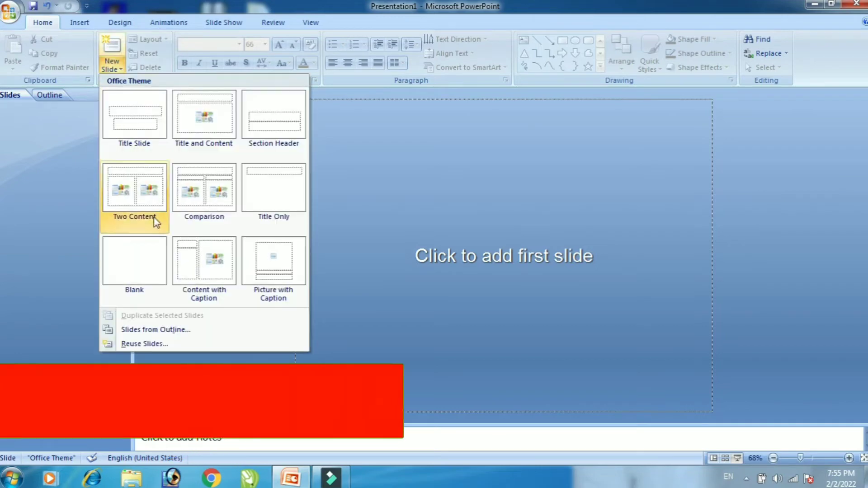
{"action": "left_click", "coordinate": [143, 289]}
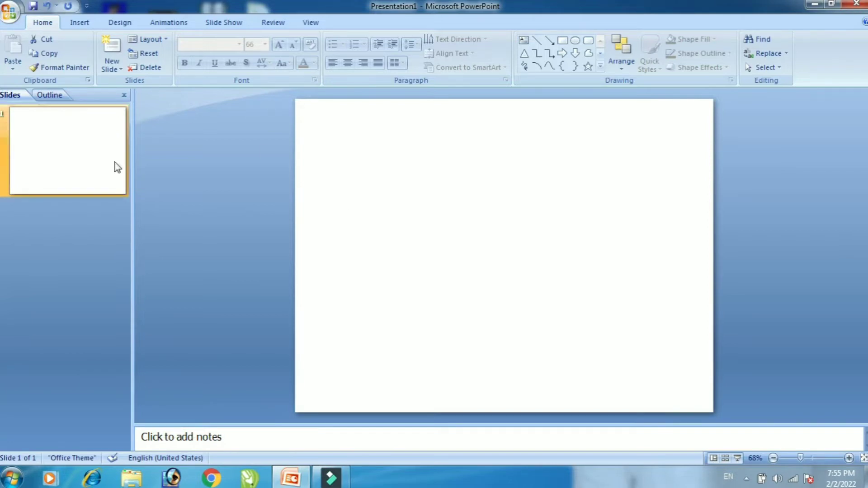
{"action": "left_click", "coordinate": [112, 54]}
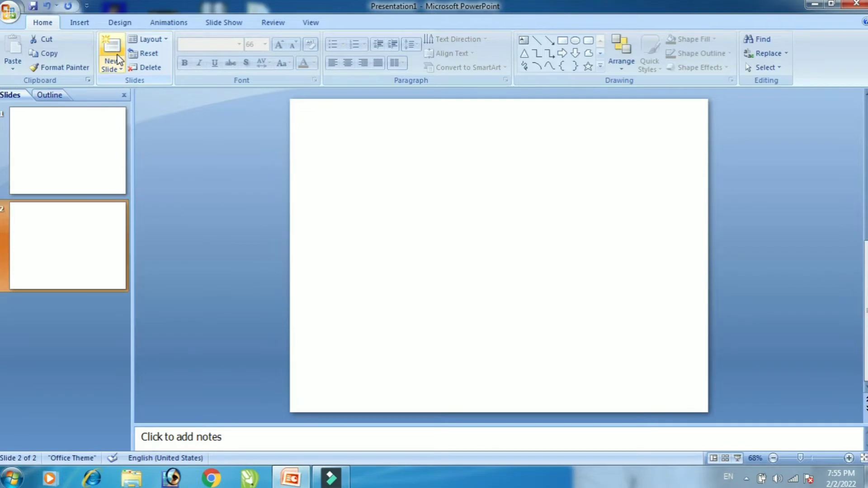
{"action": "left_click", "coordinate": [118, 59]}
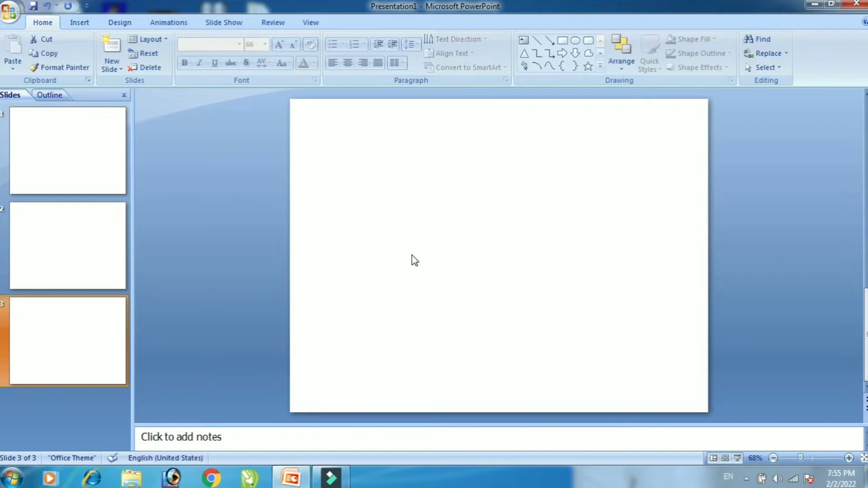
{"action": "left_click", "coordinate": [95, 165]}
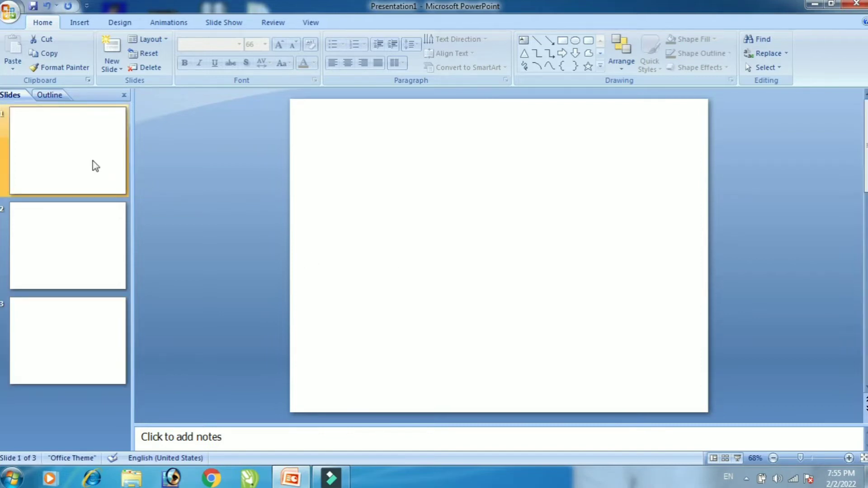
Add text boxes reading 'Wlcome' and 'To' down slide 1.
{"action": "left_click", "coordinate": [524, 40]}
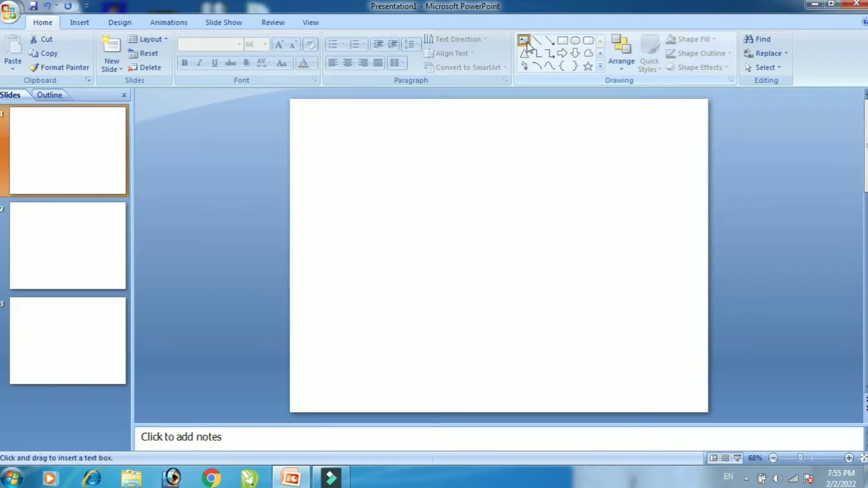
{"action": "left_click_drag", "start_coordinate": [331, 145], "coordinate": [622, 220]}
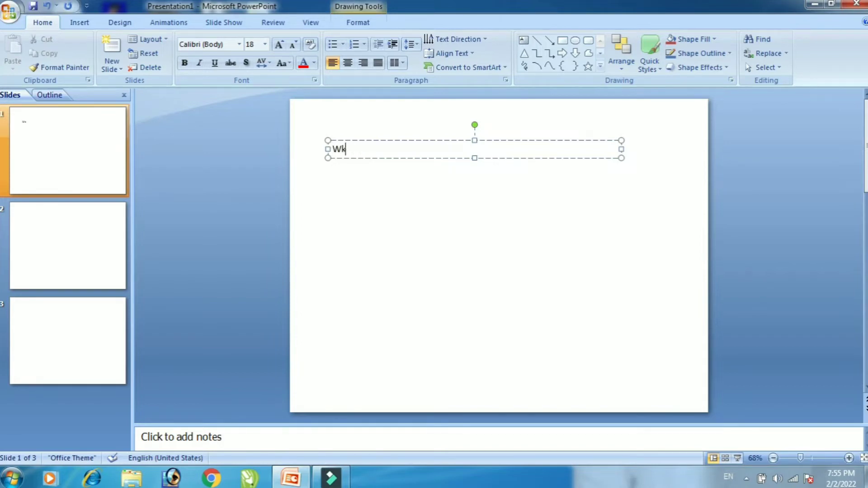
{"action": "type", "text": "l"}
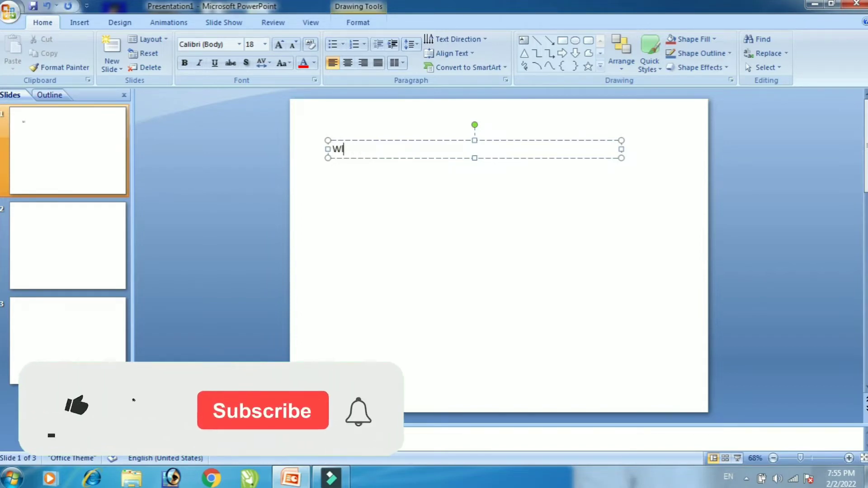
{"action": "type", "text": "com"}
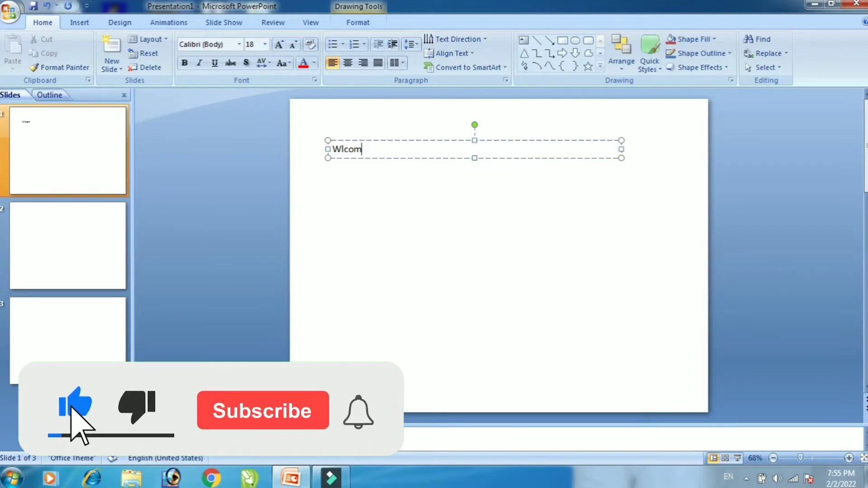
{"action": "type", "text": "e"}
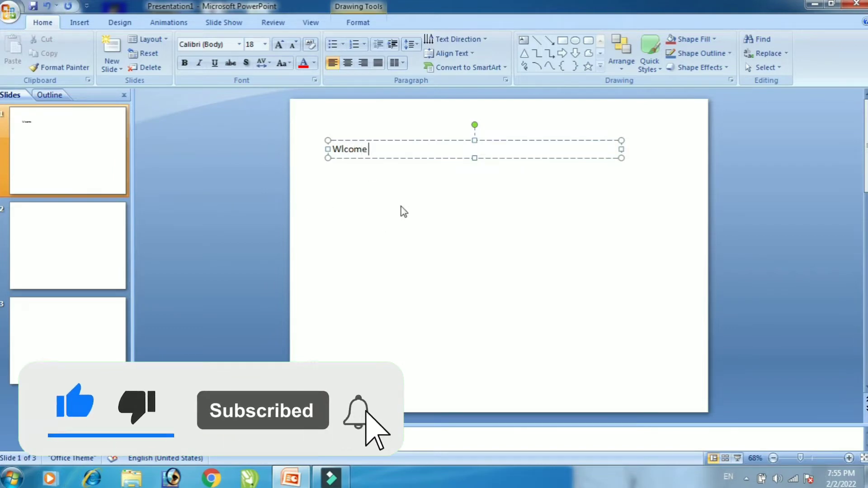
{"action": "left_click", "coordinate": [401, 210]}
{"action": "left_click", "coordinate": [523, 39]}
{"action": "left_click_drag", "start_coordinate": [376, 193], "coordinate": [492, 234]}
{"action": "type", "text": "To"}
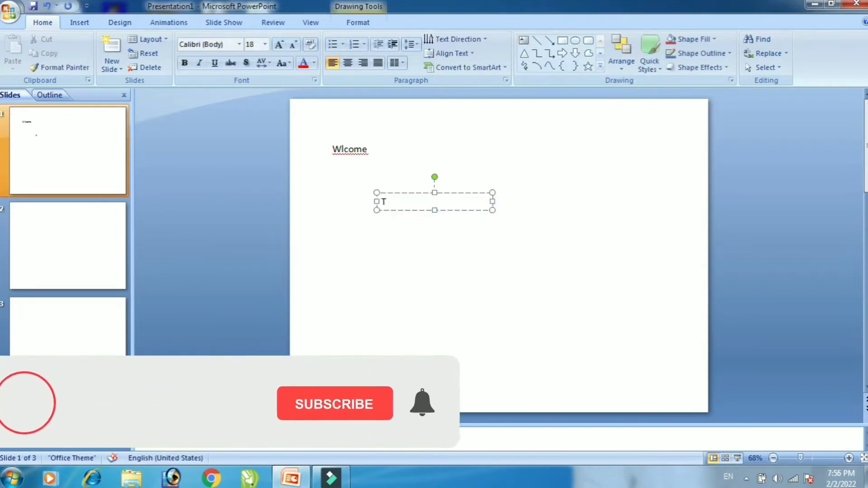
{"action": "left_click", "coordinate": [487, 295]}
Add an 'India' text box lower on slide 1, then move to slide 2.
{"action": "left_click", "coordinate": [524, 40]}
{"action": "left_click_drag", "start_coordinate": [390, 252], "coordinate": [537, 270]}
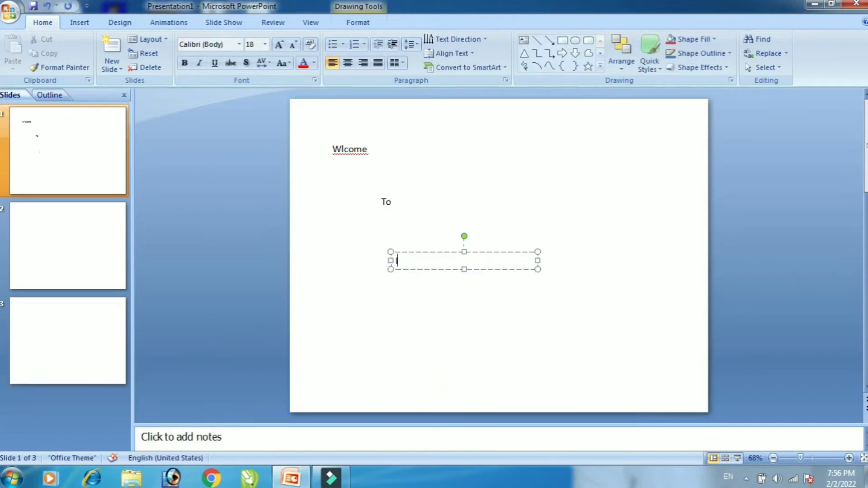
{"action": "type", "text": "Indi"}
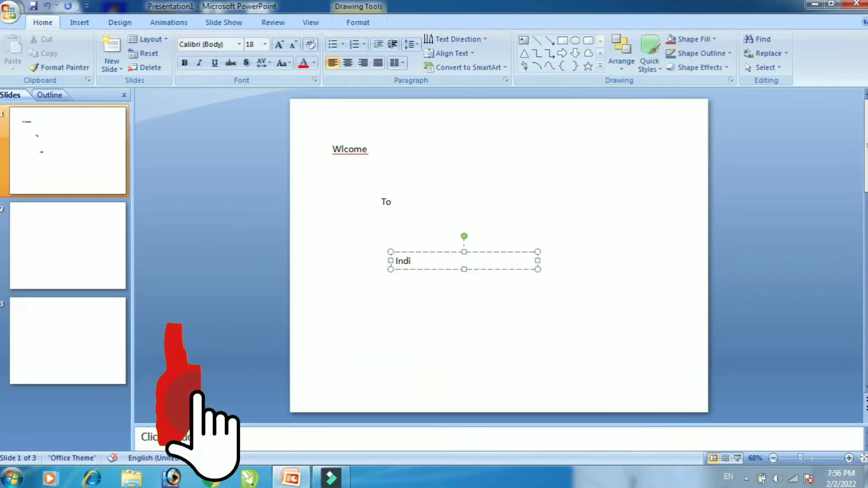
{"action": "type", "text": "on"}
{"action": "key", "text": "BackSpace"}
{"action": "key", "text": "BackSpace"}
{"action": "type", "text": "a"}
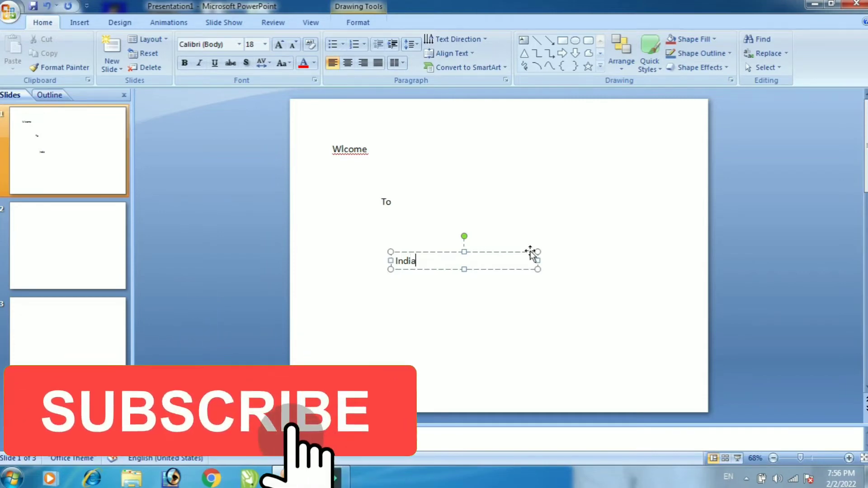
{"action": "left_click", "coordinate": [597, 262]}
{"action": "left_click", "coordinate": [81, 238]}
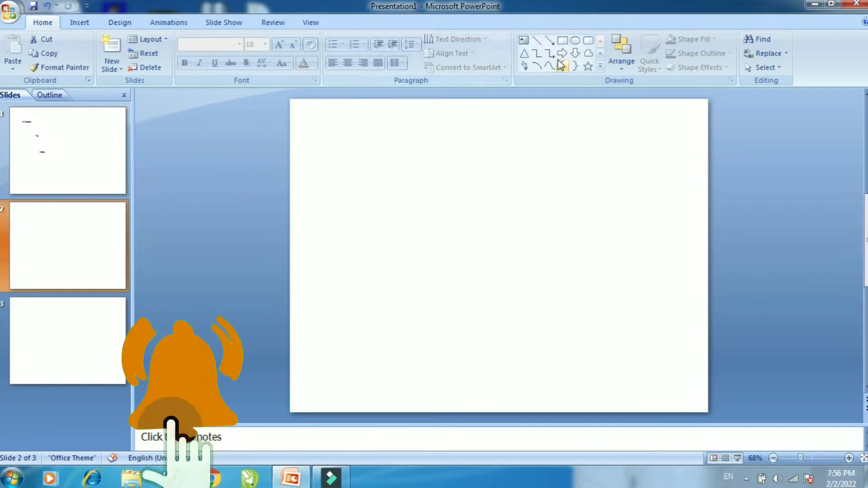
Draw a text box at the top of slide 2 reading 'Top 3 Saharo ka name'.
{"action": "left_click", "coordinate": [525, 45]}
{"action": "left_click_drag", "start_coordinate": [384, 130], "coordinate": [515, 158]}
{"action": "type", "text": "Top"}
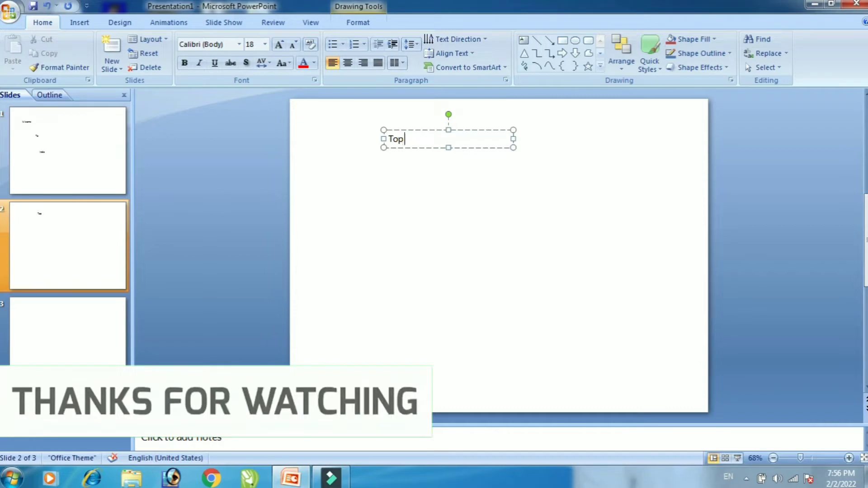
{"action": "type", "text": "3 Saharo ka name"}
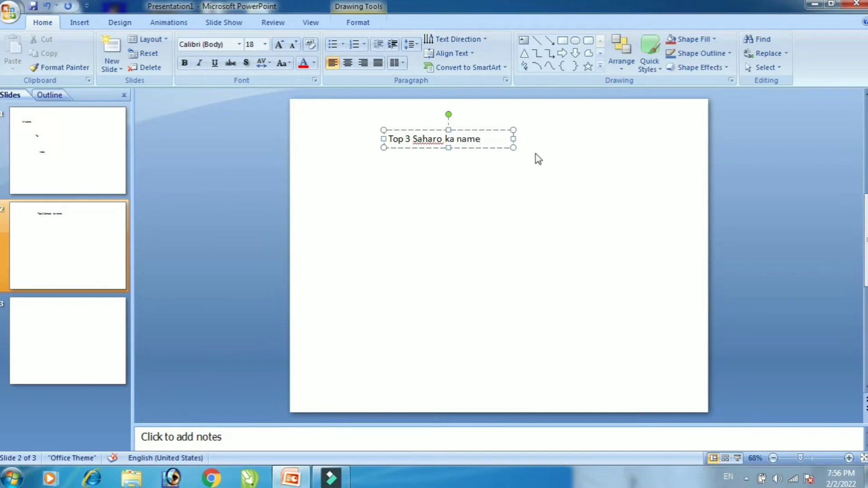
{"action": "left_click", "coordinate": [588, 232]}
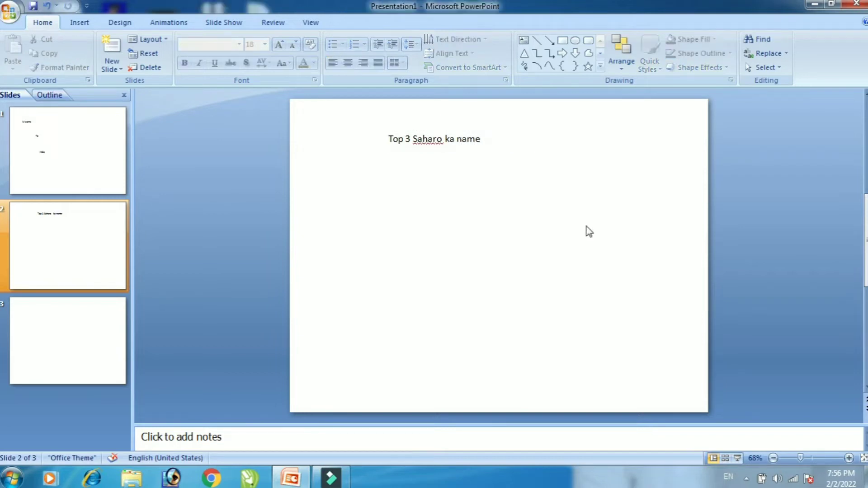
Add a 'Mumbai' text box below the heading and give it a diamond bullet.
{"action": "left_click", "coordinate": [523, 40]}
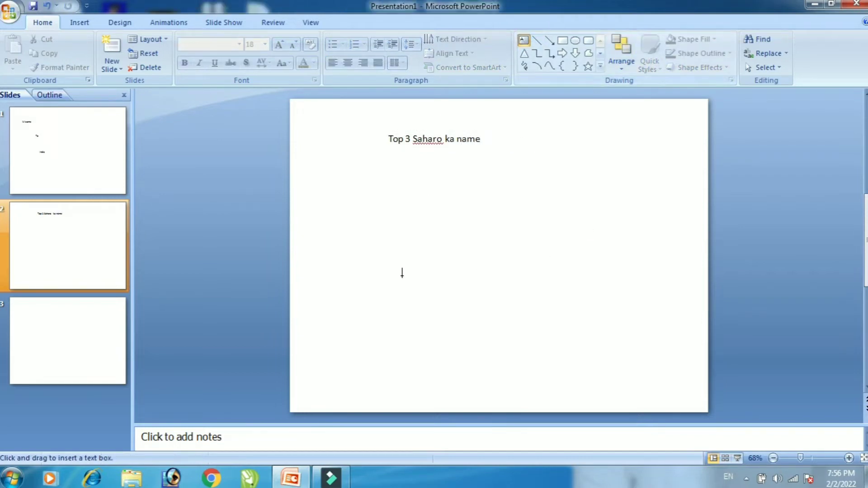
{"action": "left_click_drag", "start_coordinate": [373, 196], "coordinate": [475, 213]}
{"action": "type", "text": "Mumbai"}
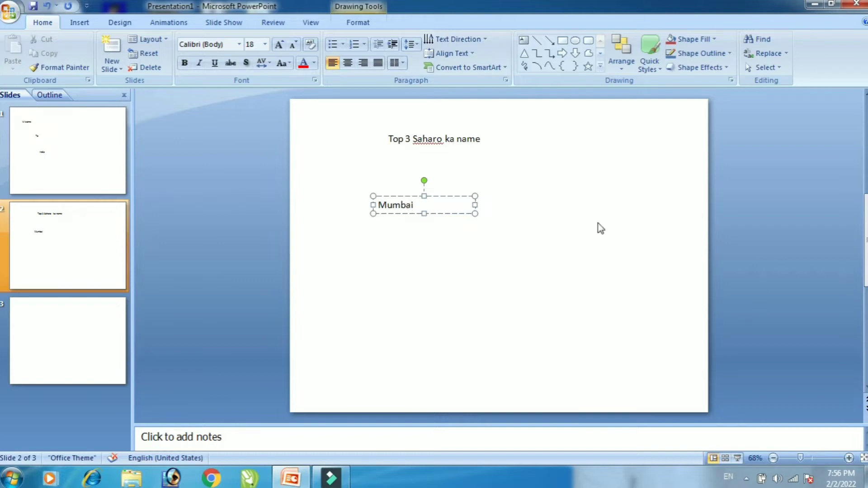
{"action": "left_click", "coordinate": [512, 267]}
{"action": "left_click", "coordinate": [523, 40]}
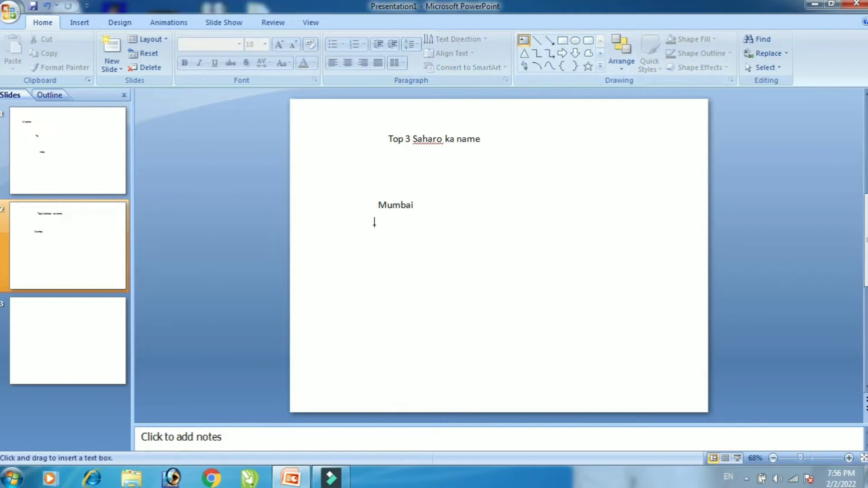
{"action": "left_click_drag", "start_coordinate": [374, 223], "coordinate": [435, 225]}
{"action": "left_click", "coordinate": [391, 206]}
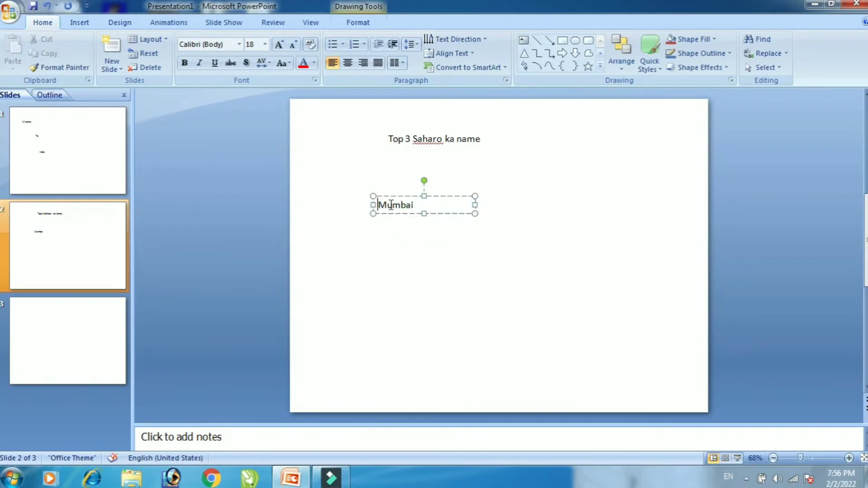
{"action": "left_click", "coordinate": [342, 44]}
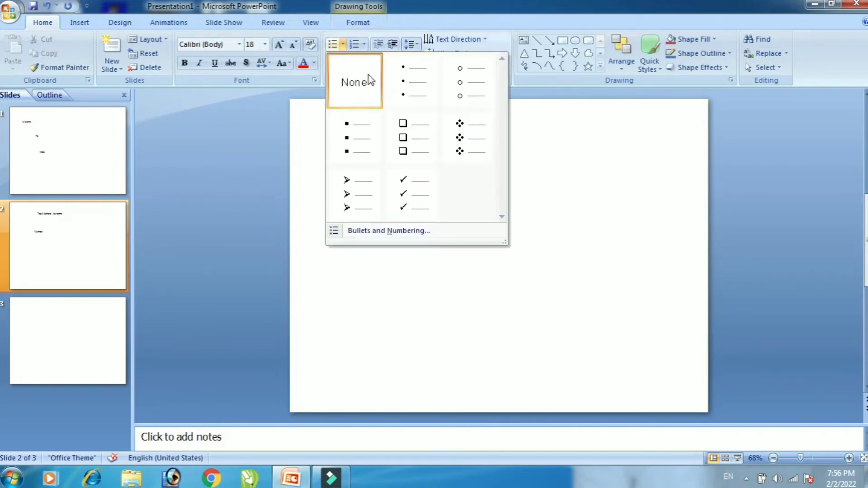
{"action": "left_click", "coordinate": [470, 136]}
Add 'New Dehle' and 'Raipur' text boxes below Mumbai.
{"action": "left_click_drag", "start_coordinate": [373, 225], "coordinate": [436, 236]}
{"action": "type", "text": "New Dehle"}
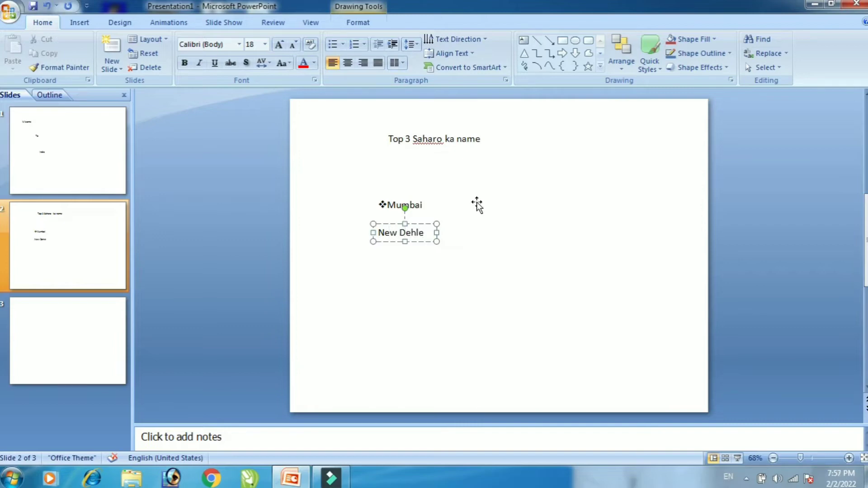
{"action": "left_click", "coordinate": [465, 250]}
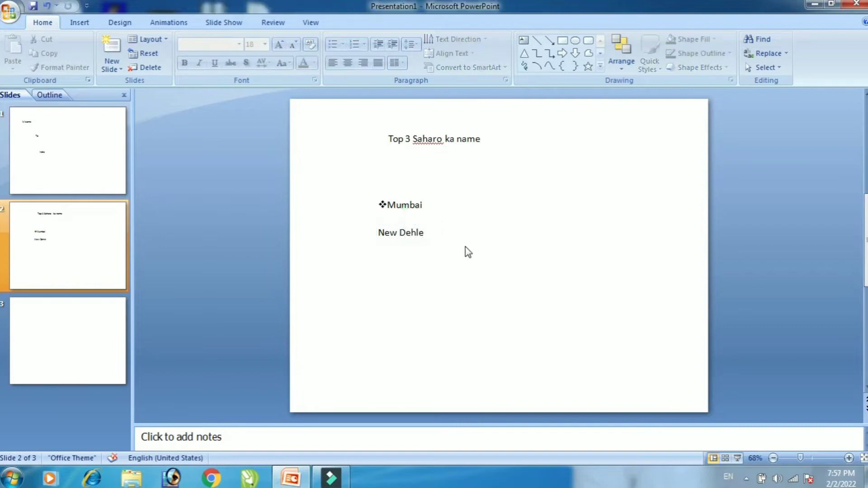
{"action": "left_click", "coordinate": [523, 40]}
{"action": "left_click_drag", "start_coordinate": [377, 267], "coordinate": [485, 282]}
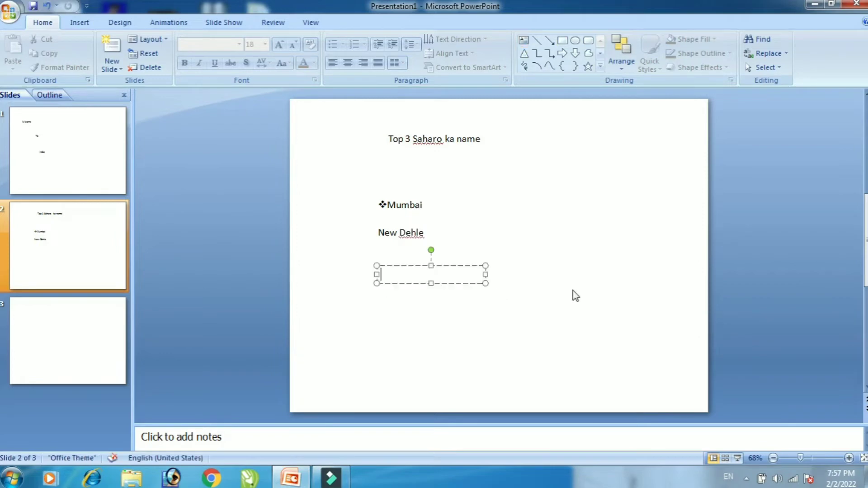
{"action": "type", "text": "R"}
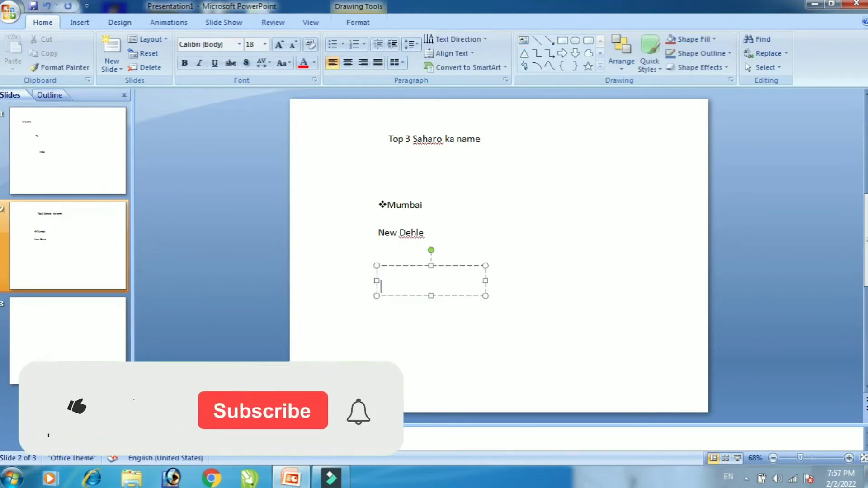
{"action": "type", "text": "a"}
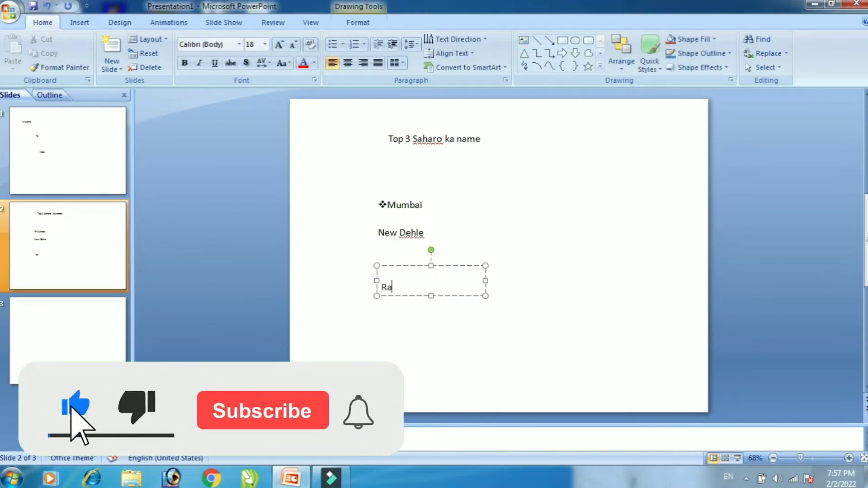
{"action": "type", "text": "ipur"}
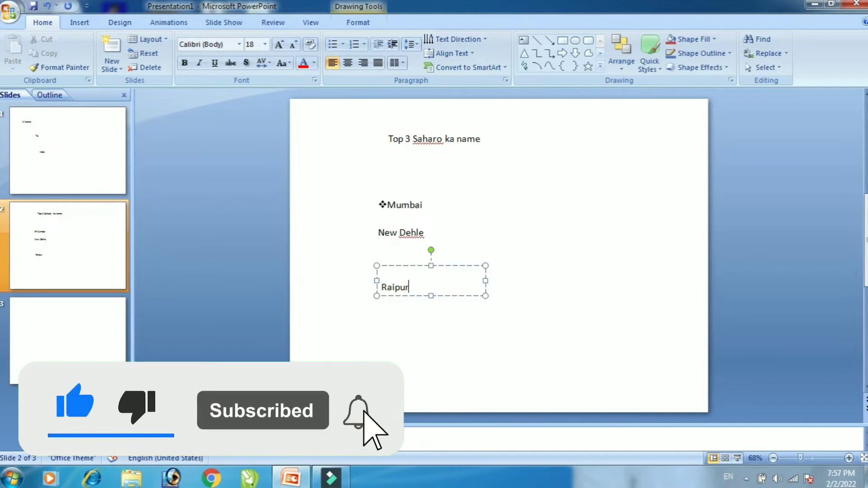
{"action": "left_click", "coordinate": [583, 237]}
Give New Dehle and Raipur diamond bullets and widen New Dehle onto one line.
{"action": "left_click", "coordinate": [400, 232]}
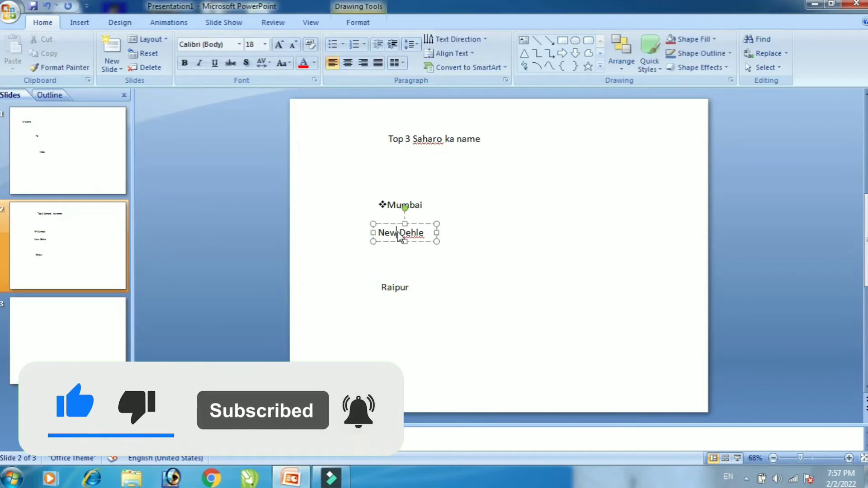
{"action": "left_click", "coordinate": [342, 44]}
{"action": "left_click", "coordinate": [455, 135]}
{"action": "left_click", "coordinate": [384, 287]}
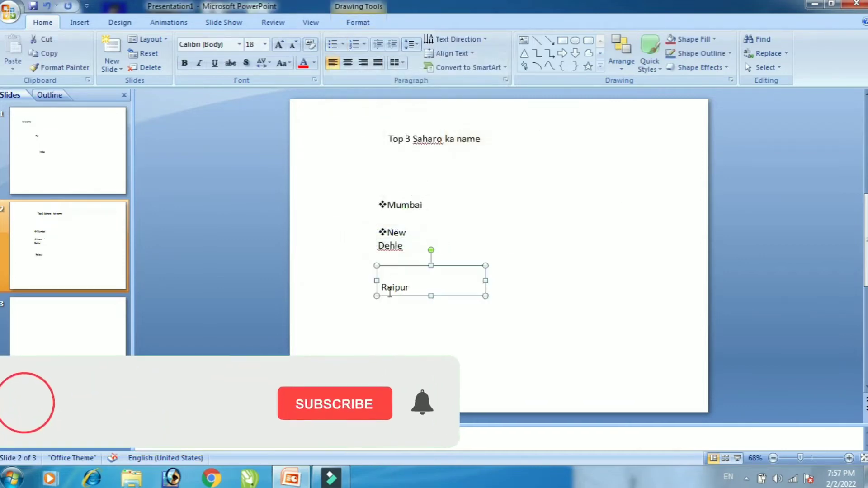
{"action": "left_click", "coordinate": [342, 44]}
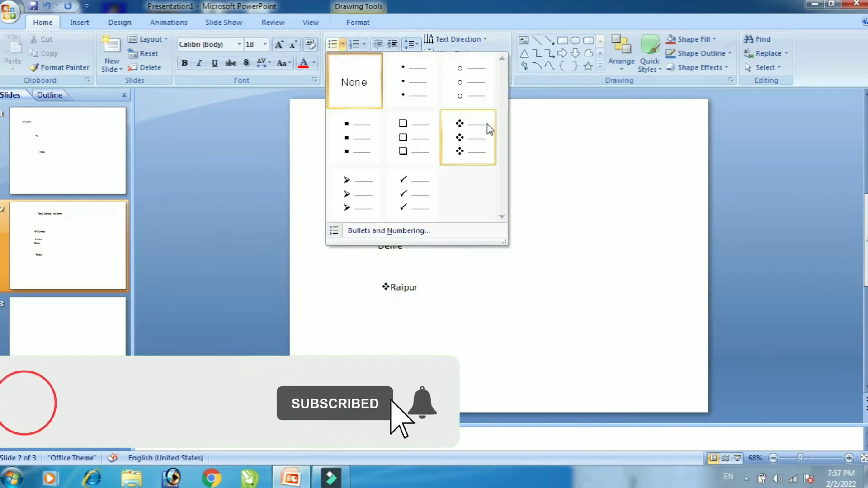
{"action": "left_click", "coordinate": [461, 133]}
{"action": "left_click", "coordinate": [470, 305]}
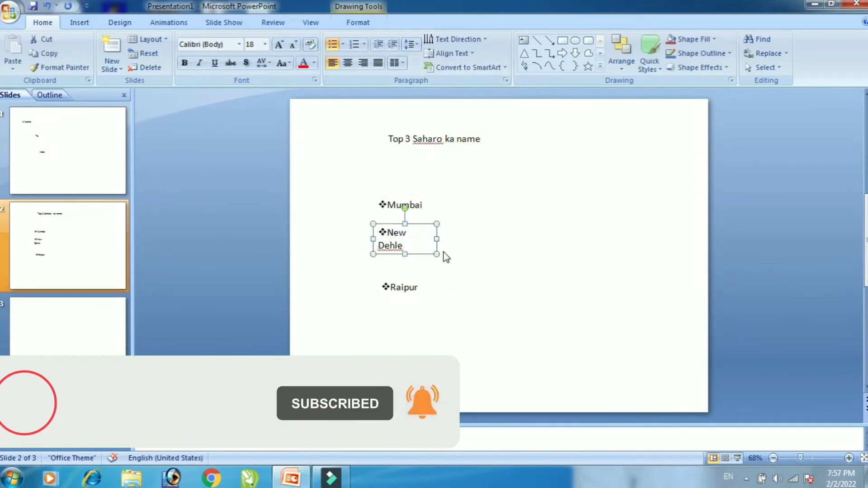
{"action": "left_click_drag", "start_coordinate": [437, 251], "coordinate": [506, 261]}
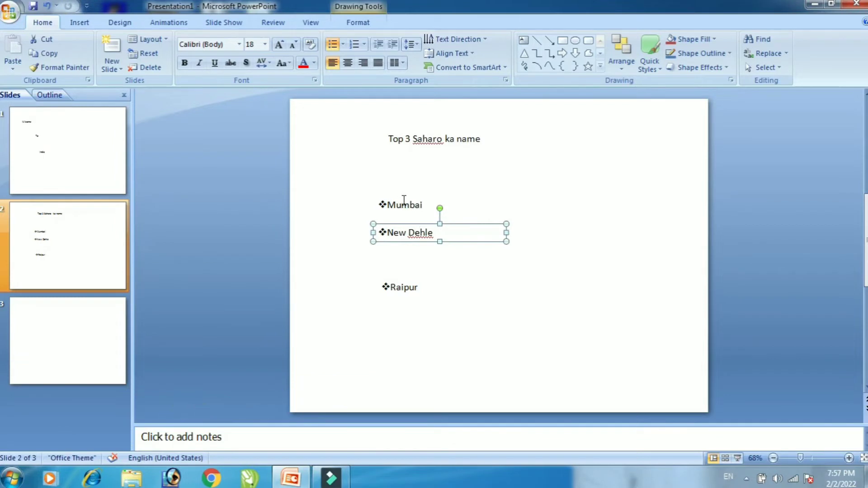
{"action": "left_click", "coordinate": [451, 141]}
Enlarge the slide 2 title text, widen its box and shift it up-left.
{"action": "left_click", "coordinate": [278, 45]}
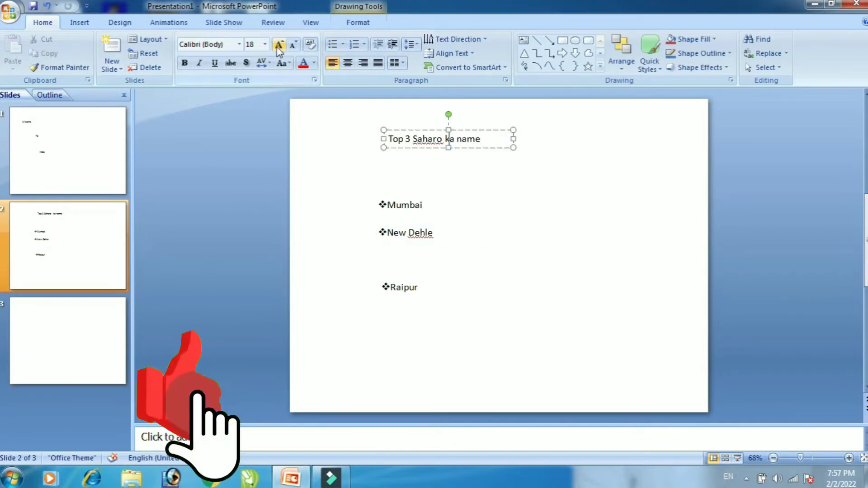
{"action": "left_click", "coordinate": [279, 46]}
{"action": "left_click", "coordinate": [279, 45]}
{"action": "left_click", "coordinate": [278, 45]}
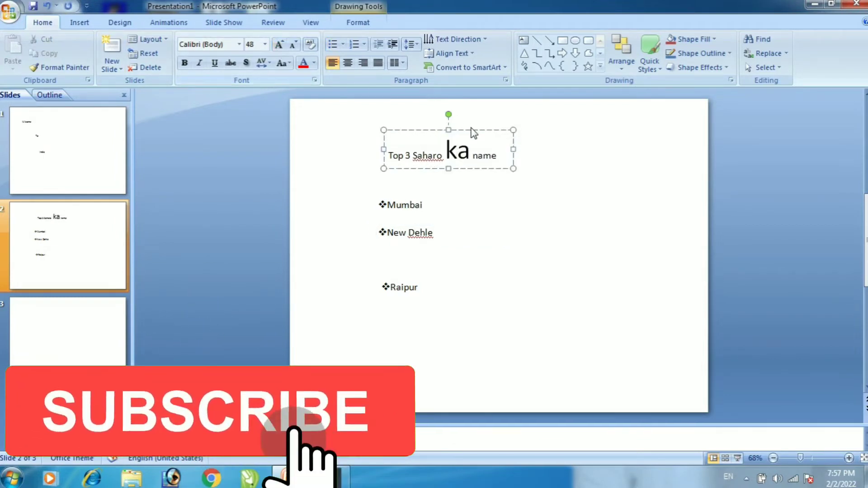
{"action": "left_click", "coordinate": [507, 149]}
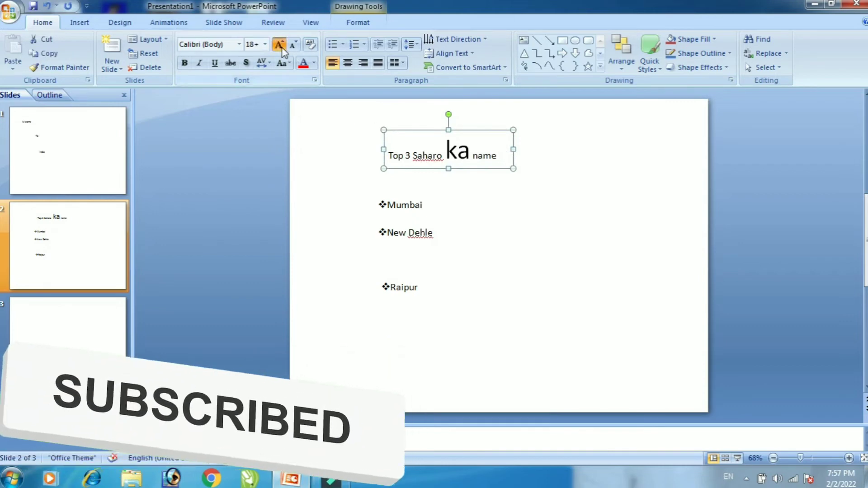
{"action": "left_click", "coordinate": [279, 46]}
{"action": "left_click_drag", "start_coordinate": [513, 187], "coordinate": [628, 172]}
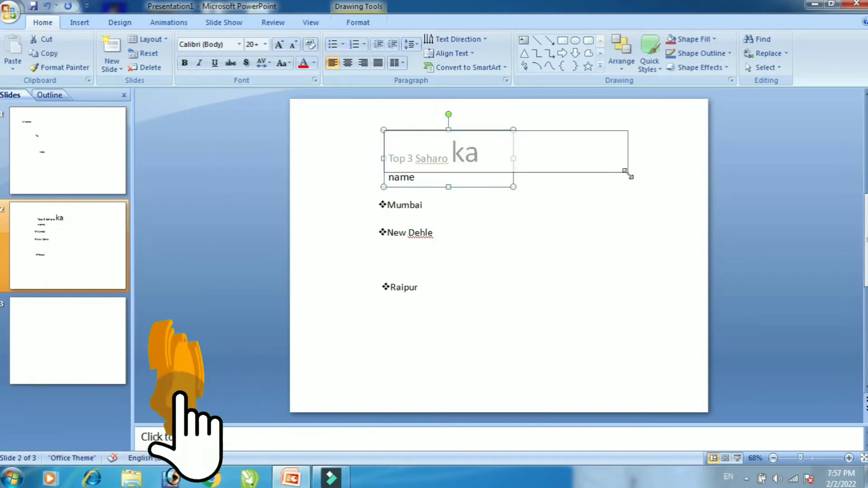
{"action": "left_click_drag", "start_coordinate": [510, 156], "coordinate": [364, 136]}
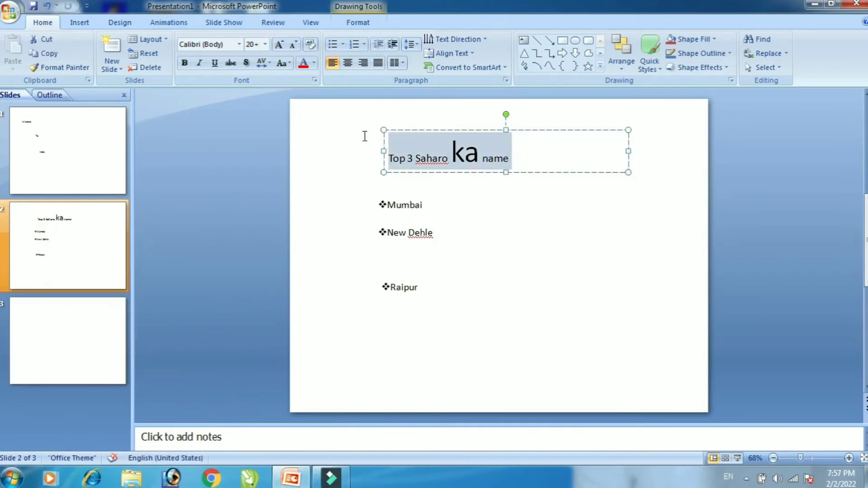
{"action": "left_click", "coordinate": [265, 44]}
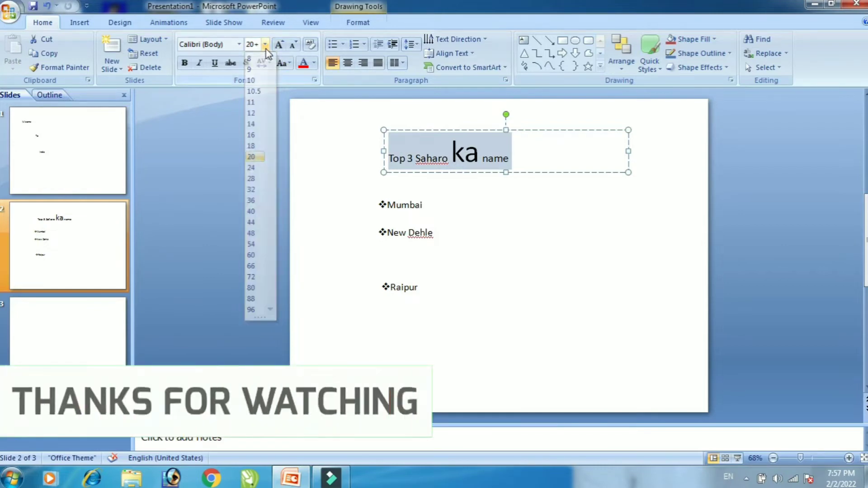
{"action": "key", "text": "Escape"}
{"action": "key", "text": "Escape"}
{"action": "left_click_drag", "start_coordinate": [532, 160], "coordinate": [332, 136]}
Make the title bold 44-pt Algerian, widened and centred across the top.
{"action": "left_click", "coordinate": [265, 46]}
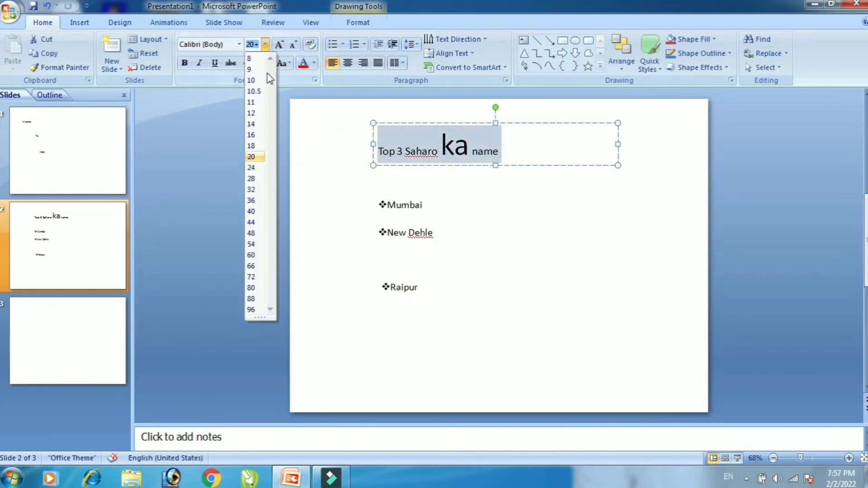
{"action": "left_click", "coordinate": [259, 175]}
{"action": "left_click", "coordinate": [265, 44]}
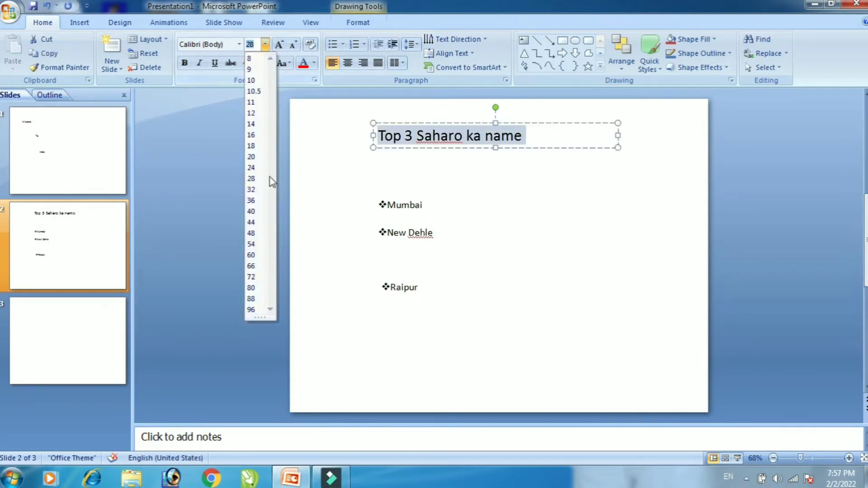
{"action": "left_click", "coordinate": [251, 222]}
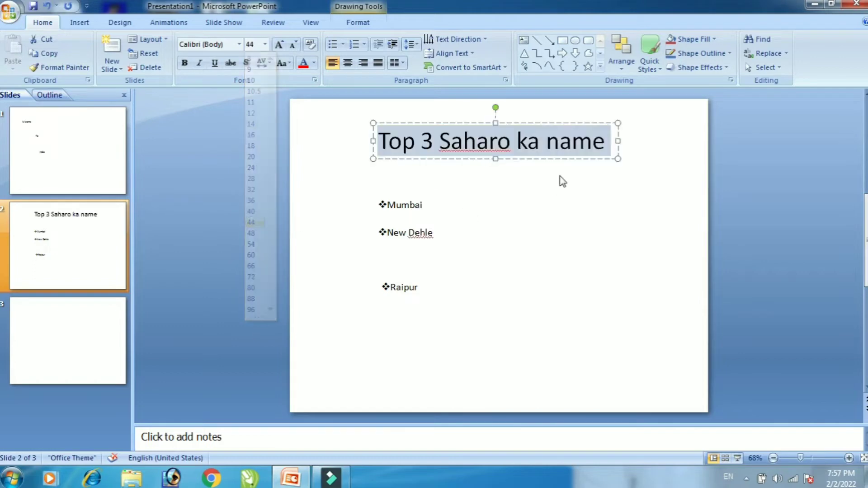
{"action": "left_click", "coordinate": [184, 64]}
{"action": "left_click", "coordinate": [240, 45]}
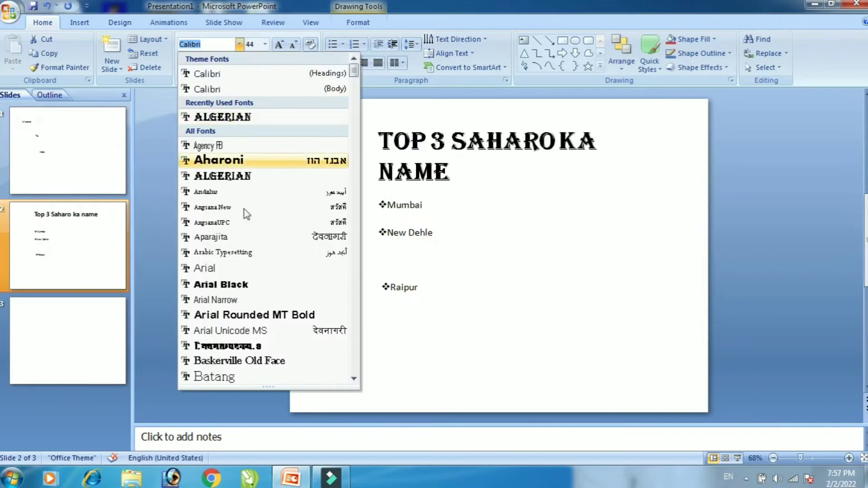
{"action": "left_click", "coordinate": [271, 120]}
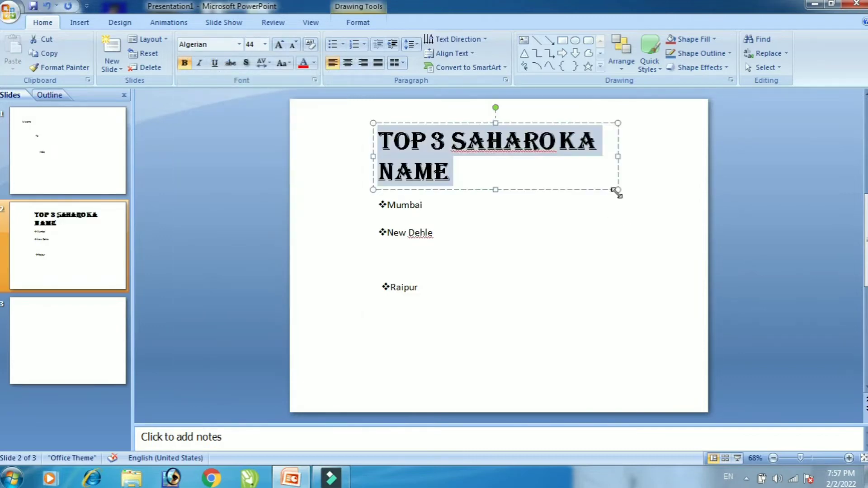
{"action": "left_click_drag", "start_coordinate": [617, 191], "coordinate": [712, 187]}
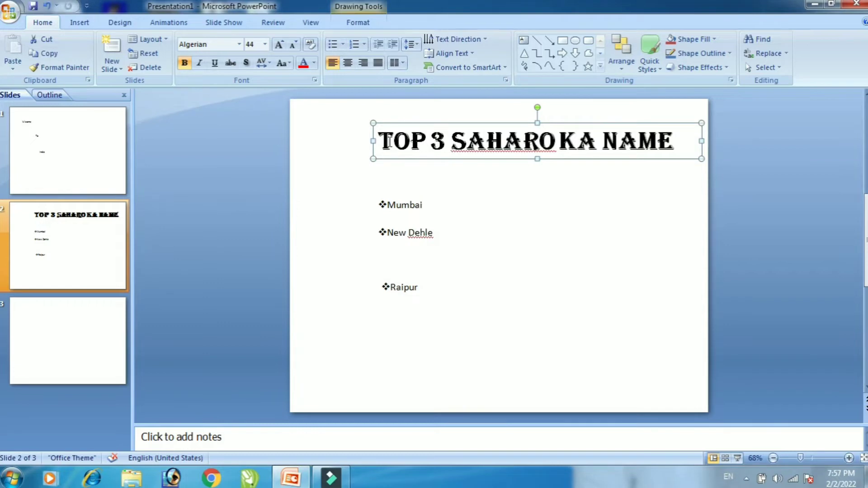
{"action": "left_click_drag", "start_coordinate": [371, 143], "coordinate": [367, 143]}
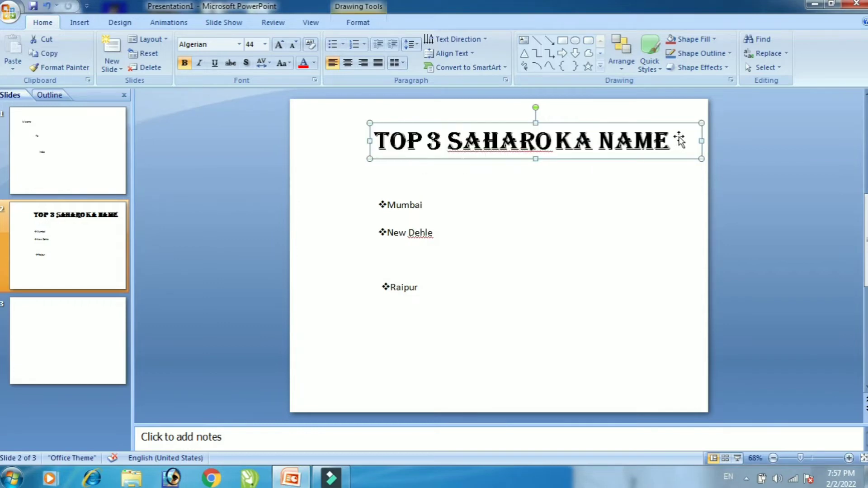
{"action": "mouse_move", "coordinate": [679, 141]}
{"action": "left_mouse_down"}
{"action": "mouse_move", "coordinate": [631, 145]}
{"action": "mouse_move", "coordinate": [651, 146]}
{"action": "left_mouse_up"}
Make Mumbai bold at 32 pt and shift it slightly right.
{"action": "left_click", "coordinate": [415, 205]}
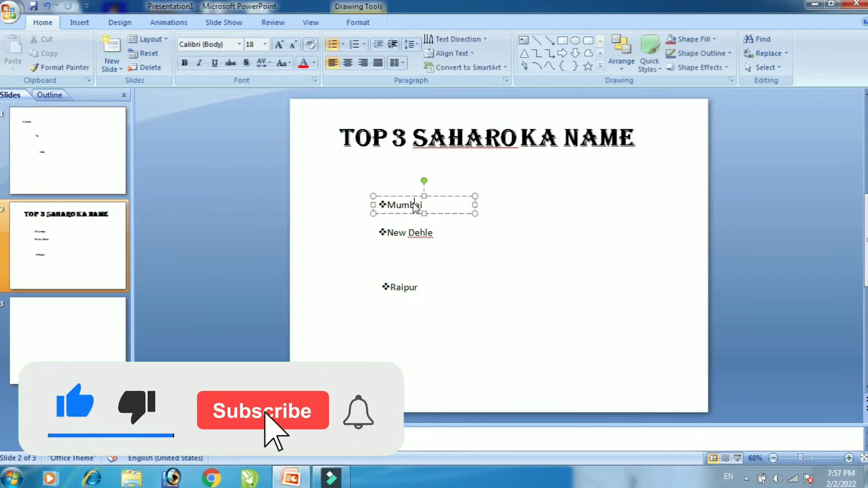
{"action": "left_click_drag", "start_coordinate": [457, 203], "coordinate": [475, 203]}
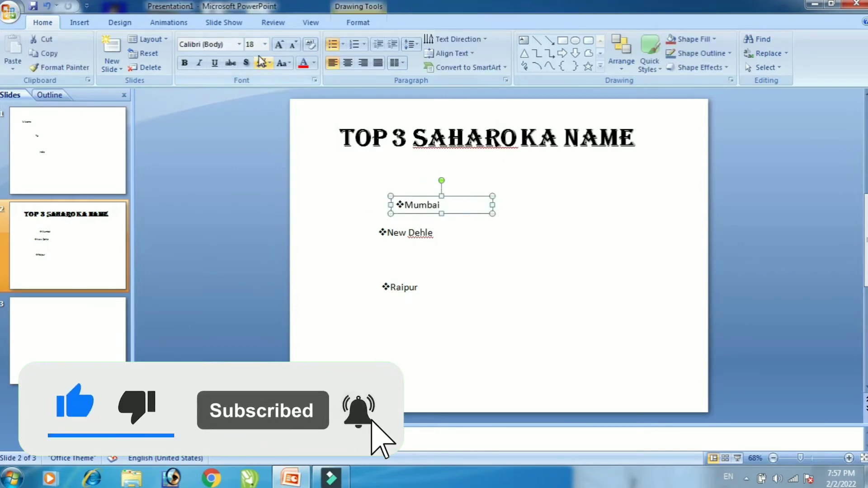
{"action": "left_click", "coordinate": [279, 44]}
{"action": "left_click", "coordinate": [279, 44]}
{"action": "left_click", "coordinate": [280, 44]}
{"action": "left_click", "coordinate": [279, 44]}
{"action": "left_click", "coordinate": [514, 281]}
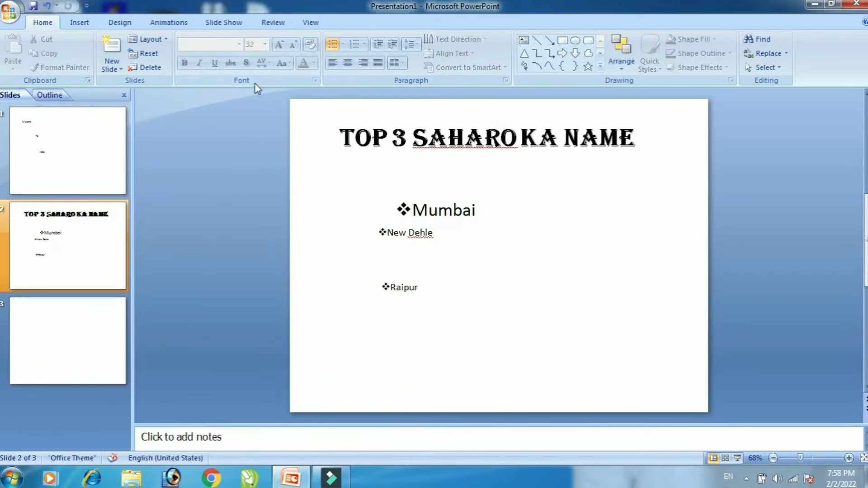
{"action": "left_click", "coordinate": [461, 220]}
{"action": "key", "text": "ctrl+b"}
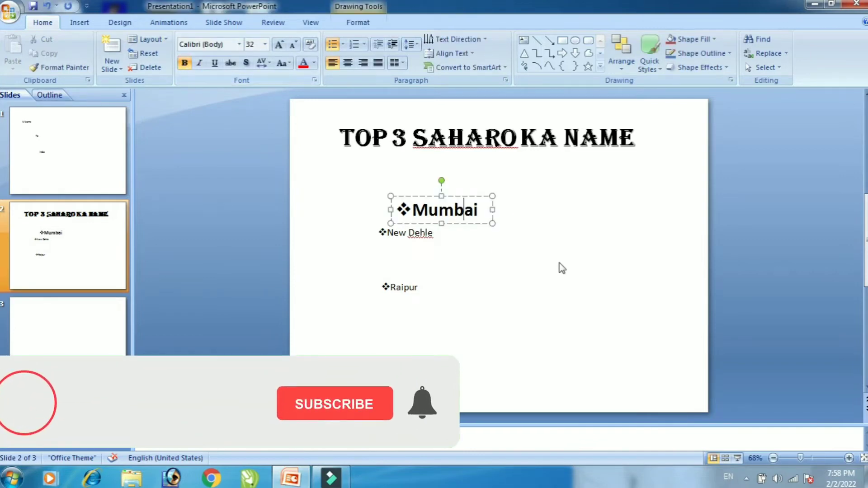
{"action": "left_click", "coordinate": [533, 235]}
Set New Dehle to bold 36 pt.
{"action": "left_click", "coordinate": [399, 233]}
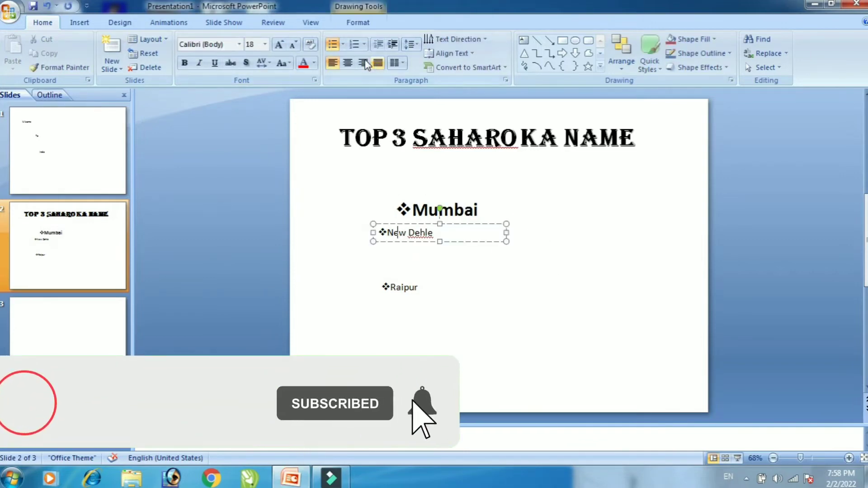
{"action": "left_click", "coordinate": [280, 44]}
{"action": "left_click", "coordinate": [280, 44]}
{"action": "left_click", "coordinate": [280, 44]}
{"action": "left_click", "coordinate": [280, 45]}
{"action": "left_click", "coordinate": [279, 44]}
{"action": "left_click", "coordinate": [187, 63]}
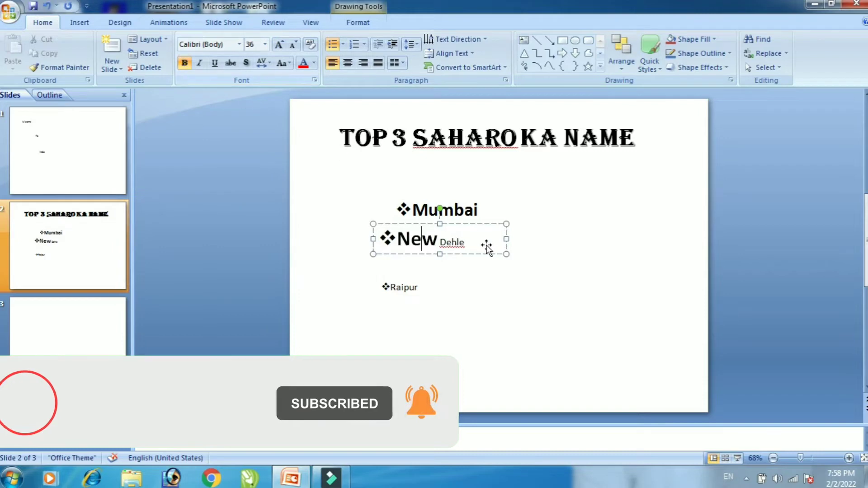
{"action": "left_click", "coordinate": [433, 223]}
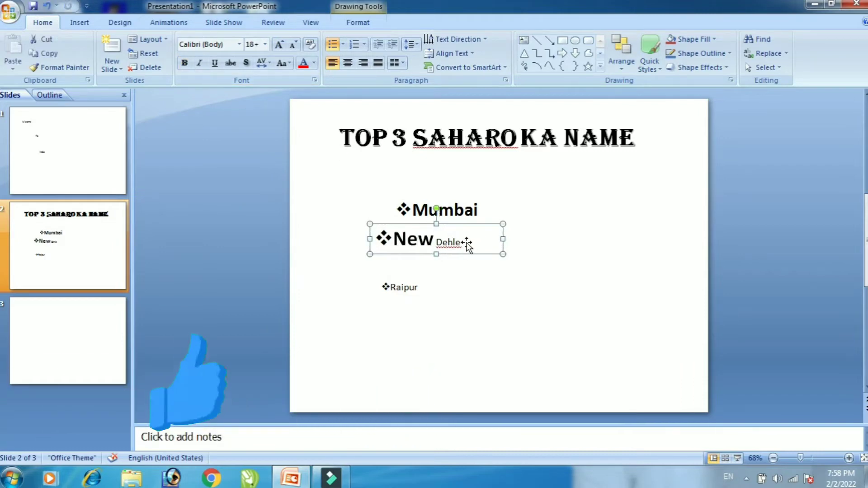
{"action": "left_click_drag", "start_coordinate": [465, 243], "coordinate": [333, 240]}
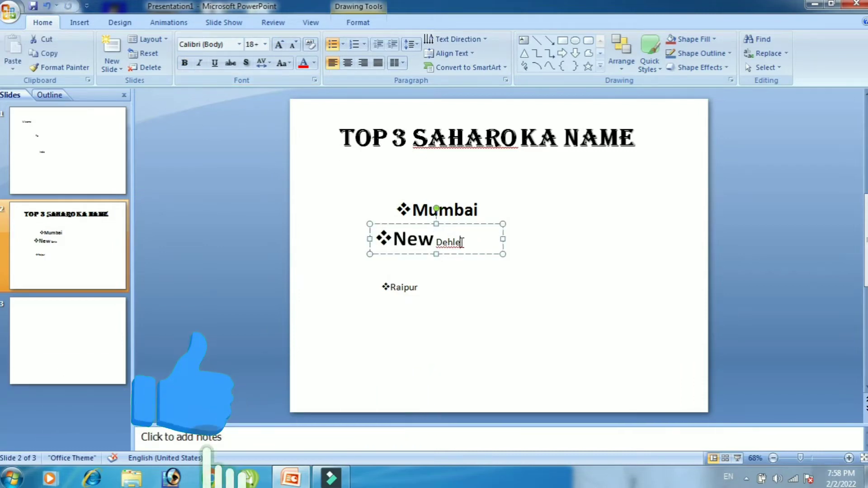
{"action": "left_click", "coordinate": [266, 45]}
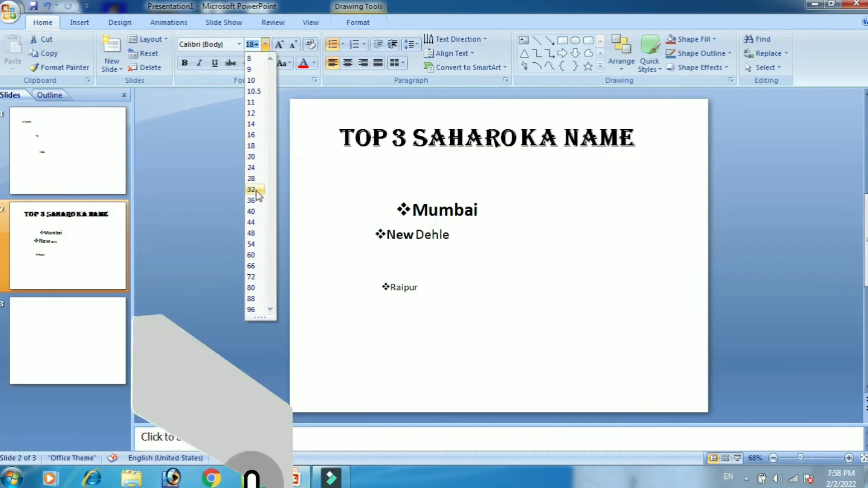
{"action": "left_click", "coordinate": [252, 200]}
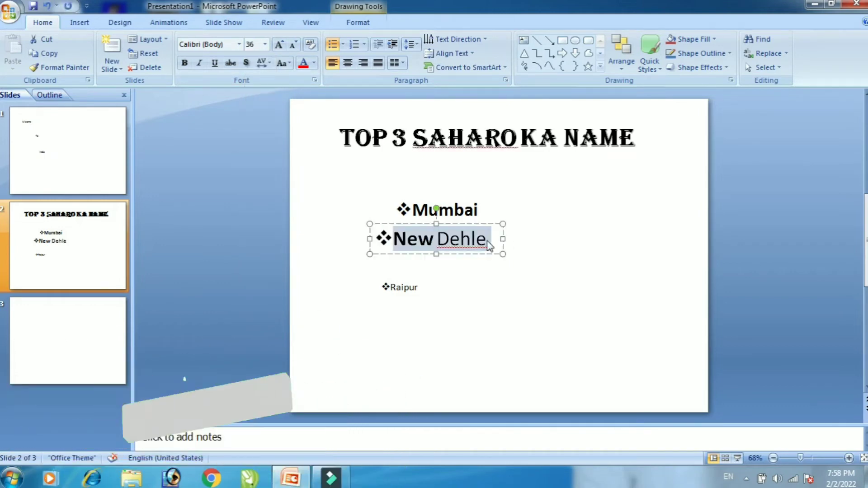
{"action": "left_click", "coordinate": [186, 63]}
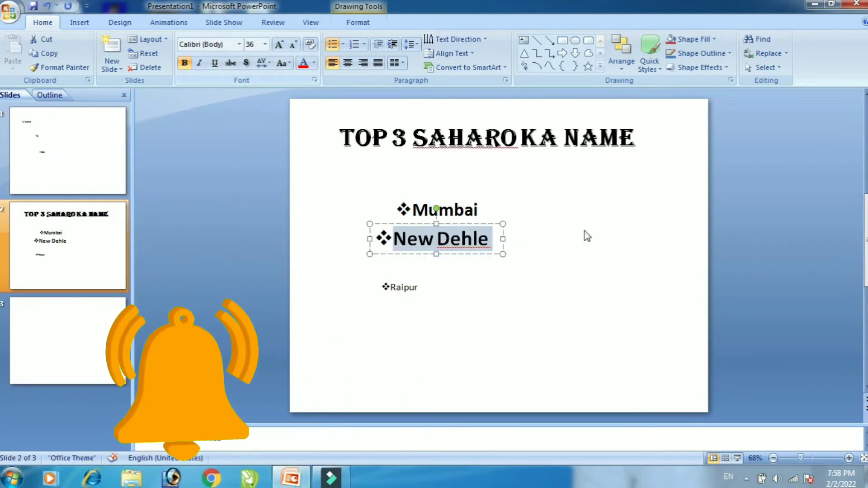
{"action": "left_click", "coordinate": [407, 310]}
Set Raipur to bold 28 pt and move it up closer to the list.
{"action": "left_click", "coordinate": [407, 289]}
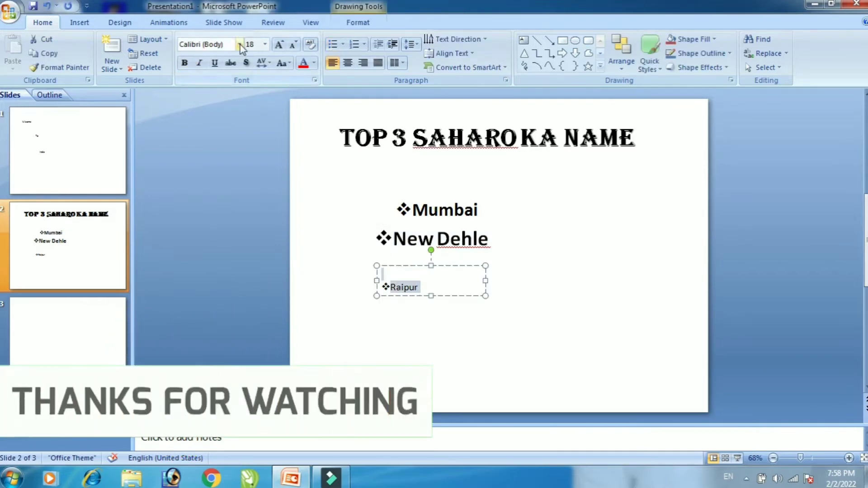
{"action": "left_click", "coordinate": [277, 44]}
{"action": "left_click", "coordinate": [278, 45]}
{"action": "left_click", "coordinate": [278, 44]}
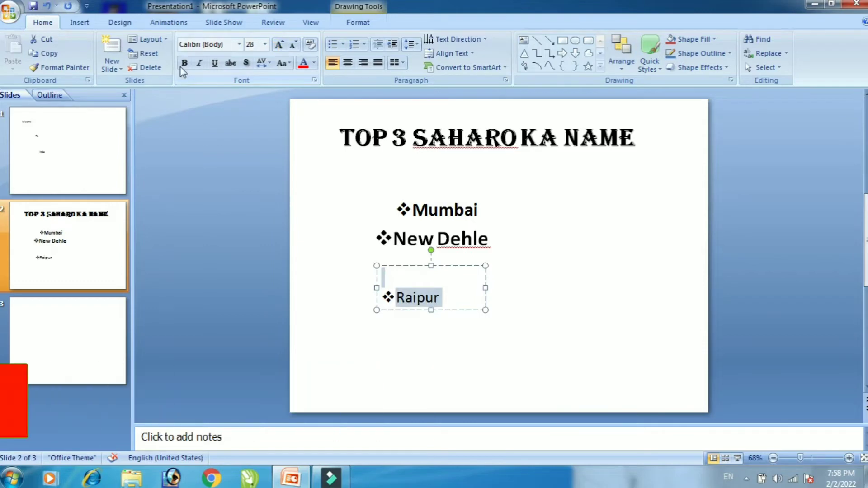
{"action": "left_click", "coordinate": [184, 63]}
{"action": "left_click", "coordinate": [417, 299]}
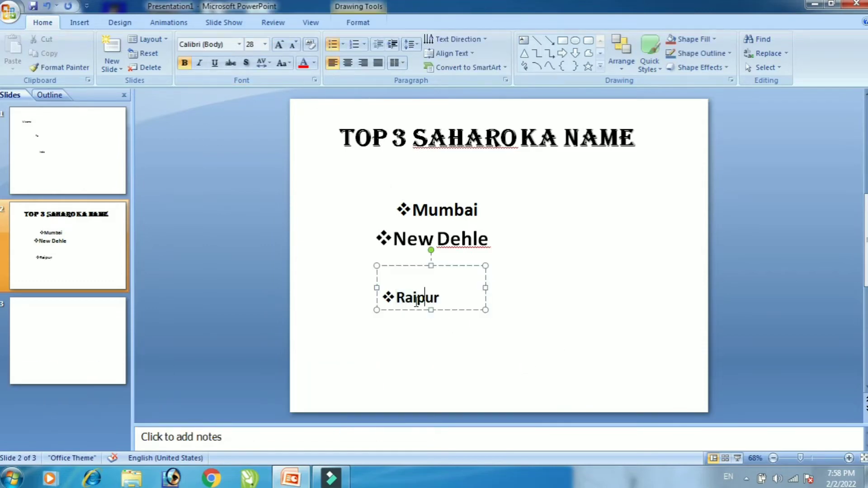
{"action": "left_click_drag", "start_coordinate": [458, 296], "coordinate": [470, 275]}
Realign the New Dehle, Raipur and Mumbai boxes into a tidy list, then go to slide 3.
{"action": "left_click", "coordinate": [577, 329]}
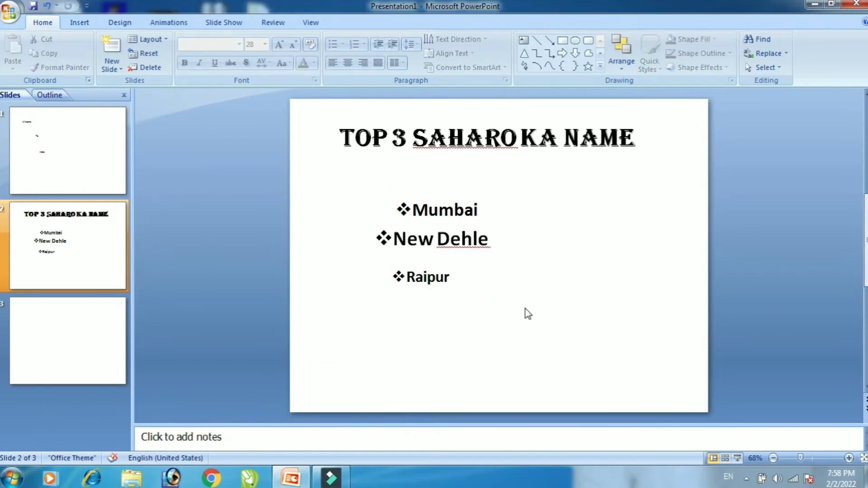
{"action": "left_click", "coordinate": [458, 249]}
{"action": "left_click", "coordinate": [471, 241]}
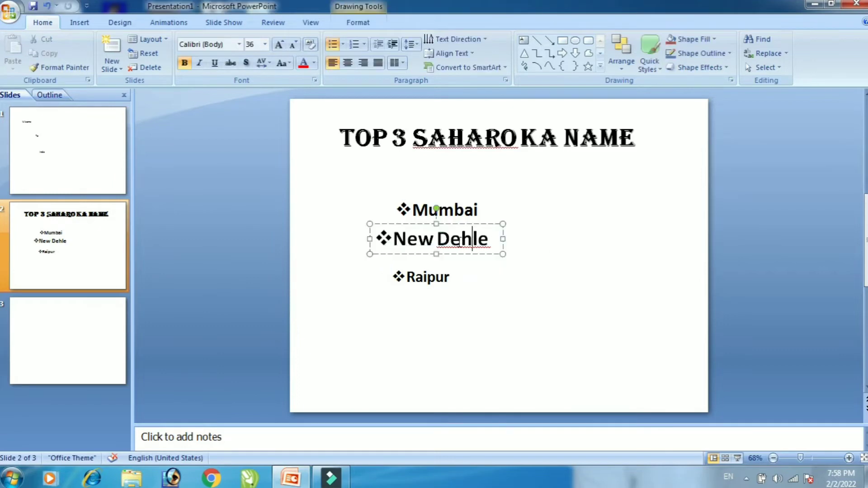
{"action": "left_click_drag", "start_coordinate": [497, 238], "coordinate": [507, 249]}
{"action": "left_click", "coordinate": [578, 320]}
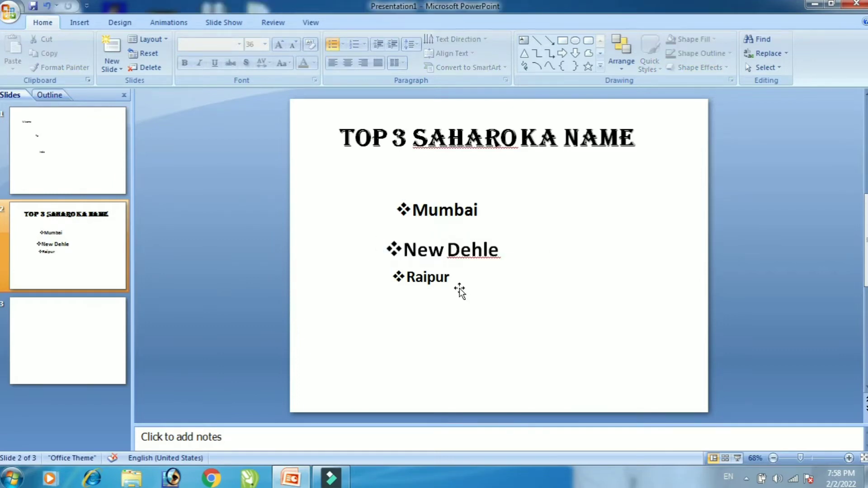
{"action": "left_click", "coordinate": [438, 279]}
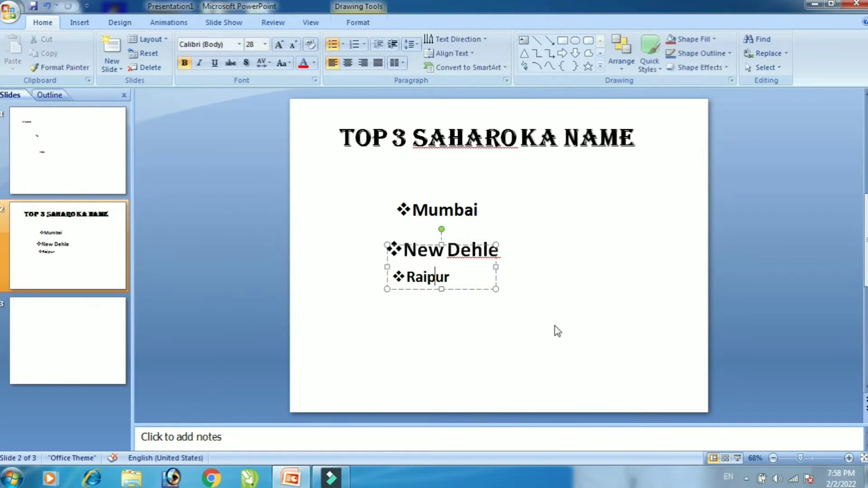
{"action": "left_click_drag", "start_coordinate": [475, 280], "coordinate": [484, 298]}
{"action": "left_click", "coordinate": [541, 256]}
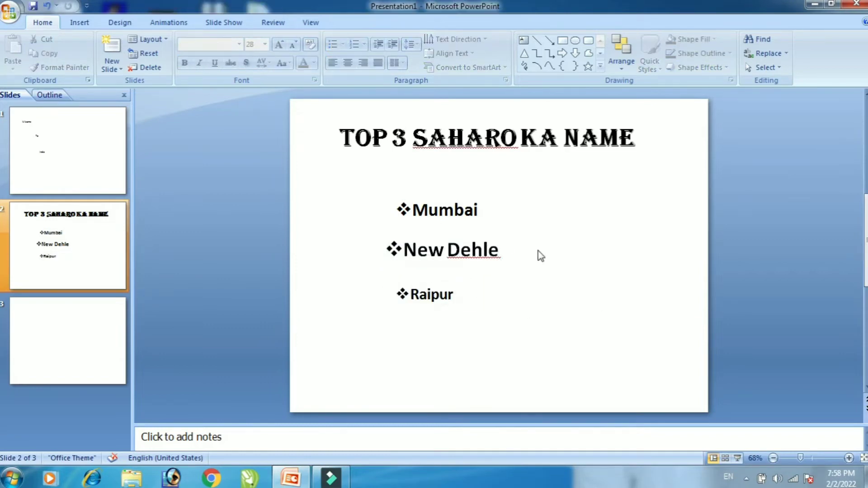
{"action": "left_click", "coordinate": [452, 219]}
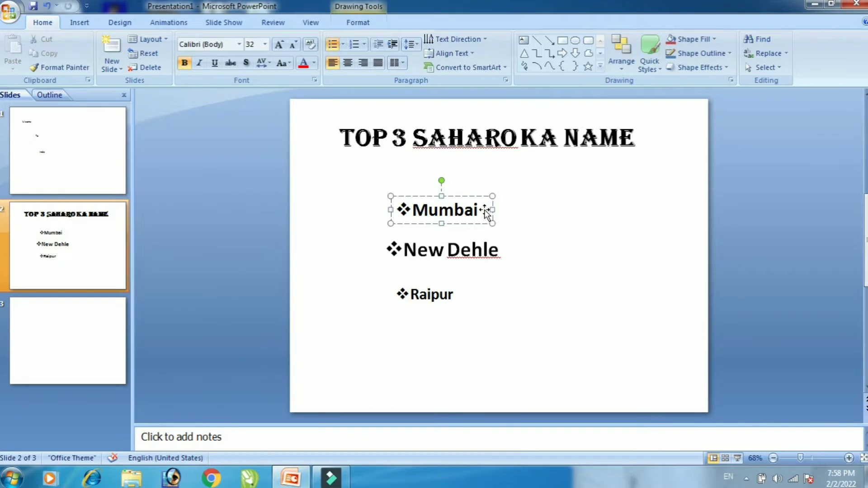
{"action": "left_click_drag", "start_coordinate": [486, 212], "coordinate": [479, 213]}
{"action": "left_click", "coordinate": [528, 328]}
{"action": "left_click", "coordinate": [74, 326]}
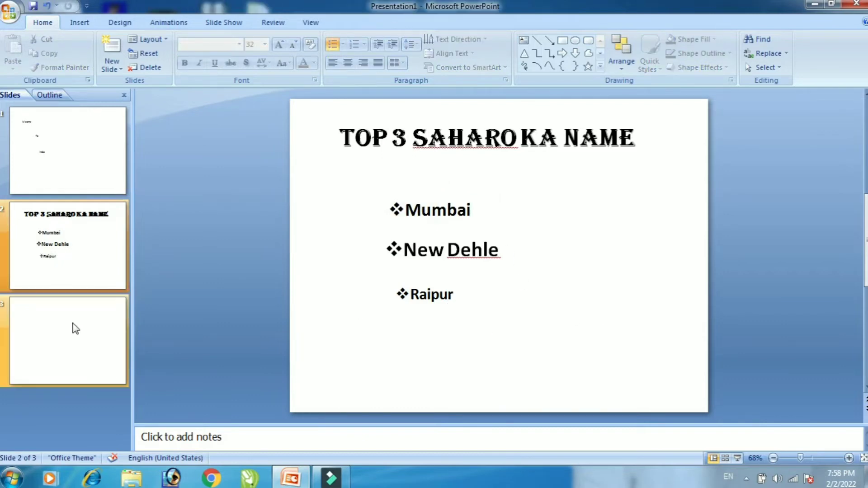
Draw a text box on slide 3 reading 'Thanks For Watiching'.
{"action": "left_click", "coordinate": [524, 40]}
{"action": "mouse_move", "coordinate": [377, 273]}
{"action": "left_mouse_down"}
{"action": "mouse_move", "coordinate": [544, 248]}
{"action": "mouse_move", "coordinate": [565, 224]}
{"action": "left_mouse_up"}
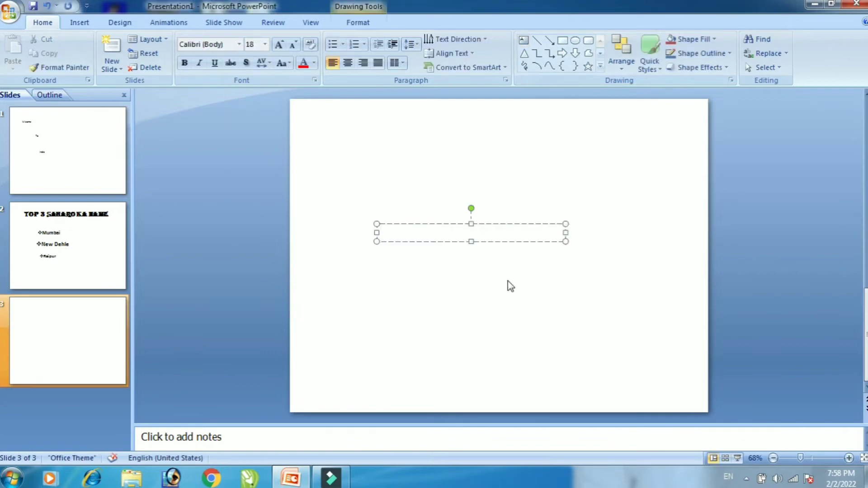
{"action": "type", "text": "Tha"}
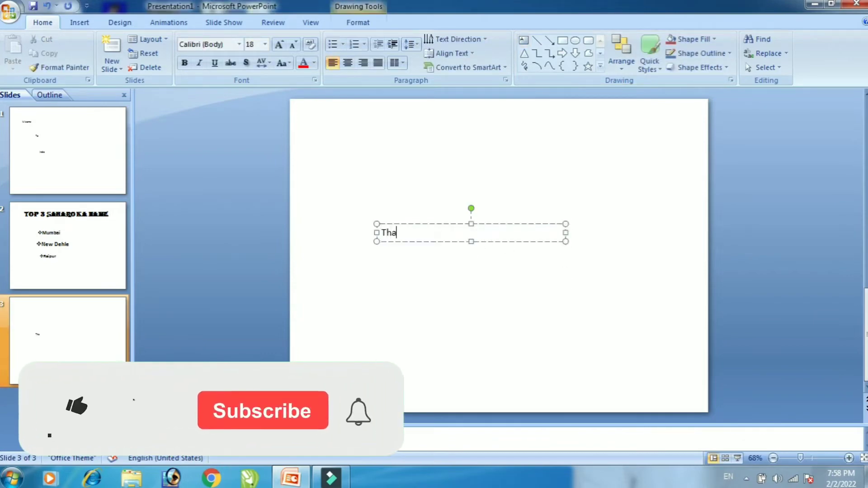
{"action": "type", "text": "nks"}
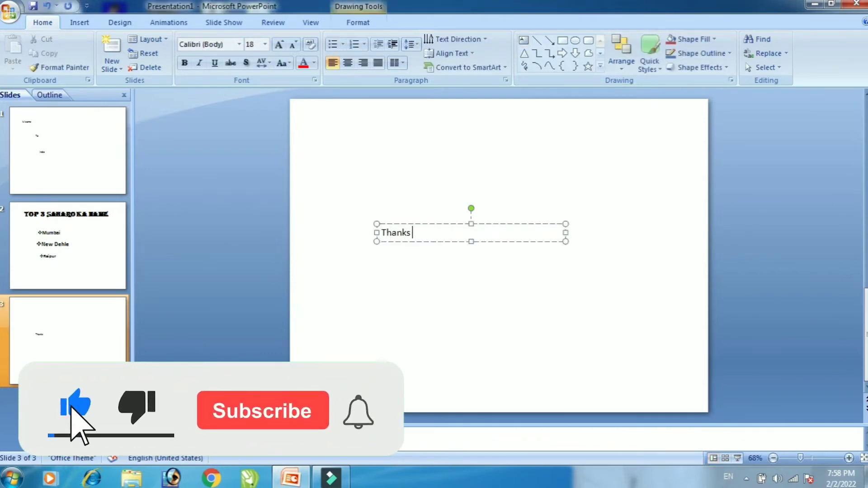
{"action": "type", "text": " For"}
{"action": "key", "text": "BackSpace"}
{"action": "key", "text": "BackSpace"}
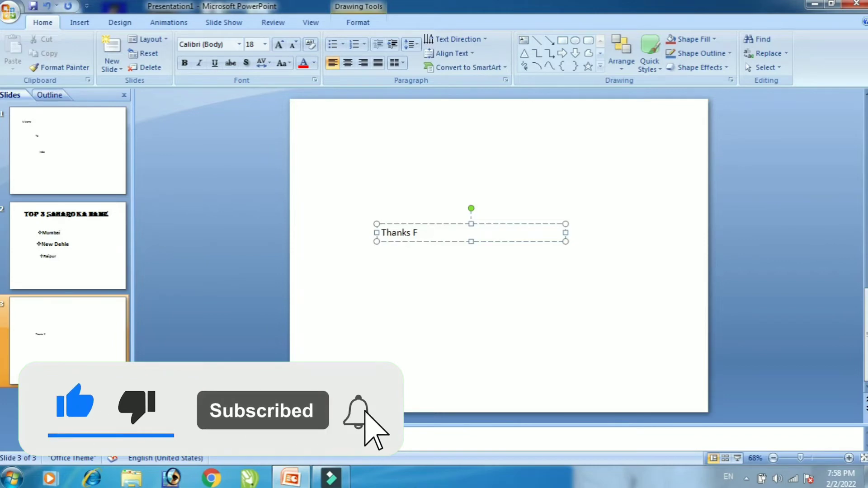
{"action": "type", "text": "or "}
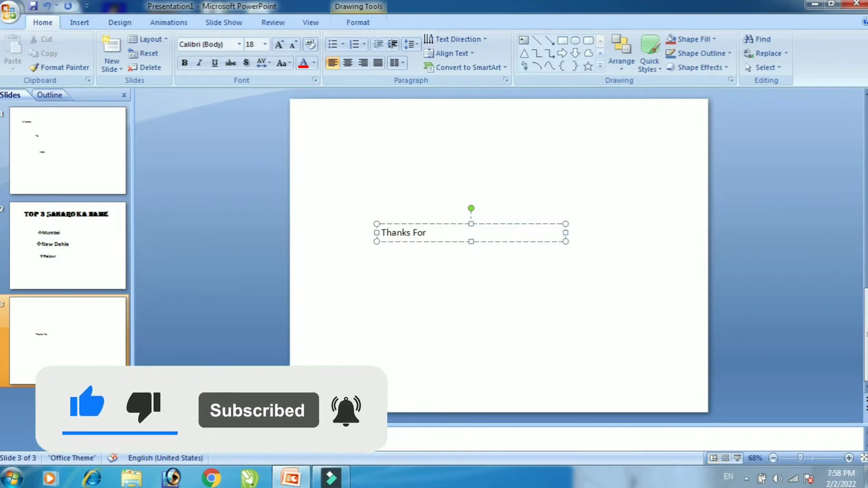
{"action": "type", "text": "Watic"}
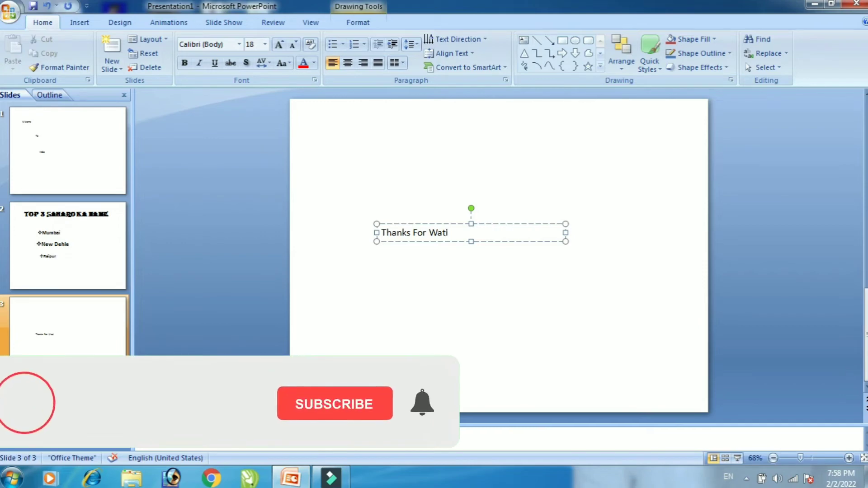
{"action": "type", "text": "hing"}
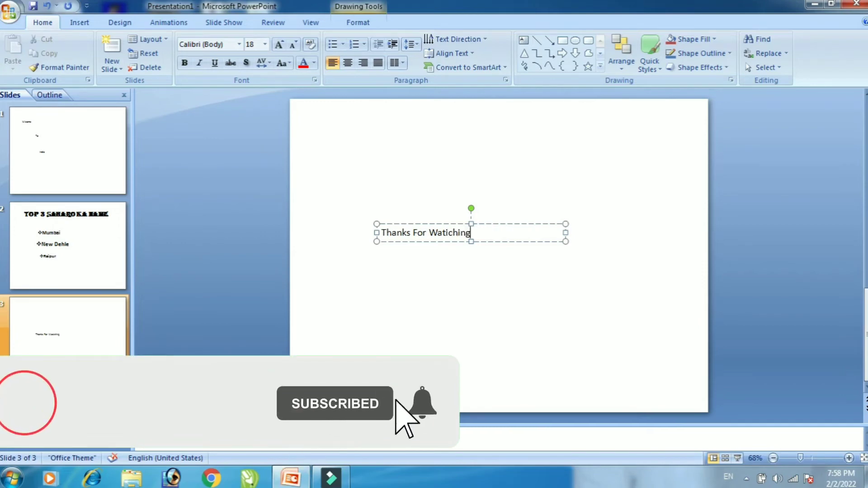
{"action": "left_click", "coordinate": [551, 308]}
Set Watiching to 36 pt, then the whole closing line to 48 pt.
{"action": "left_click", "coordinate": [450, 234]}
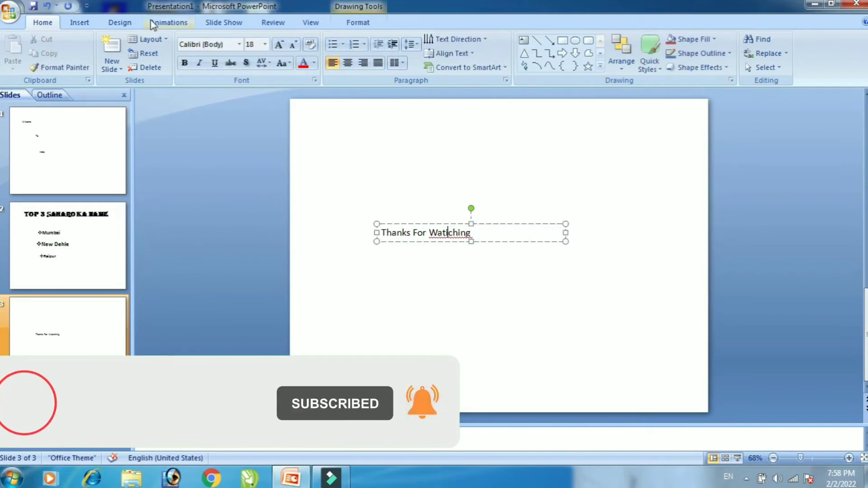
{"action": "left_click", "coordinate": [278, 44]}
{"action": "left_click", "coordinate": [279, 44]}
{"action": "left_click", "coordinate": [279, 44]}
{"action": "left_click", "coordinate": [279, 44]}
{"action": "left_click", "coordinate": [279, 44]}
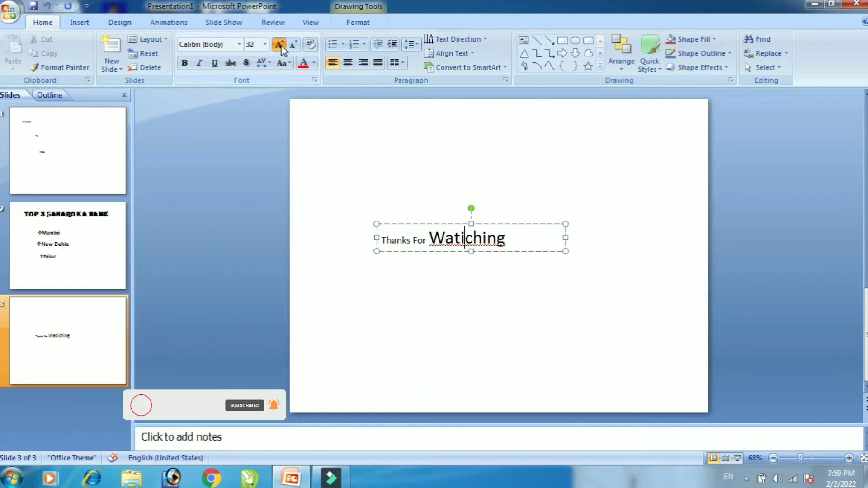
{"action": "left_click", "coordinate": [496, 277]}
{"action": "left_click", "coordinate": [519, 253]}
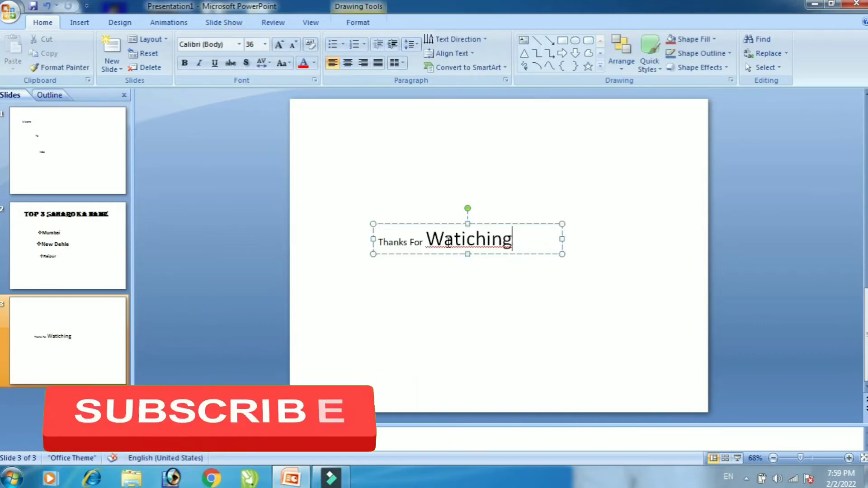
{"action": "left_click_drag", "start_coordinate": [515, 244], "coordinate": [378, 241]}
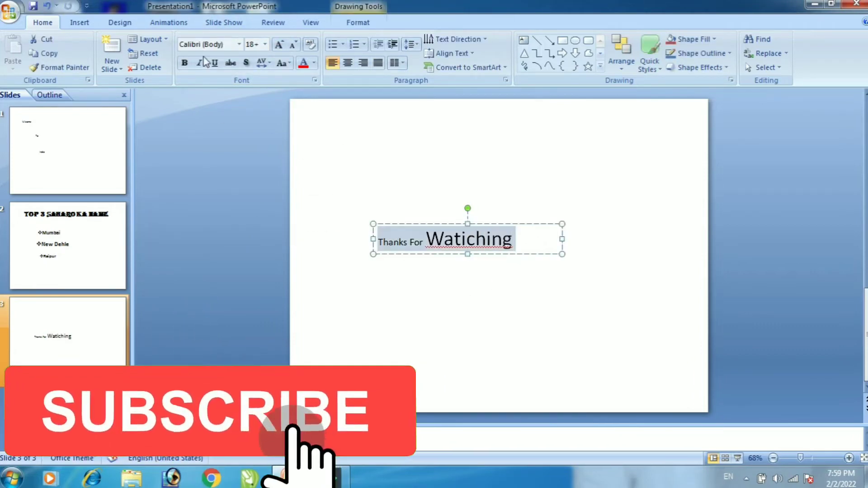
{"action": "left_click", "coordinate": [264, 44]}
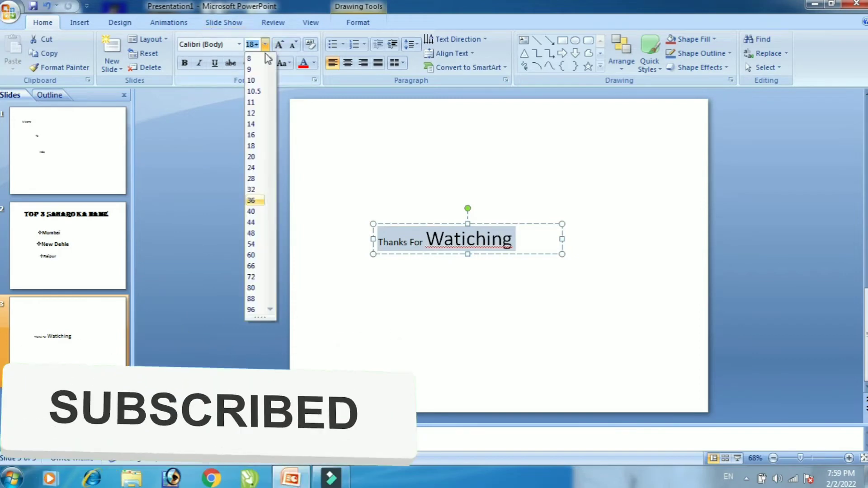
{"action": "left_click", "coordinate": [251, 233]}
Widen and tilt the closing text, making it bold Algerian on one line.
{"action": "left_click_drag", "start_coordinate": [561, 296], "coordinate": [691, 262]}
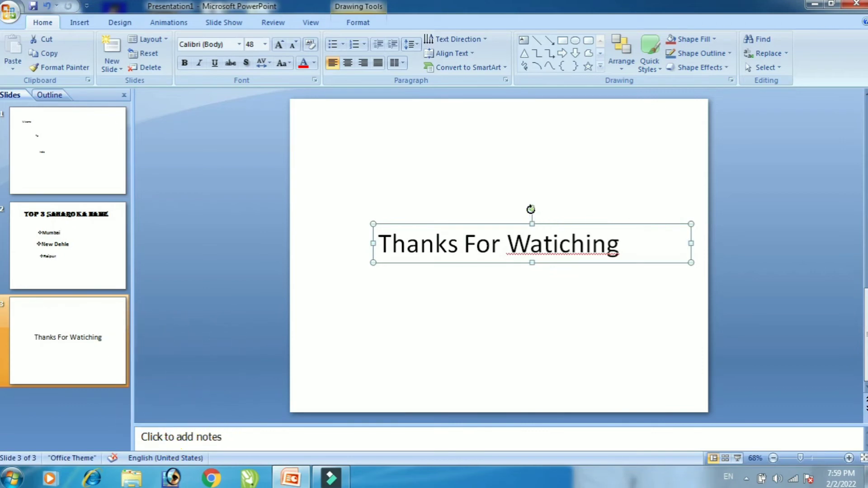
{"action": "left_click_drag", "start_coordinate": [532, 208], "coordinate": [511, 212]}
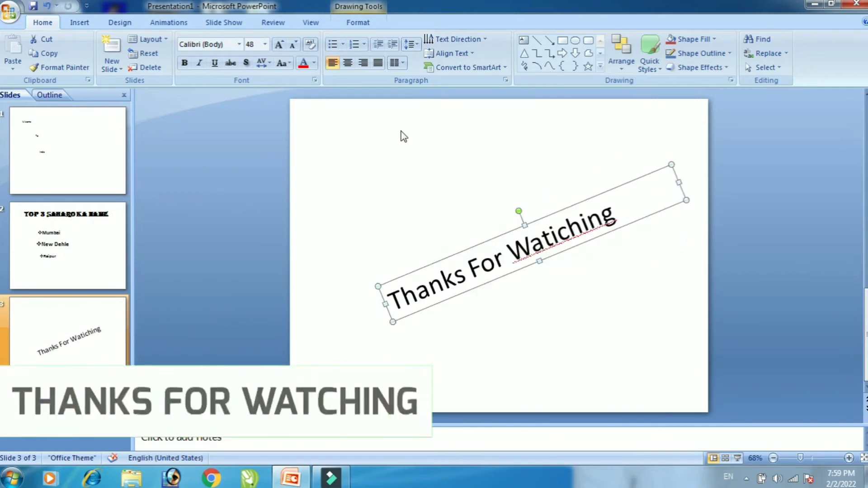
{"action": "left_click", "coordinate": [184, 64]}
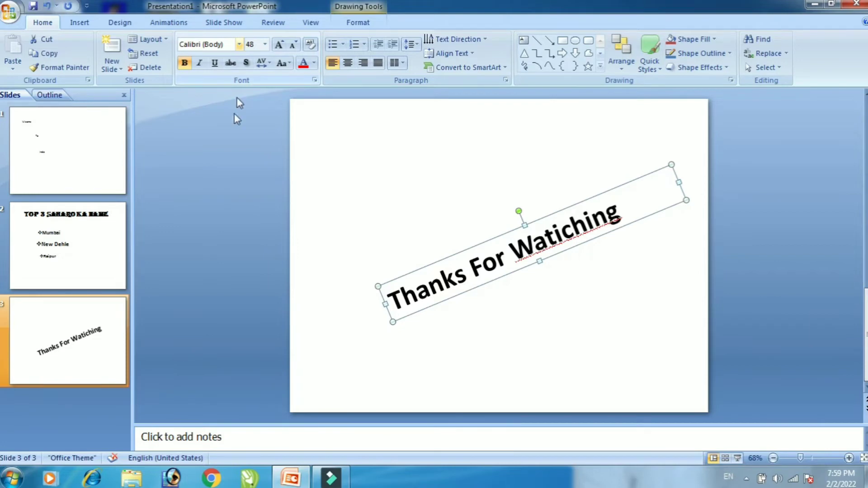
{"action": "left_click", "coordinate": [239, 44]}
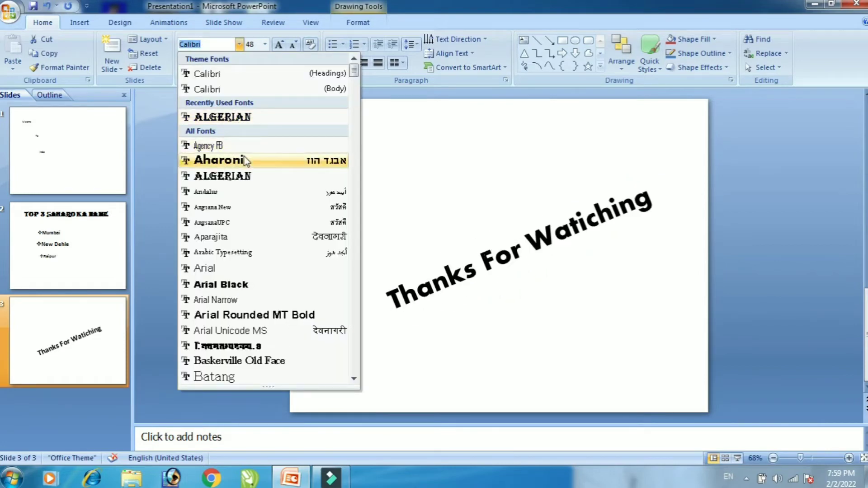
{"action": "left_click", "coordinate": [247, 176]}
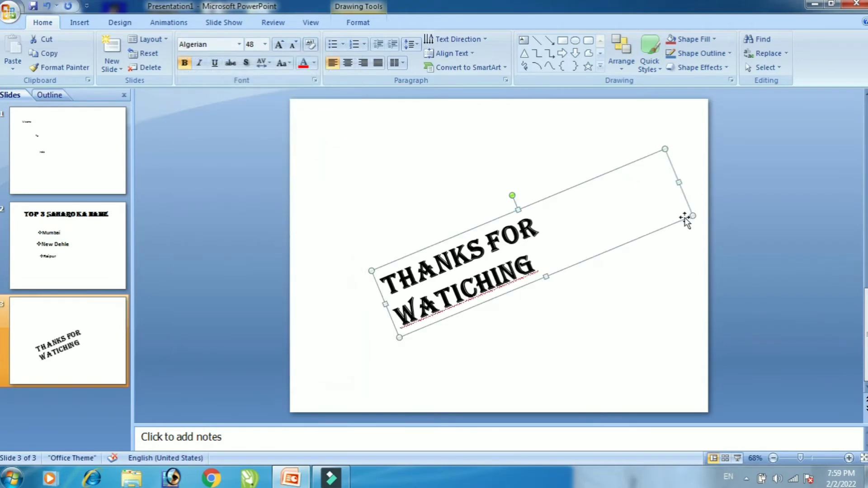
{"action": "mouse_move", "coordinate": [704, 208]}
{"action": "left_mouse_down"}
{"action": "mouse_move", "coordinate": [723, 180]}
{"action": "mouse_move", "coordinate": [643, 207]}
{"action": "left_mouse_up"}
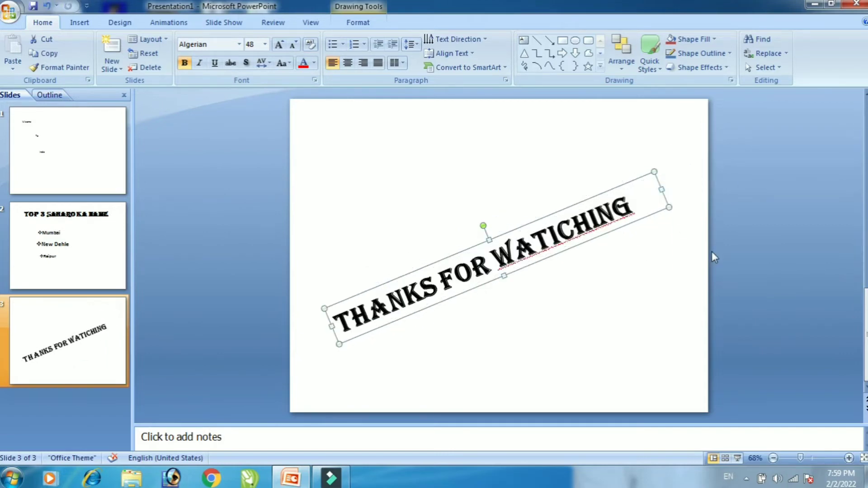
{"action": "left_click", "coordinate": [640, 317]}
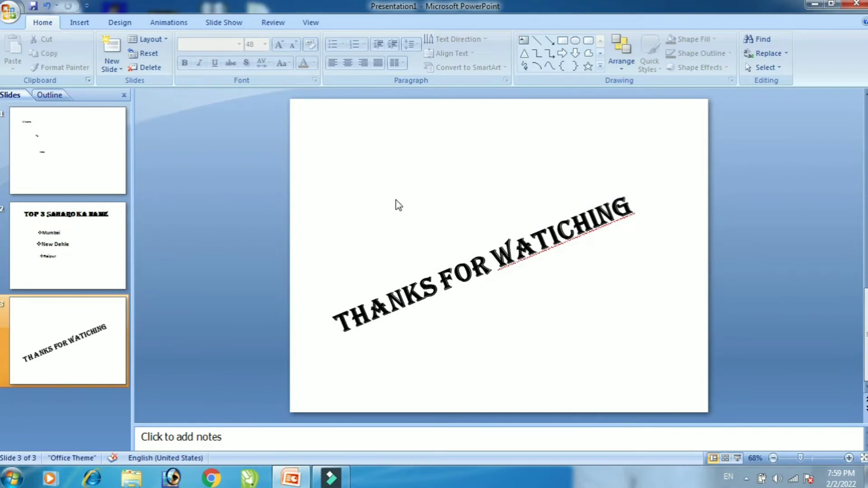
On slide 1, grow the Wlcome title to 60 pt and set it in Algerian.
{"action": "left_click", "coordinate": [78, 162]}
{"action": "left_click", "coordinate": [358, 152]}
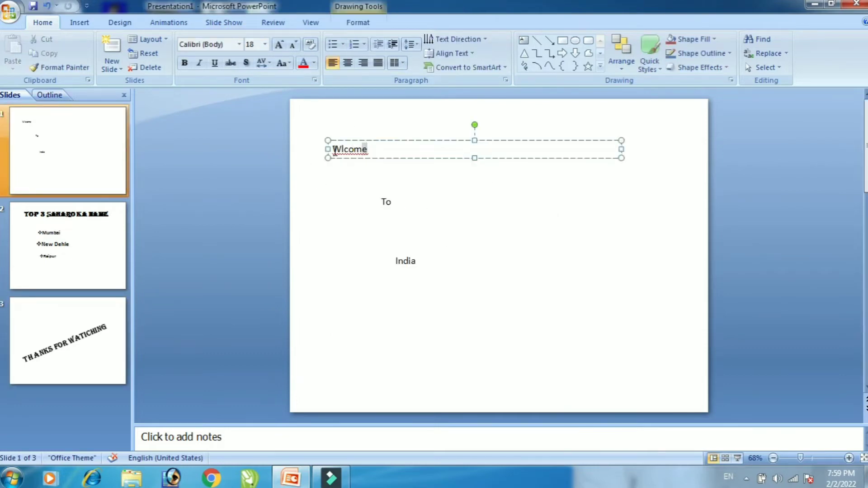
{"action": "double_click", "coordinate": [348, 149]}
{"action": "left_click", "coordinate": [280, 44]}
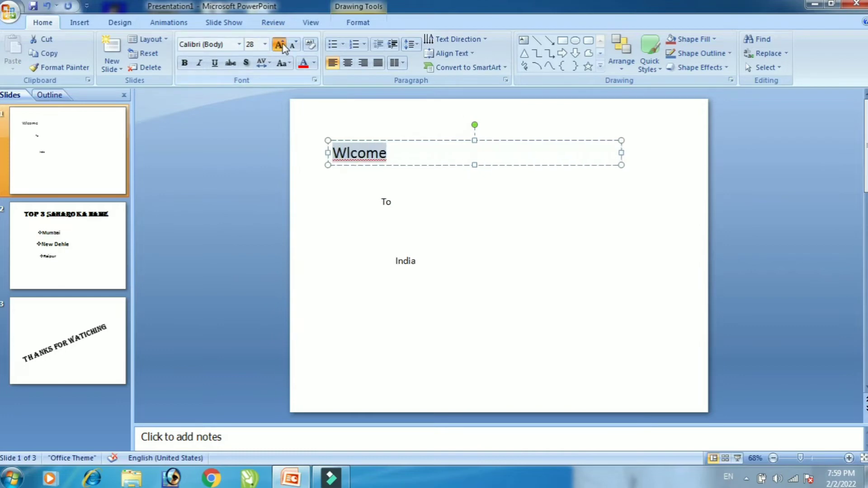
{"action": "left_click", "coordinate": [280, 44]}
{"action": "left_click", "coordinate": [280, 45]}
{"action": "left_click", "coordinate": [280, 44]}
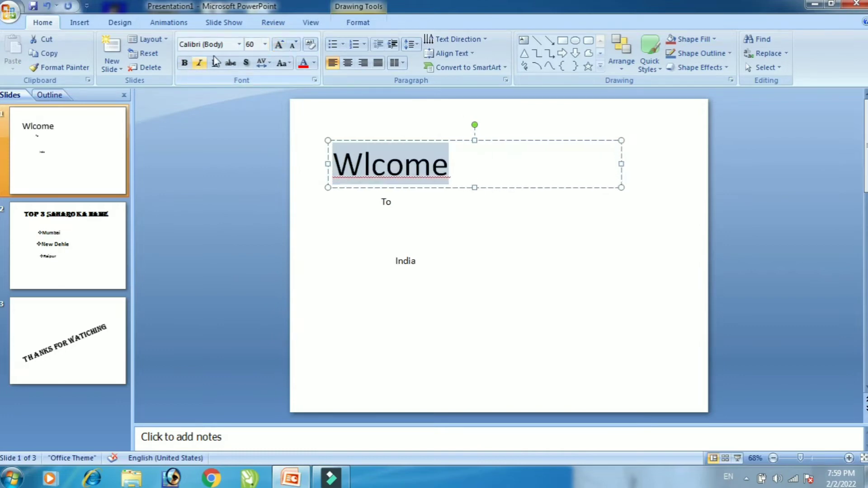
{"action": "left_click", "coordinate": [238, 44]}
{"action": "left_click", "coordinate": [237, 111]}
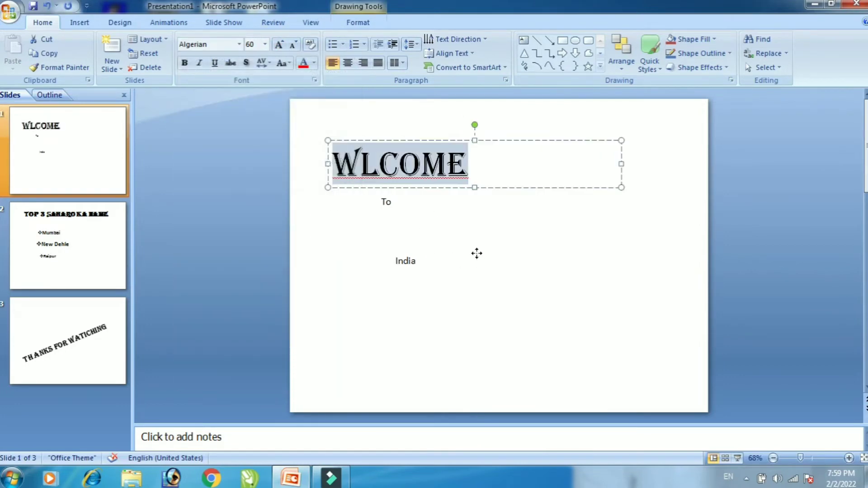
{"action": "left_click", "coordinate": [476, 253]}
Enlarge the To text to 44 pt and make it bold.
{"action": "left_click", "coordinate": [385, 202]}
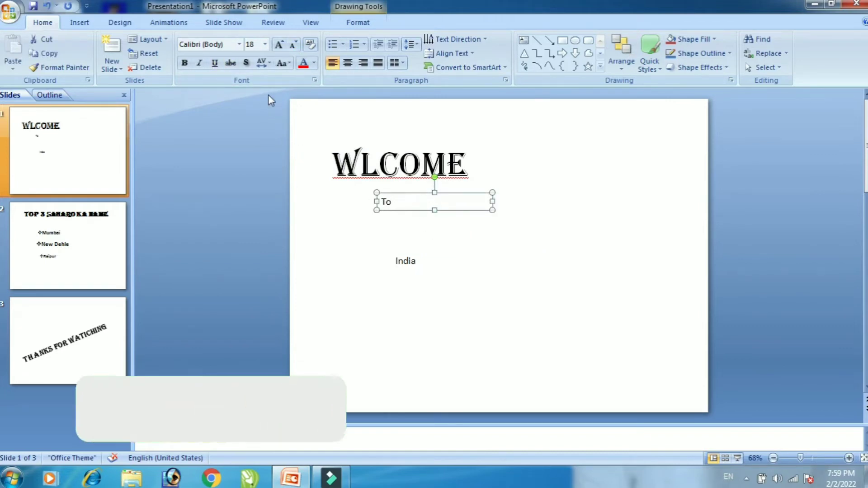
{"action": "left_click", "coordinate": [280, 44]}
{"action": "left_click", "coordinate": [280, 44]}
{"action": "left_click", "coordinate": [280, 44]}
{"action": "left_click", "coordinate": [280, 44]}
{"action": "left_click", "coordinate": [279, 44]}
{"action": "left_click", "coordinate": [279, 44]}
{"action": "left_click", "coordinate": [280, 45]}
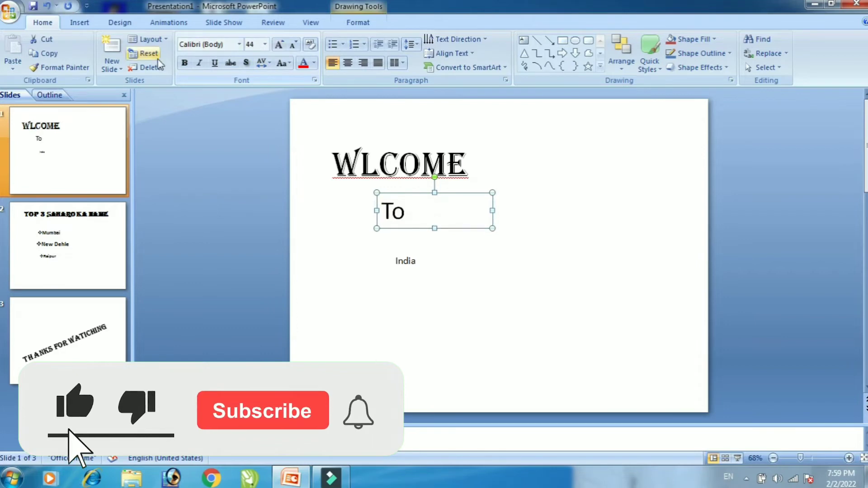
{"action": "left_click", "coordinate": [185, 63]}
Enlarge the India text to 54 pt and make it bold.
{"action": "left_click", "coordinate": [407, 261]}
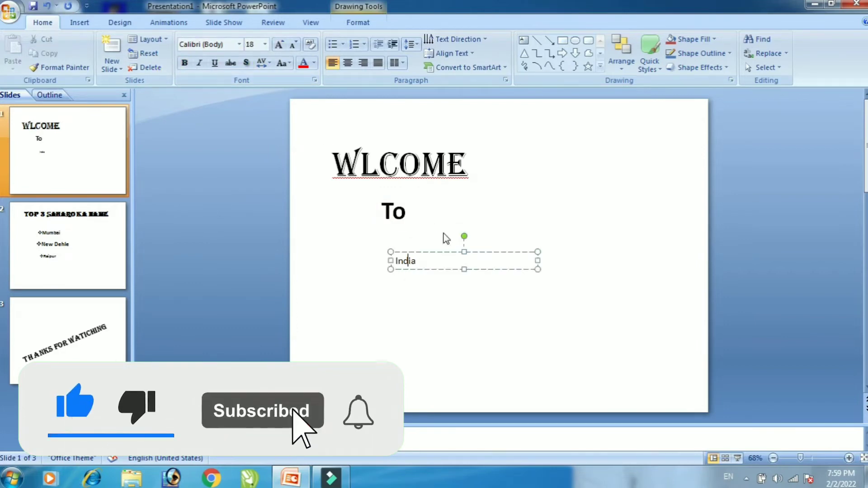
{"action": "left_click", "coordinate": [279, 44]}
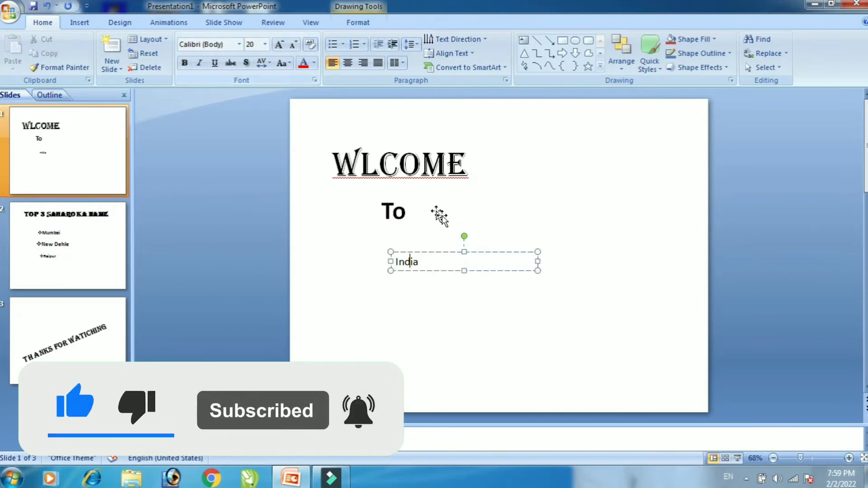
{"action": "left_click", "coordinate": [280, 44]}
{"action": "left_click", "coordinate": [280, 44]}
{"action": "left_click", "coordinate": [280, 45]}
{"action": "left_click", "coordinate": [279, 44]}
{"action": "left_click", "coordinate": [280, 44]}
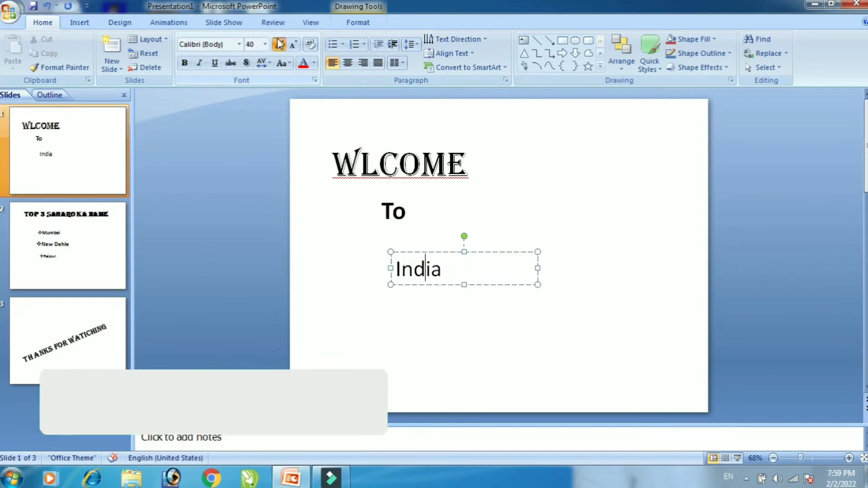
{"action": "left_click", "coordinate": [280, 44]}
{"action": "left_click", "coordinate": [280, 44]}
{"action": "left_click", "coordinate": [280, 45]}
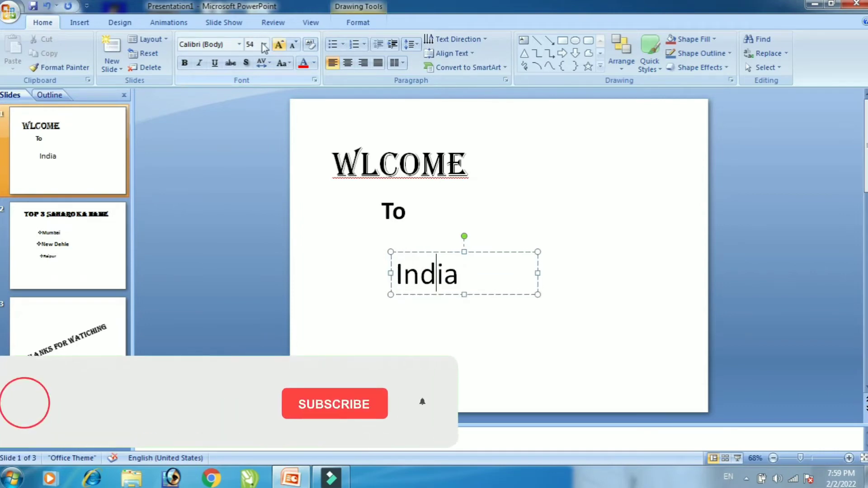
{"action": "left_click", "coordinate": [558, 270]}
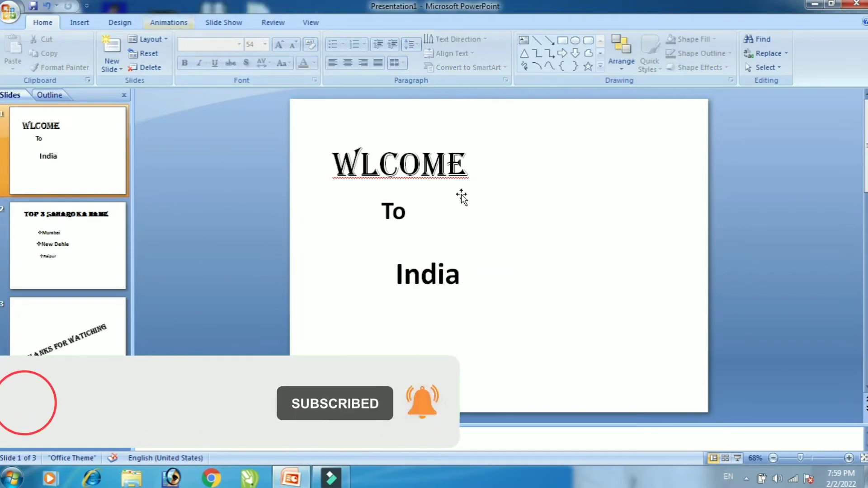
Drag the India and To text boxes lower and to the right.
{"action": "left_click_drag", "start_coordinate": [483, 280], "coordinate": [563, 318]}
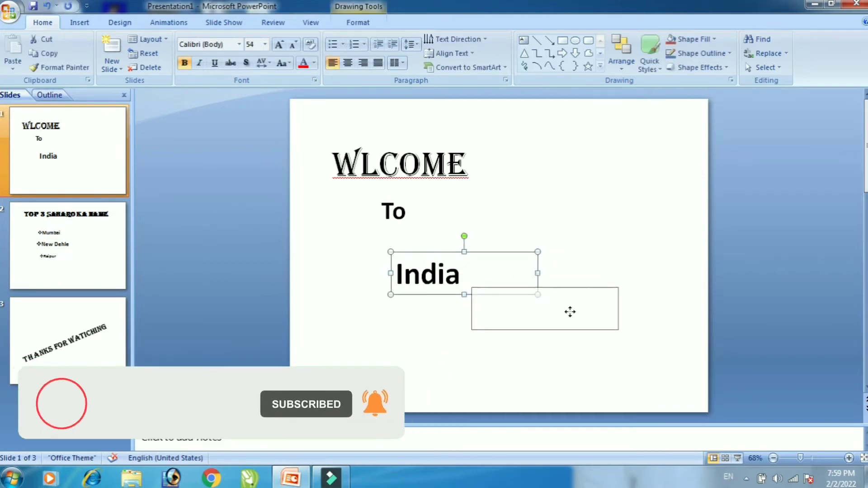
{"action": "left_click", "coordinate": [417, 215]}
{"action": "left_click_drag", "start_coordinate": [461, 213], "coordinate": [529, 244]}
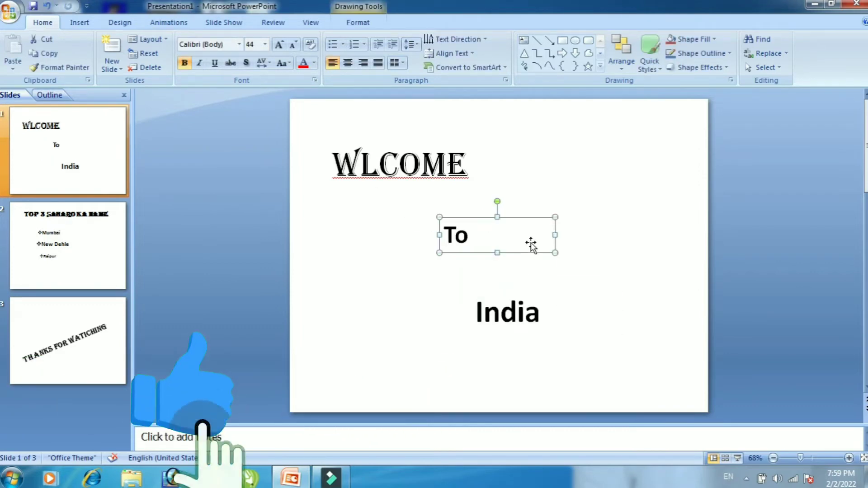
{"action": "left_click", "coordinate": [475, 208]}
Move the WLCOME title right to centre it, and nudge To slightly right.
{"action": "left_click", "coordinate": [428, 174]}
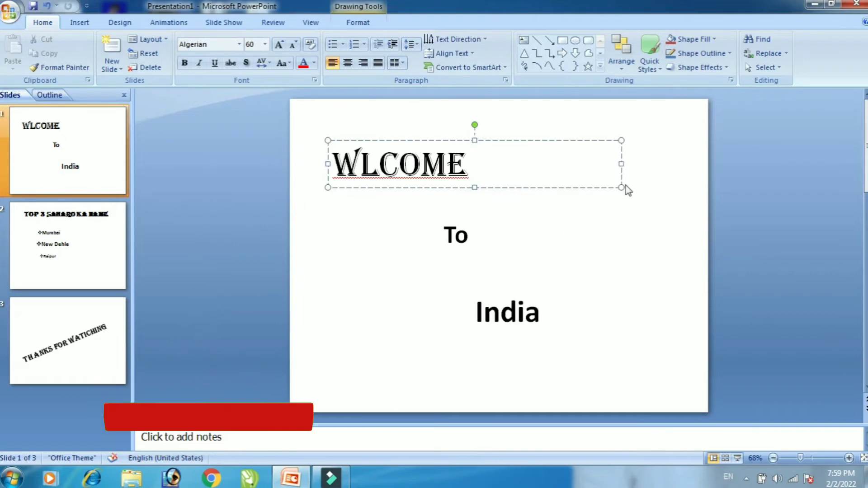
{"action": "left_click", "coordinate": [484, 171]}
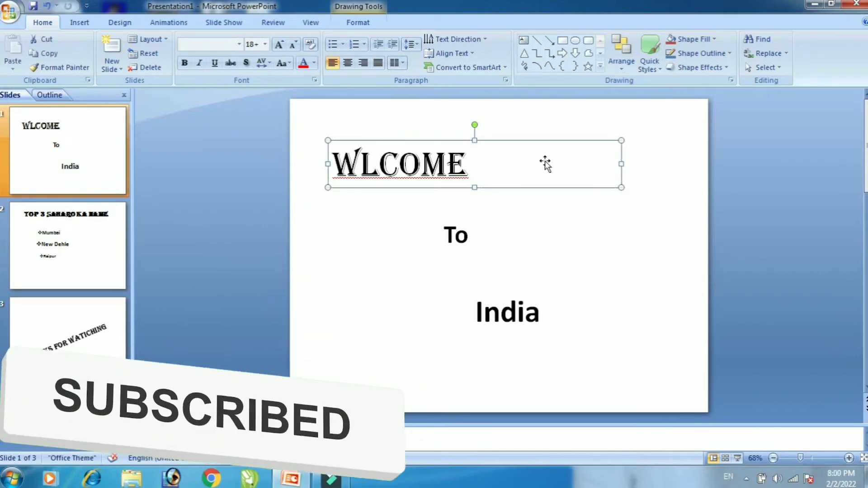
{"action": "left_click_drag", "start_coordinate": [503, 157], "coordinate": [569, 158]}
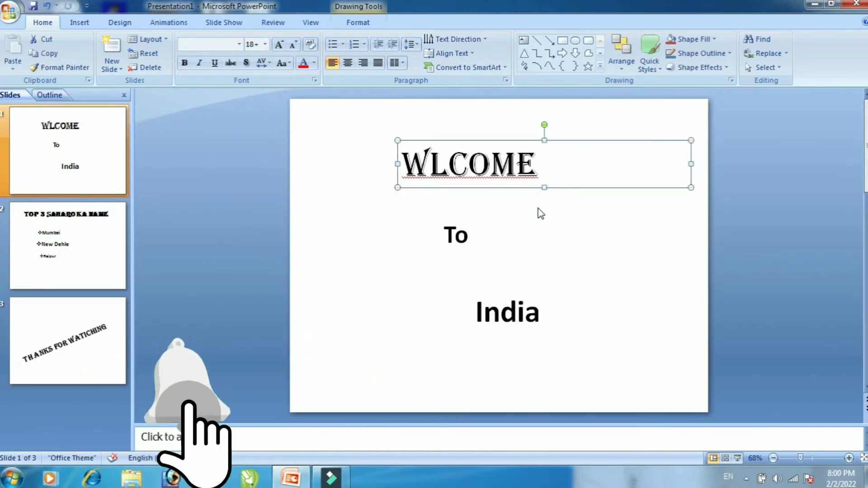
{"action": "left_click", "coordinate": [502, 236]}
{"action": "left_click_drag", "start_coordinate": [502, 236], "coordinate": [515, 236]}
{"action": "left_click", "coordinate": [618, 225]}
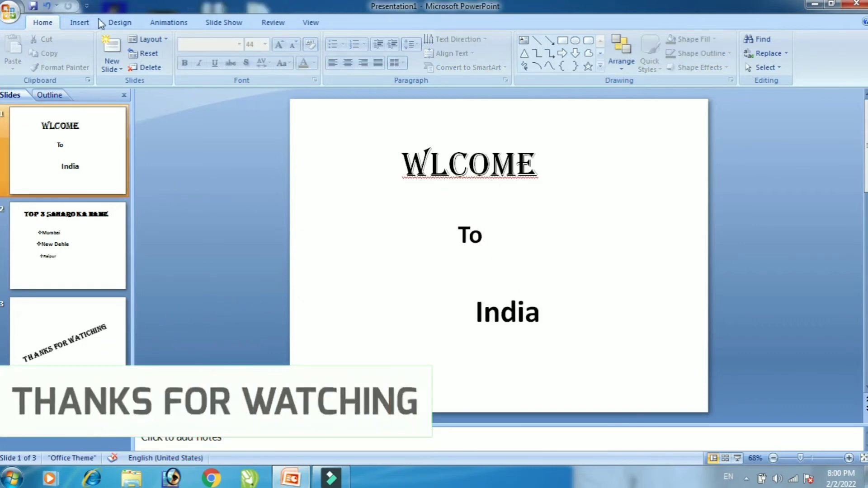
{"action": "left_click", "coordinate": [80, 22]}
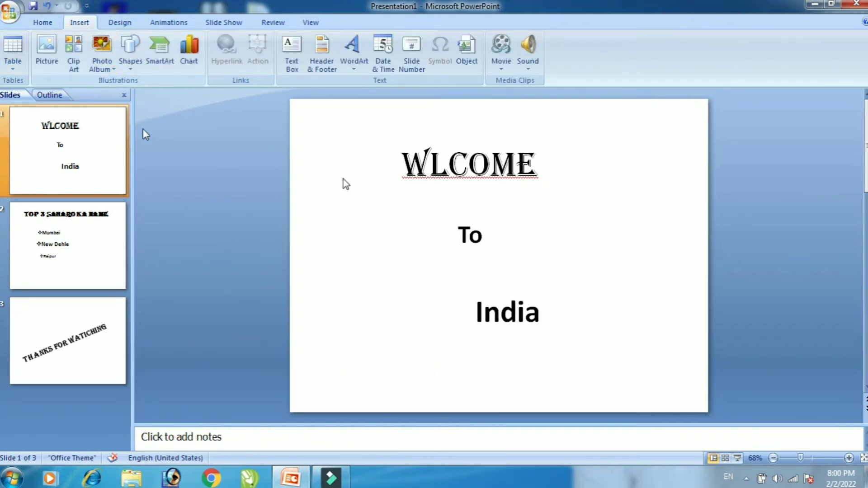
Draw a straight line from the Shapes gallery beneath the WLCOME title.
{"action": "left_click", "coordinate": [130, 68]}
{"action": "left_click", "coordinate": [137, 95]}
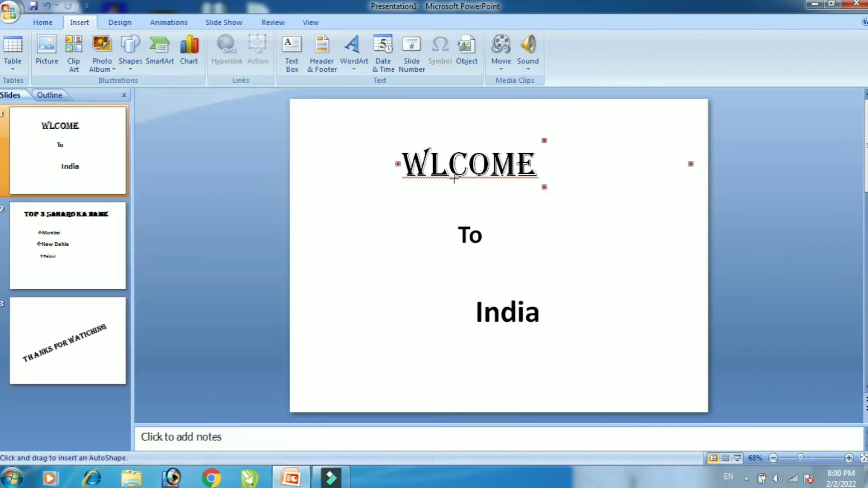
{"action": "mouse_move", "coordinate": [680, 216]}
{"action": "left_mouse_down"}
{"action": "mouse_move", "coordinate": [681, 202]}
{"action": "mouse_move", "coordinate": [639, 203]}
{"action": "left_mouse_up"}
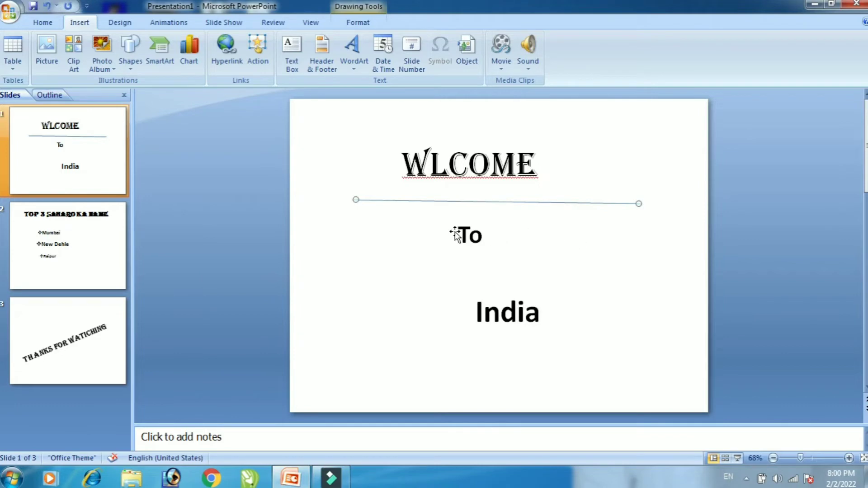
{"action": "left_click_drag", "start_coordinate": [356, 199], "coordinate": [355, 200]}
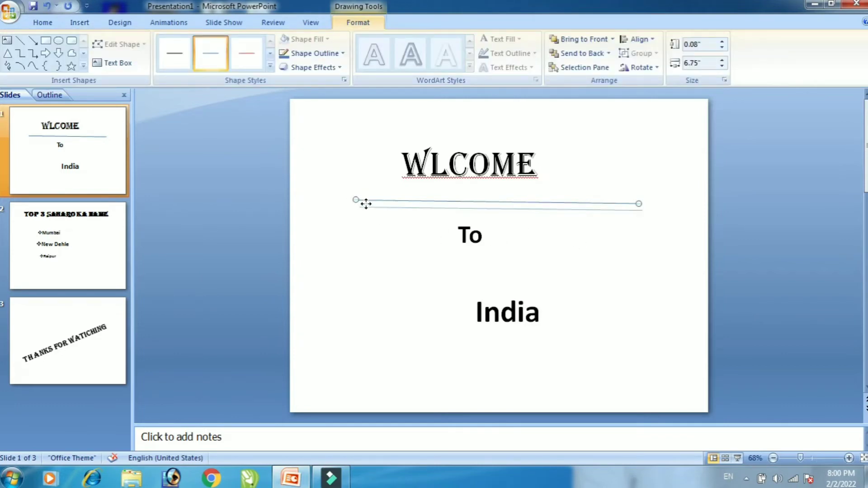
{"action": "left_click_drag", "start_coordinate": [365, 202], "coordinate": [369, 209]}
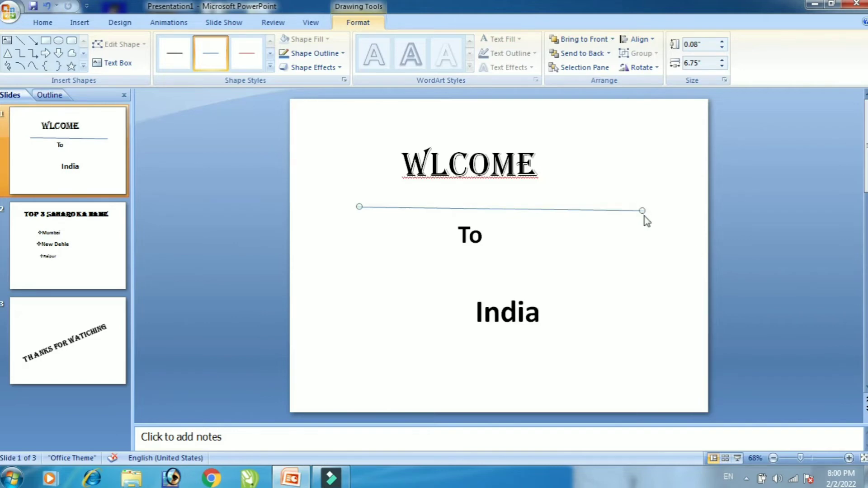
Level the underline, move it closer to WLCOME, and shorten it to about 5.17 inches.
{"action": "left_click_drag", "start_coordinate": [646, 204], "coordinate": [645, 203]}
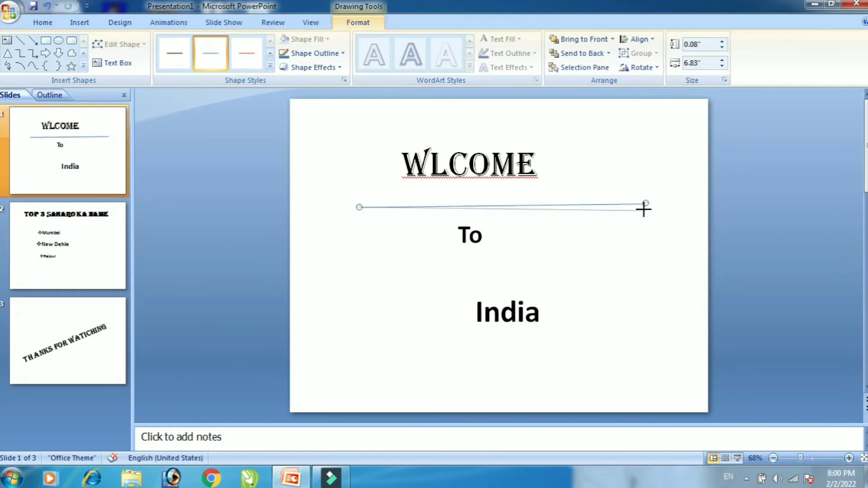
{"action": "left_click_drag", "start_coordinate": [643, 209], "coordinate": [645, 207]}
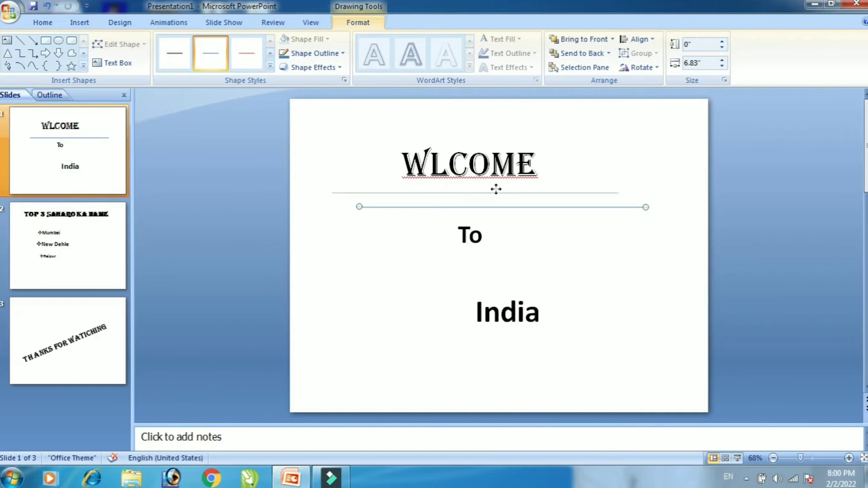
{"action": "left_click_drag", "start_coordinate": [496, 189], "coordinate": [495, 188]}
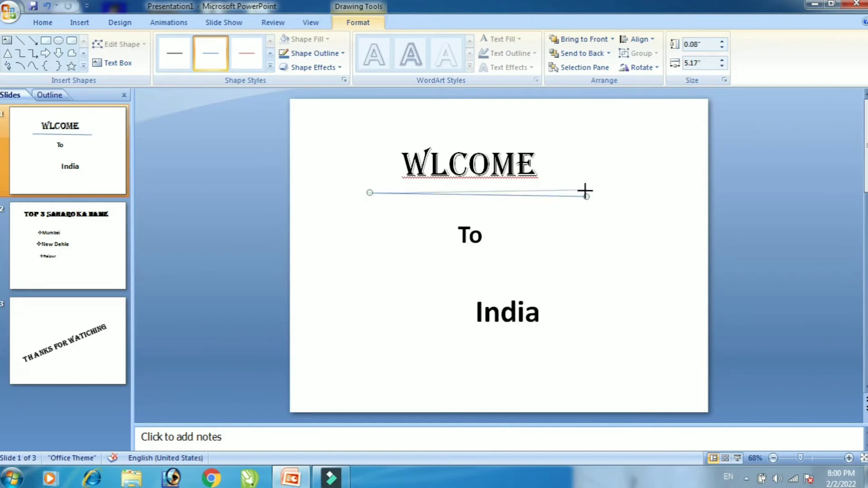
{"action": "left_click_drag", "start_coordinate": [585, 191], "coordinate": [586, 189]}
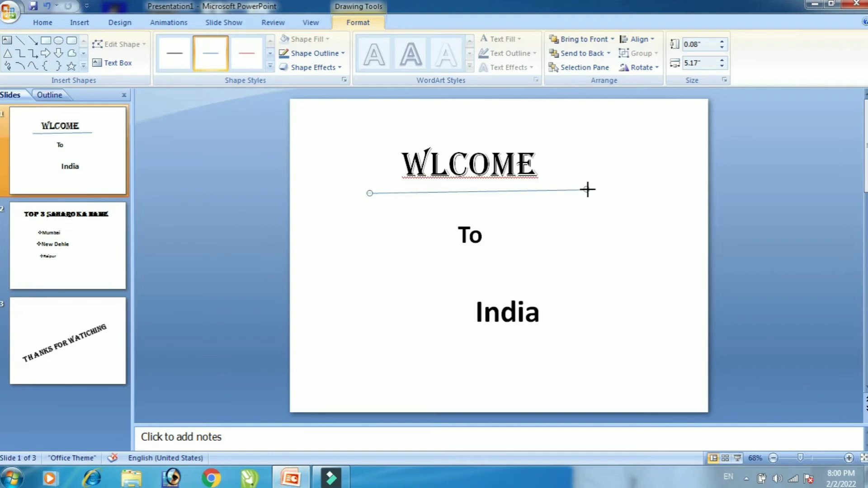
{"action": "left_click_drag", "start_coordinate": [588, 192], "coordinate": [586, 193]}
{"action": "left_click", "coordinate": [476, 164]}
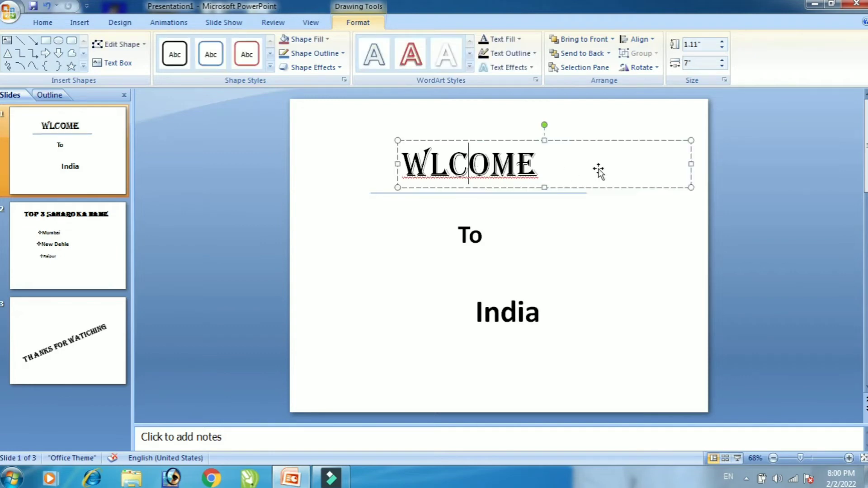
{"action": "key", "text": "Escape"}
Apply a thick black shape style to the line under WLCOME.
{"action": "left_click", "coordinate": [564, 201]}
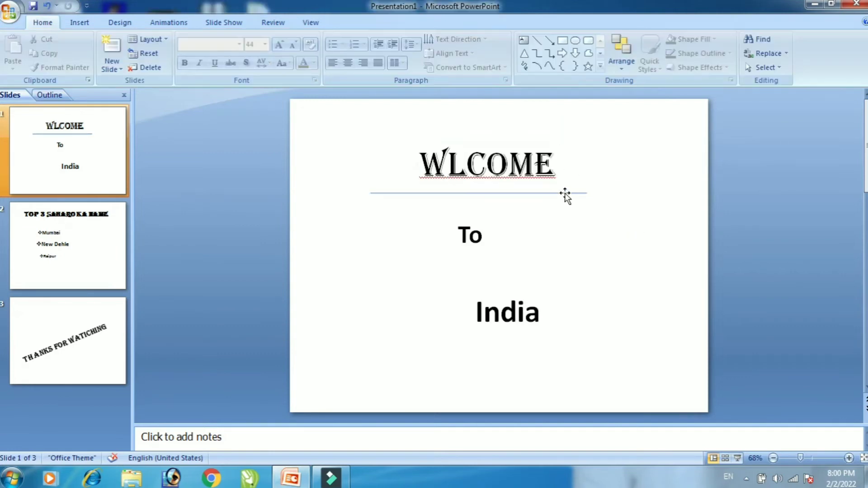
{"action": "left_click", "coordinate": [586, 193]}
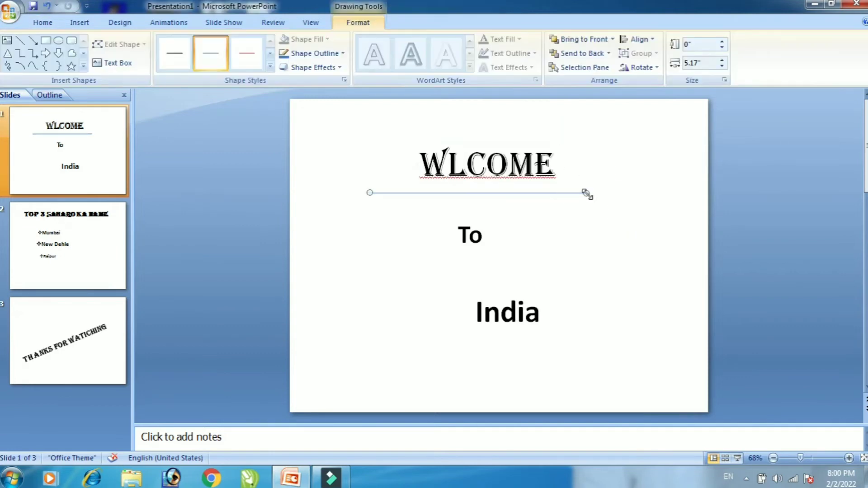
{"action": "left_click", "coordinate": [270, 65]}
{"action": "left_click", "coordinate": [174, 122]}
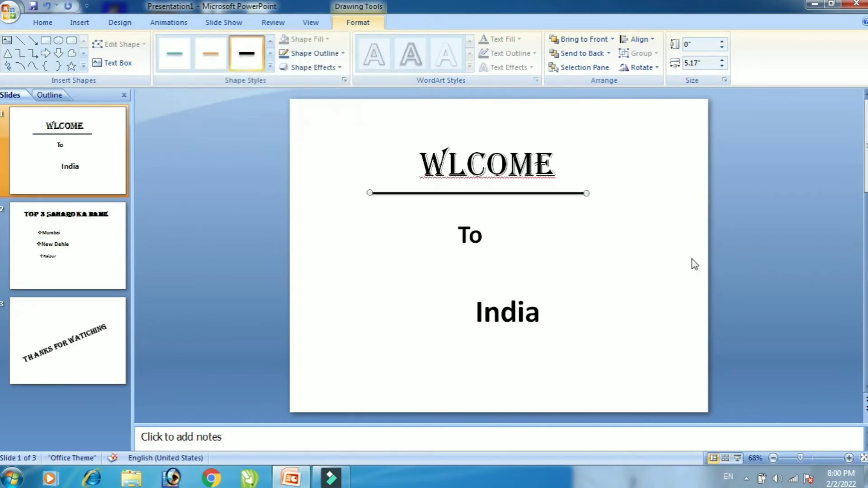
{"action": "left_click", "coordinate": [636, 251]}
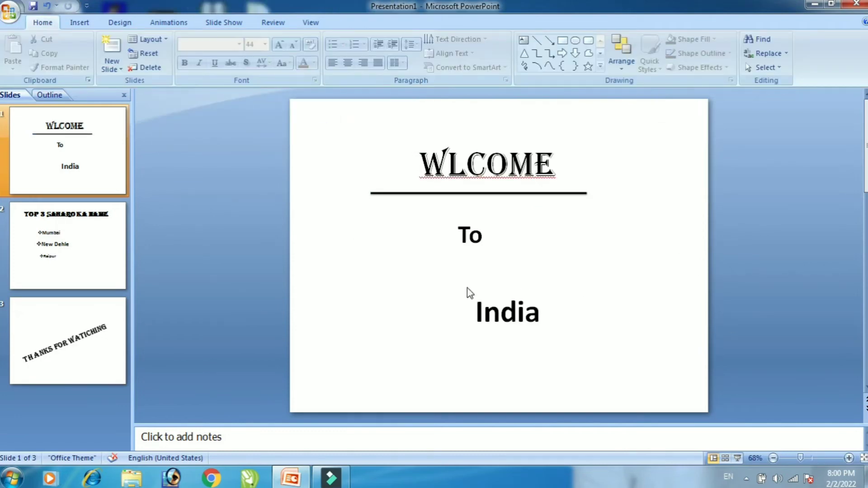
Shift the To and India text boxes further right.
{"action": "left_click", "coordinate": [470, 235]}
{"action": "left_click_drag", "start_coordinate": [520, 240], "coordinate": [568, 243]}
{"action": "left_click", "coordinate": [532, 337]}
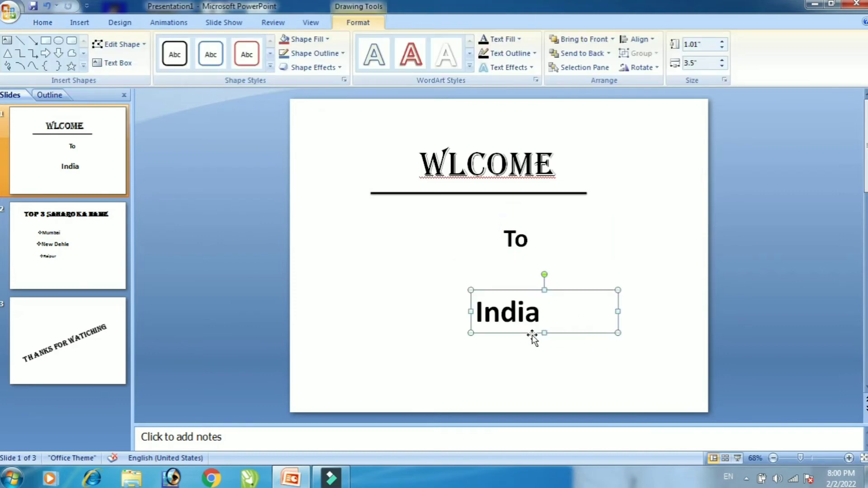
{"action": "left_click_drag", "start_coordinate": [604, 313], "coordinate": [629, 320]}
{"action": "left_click", "coordinate": [630, 261]}
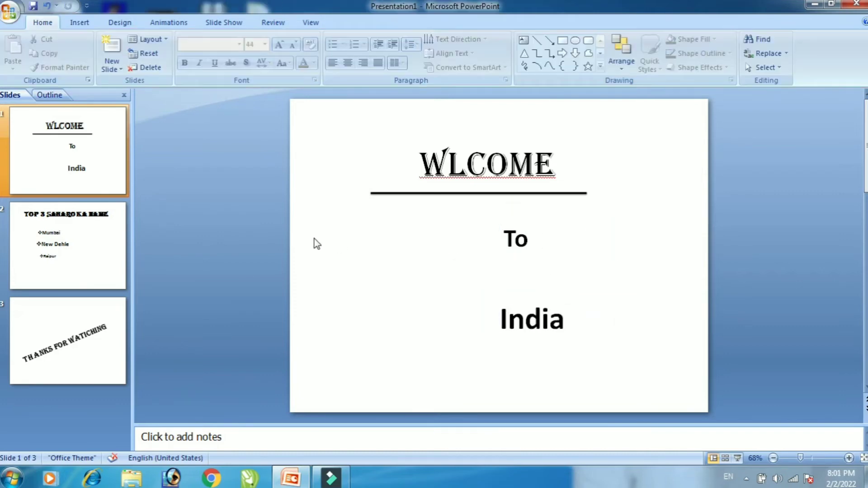
Fill slide 1's background with the light blue texture through Background Styles > Format Background.
{"action": "left_click", "coordinate": [87, 23]}
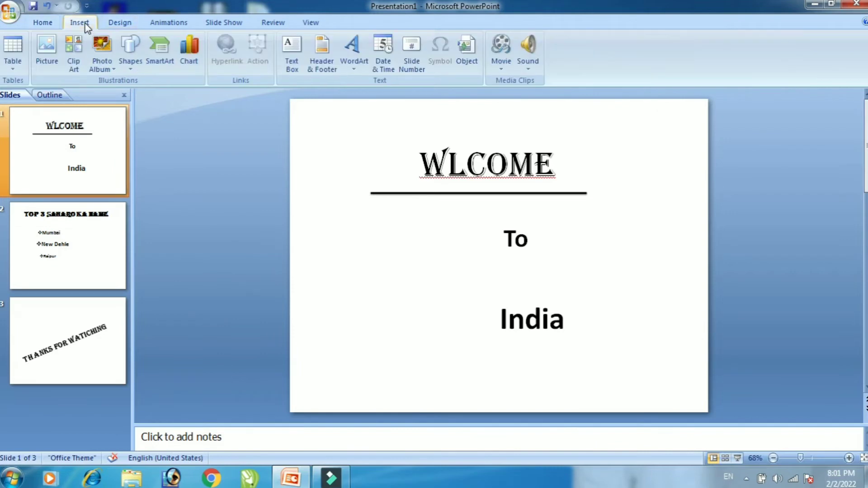
{"action": "left_click", "coordinate": [116, 25]}
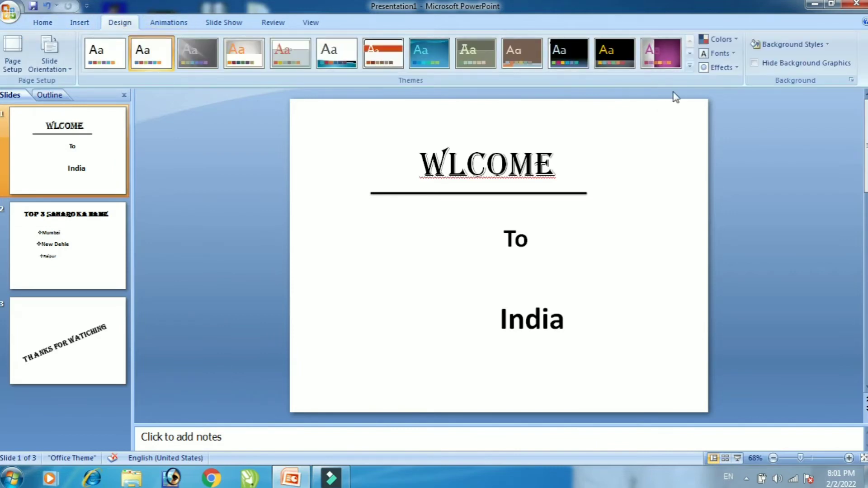
{"action": "left_click", "coordinate": [830, 44]}
{"action": "left_click", "coordinate": [703, 181]}
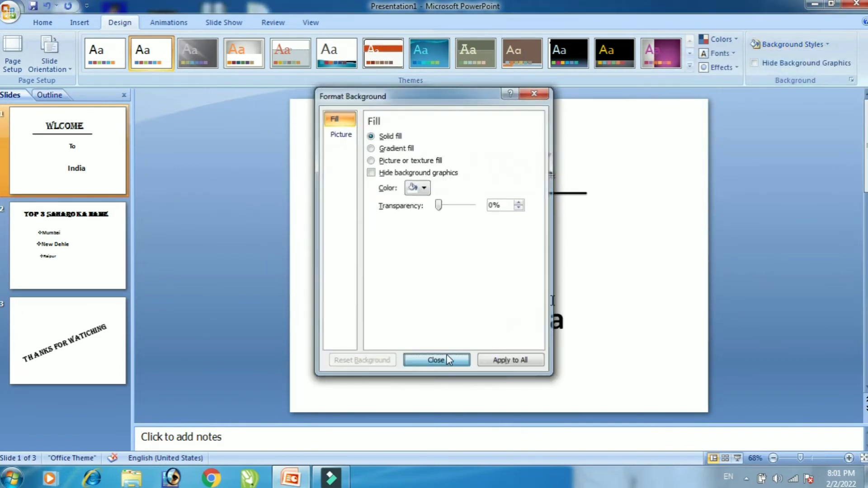
{"action": "left_click", "coordinate": [446, 360]}
{"action": "left_click", "coordinate": [827, 45]}
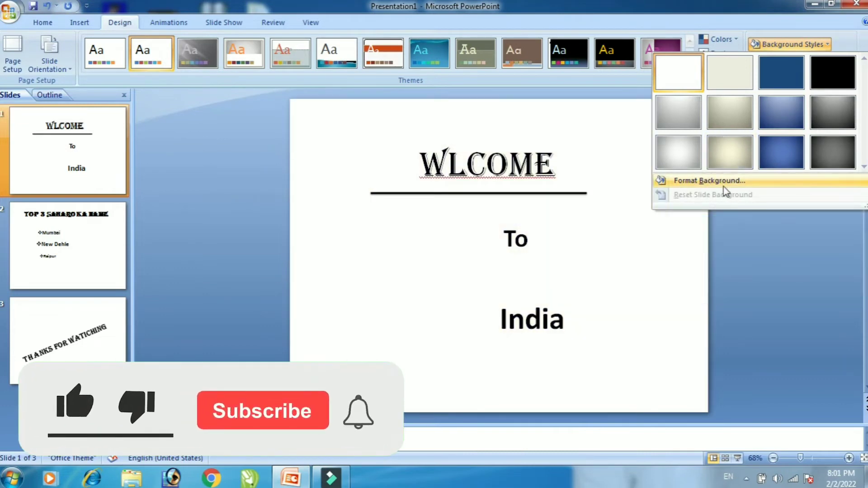
{"action": "left_click", "coordinate": [715, 183]}
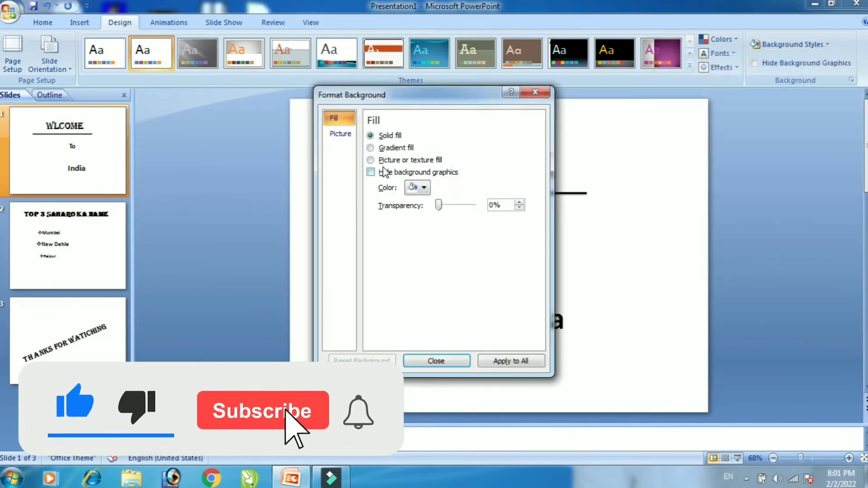
{"action": "left_click", "coordinate": [416, 161]}
{"action": "left_click", "coordinate": [432, 188]}
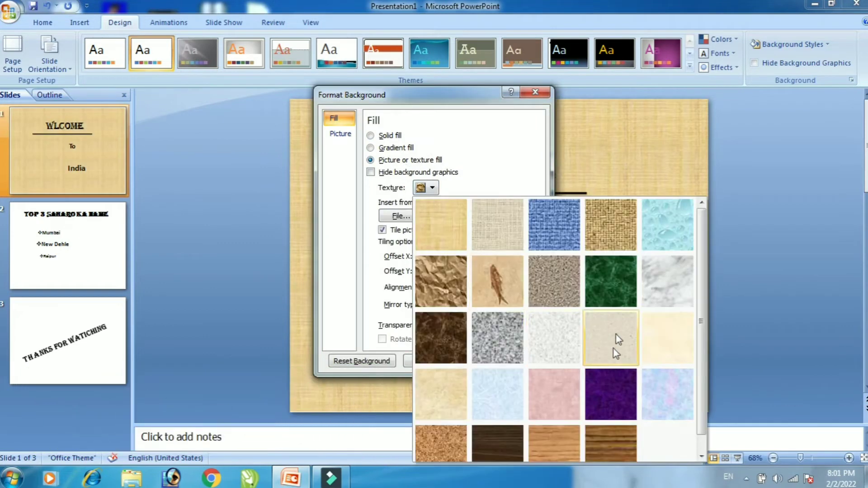
{"action": "left_click", "coordinate": [606, 393]}
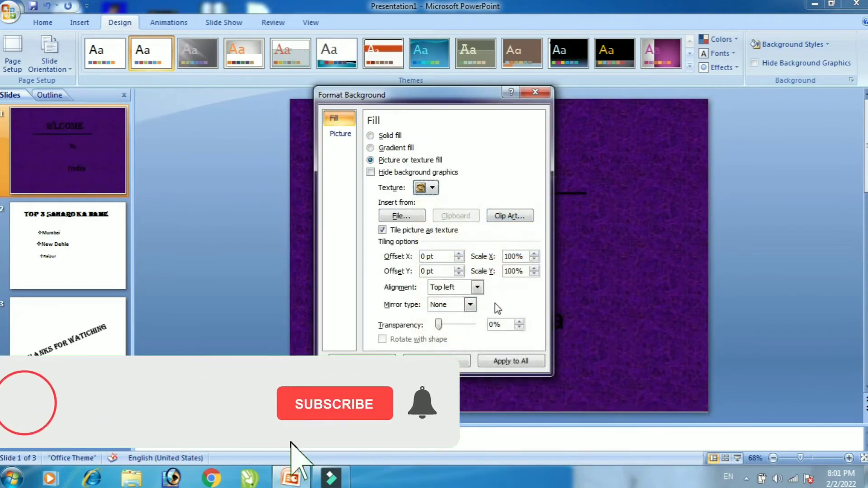
{"action": "left_click", "coordinate": [432, 187]}
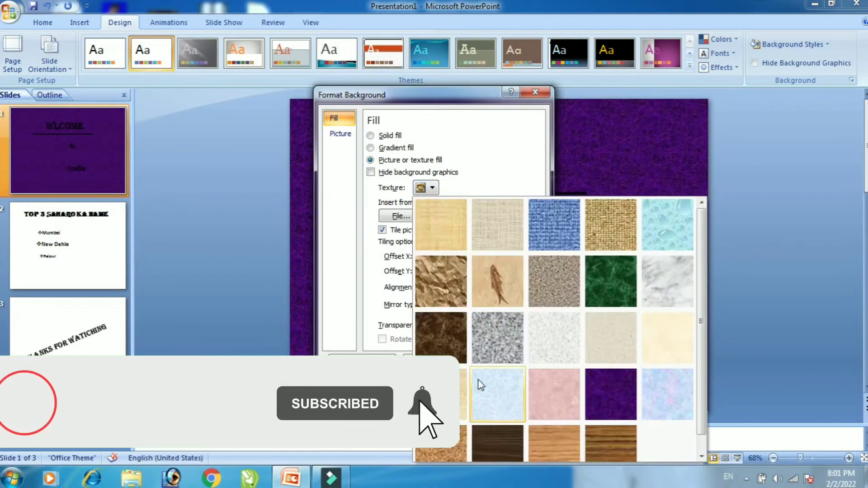
{"action": "left_click", "coordinate": [514, 400]}
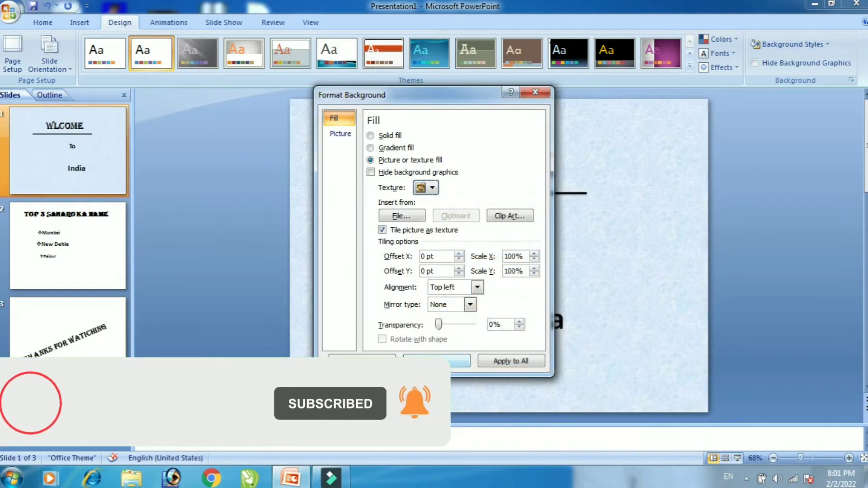
{"action": "left_click", "coordinate": [437, 360]}
Give slide 2 the light blue texture fill and apply it to all slides.
{"action": "left_click", "coordinate": [110, 287]}
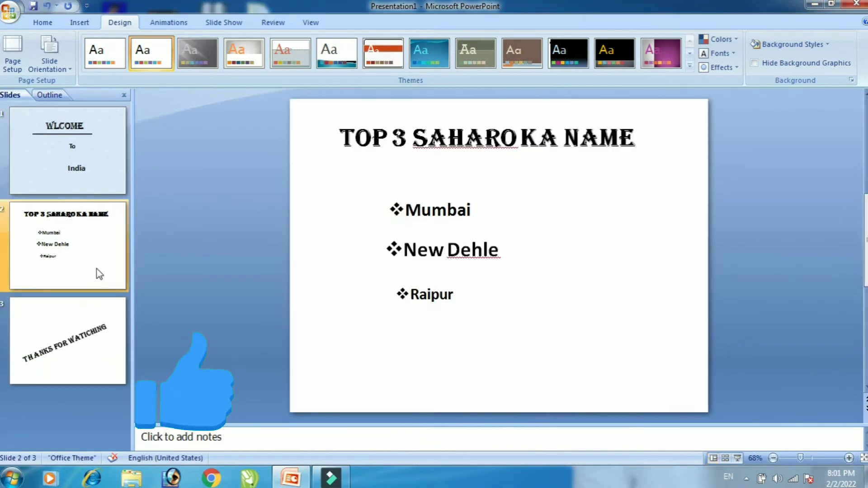
{"action": "left_click", "coordinate": [826, 45]}
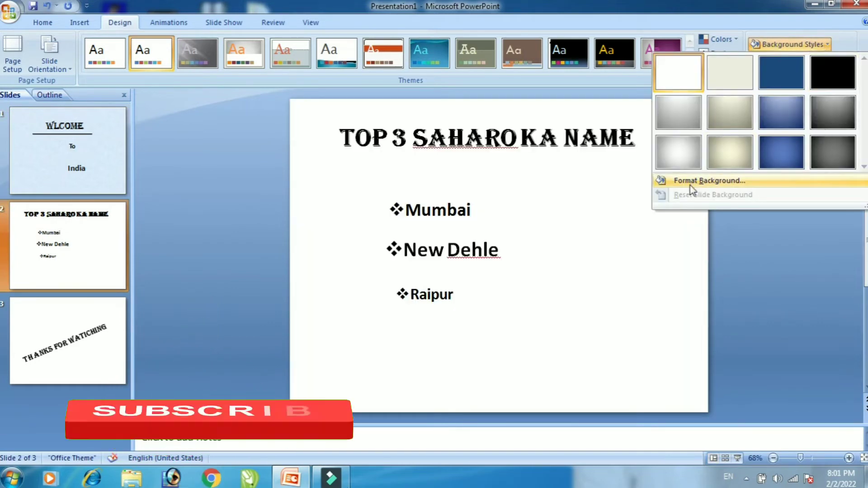
{"action": "left_click", "coordinate": [682, 181]}
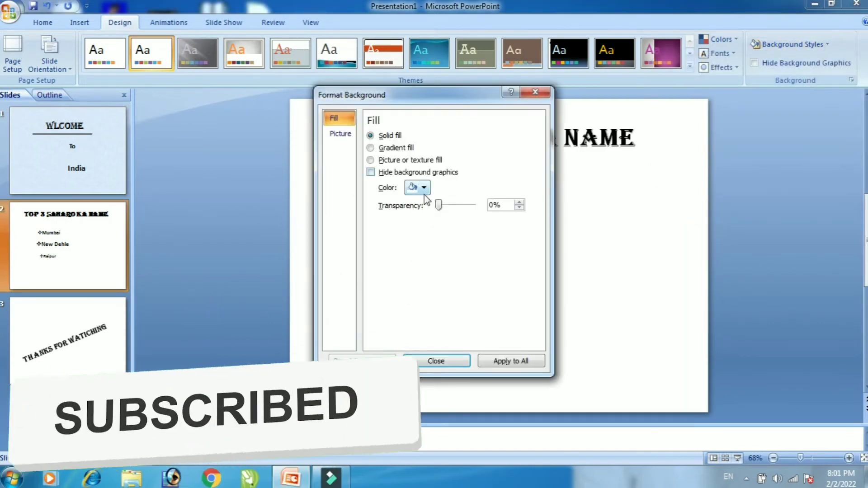
{"action": "left_click", "coordinate": [423, 187]}
{"action": "left_click", "coordinate": [423, 187]}
{"action": "left_click", "coordinate": [375, 158]}
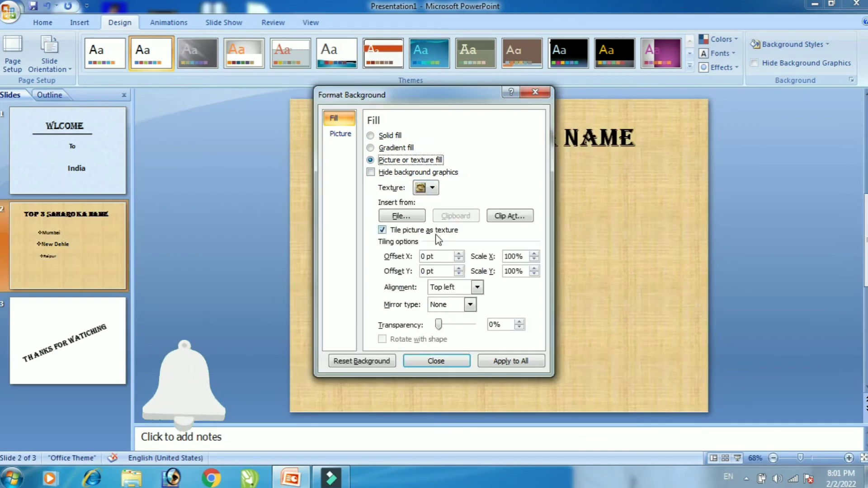
{"action": "left_click", "coordinate": [432, 187]}
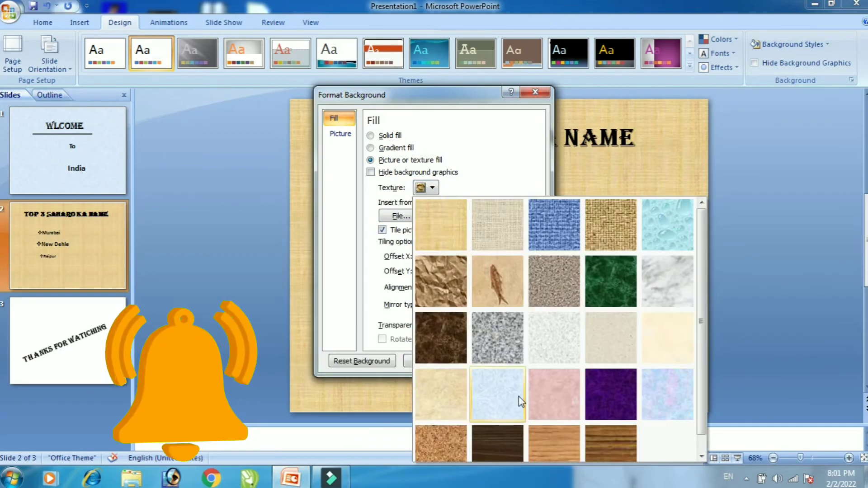
{"action": "left_click", "coordinate": [502, 389]}
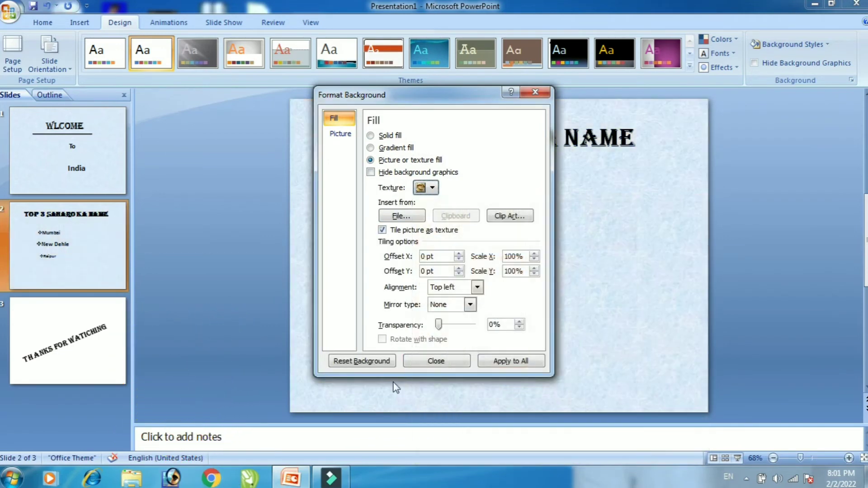
{"action": "left_click", "coordinate": [508, 362]}
{"action": "left_click", "coordinate": [423, 360]}
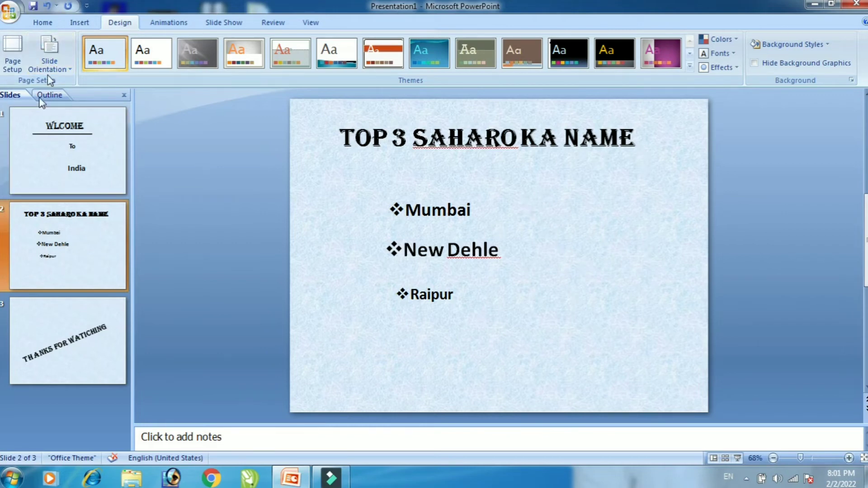
Insert the portrait photo on slide 2, shrink it, and place it beside the bullet list.
{"action": "left_click", "coordinate": [42, 23]}
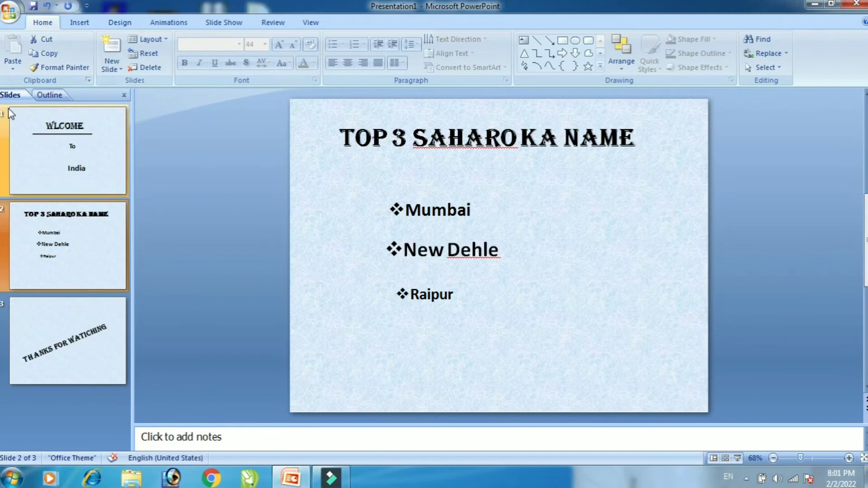
{"action": "left_click", "coordinate": [77, 23]}
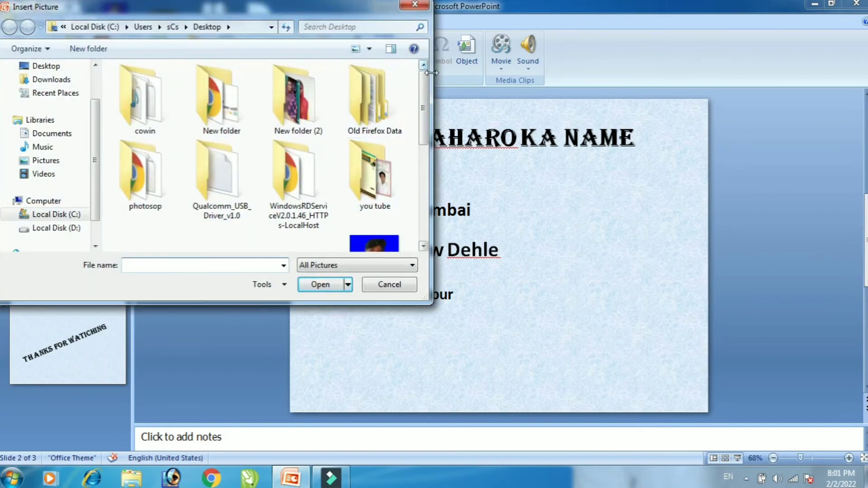
{"action": "left_click_drag", "start_coordinate": [419, 98], "coordinate": [433, 181]}
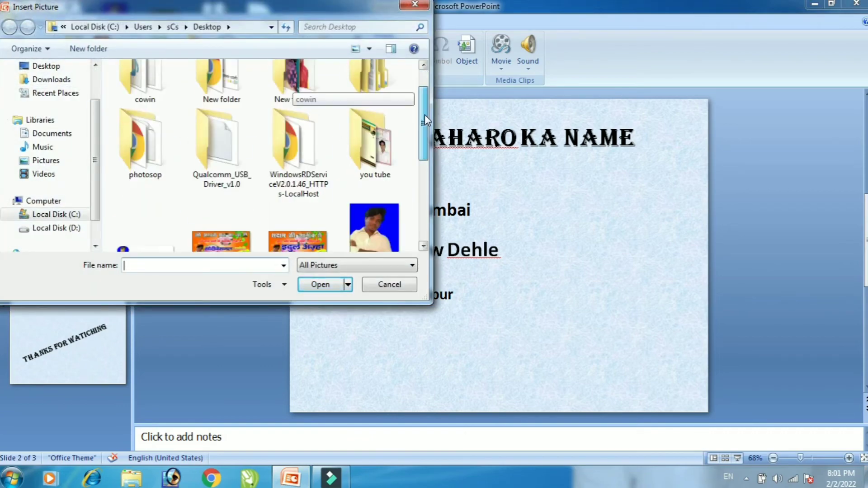
{"action": "left_click", "coordinate": [291, 140]}
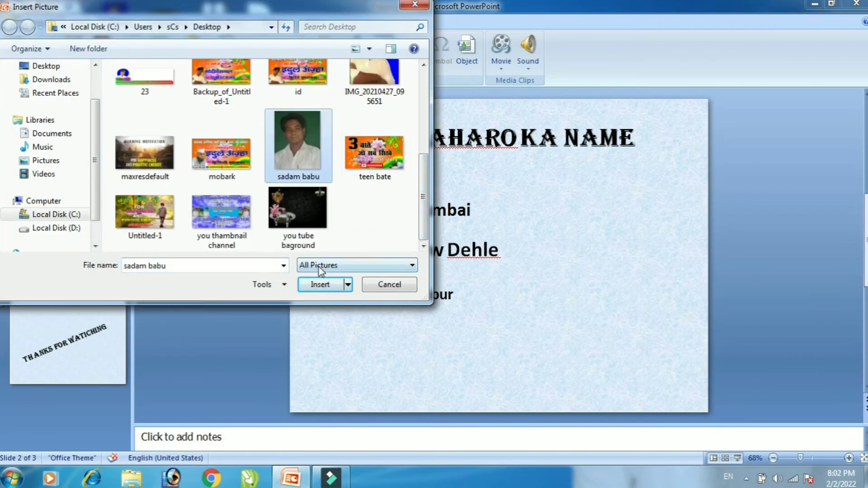
{"action": "left_click", "coordinate": [338, 285]}
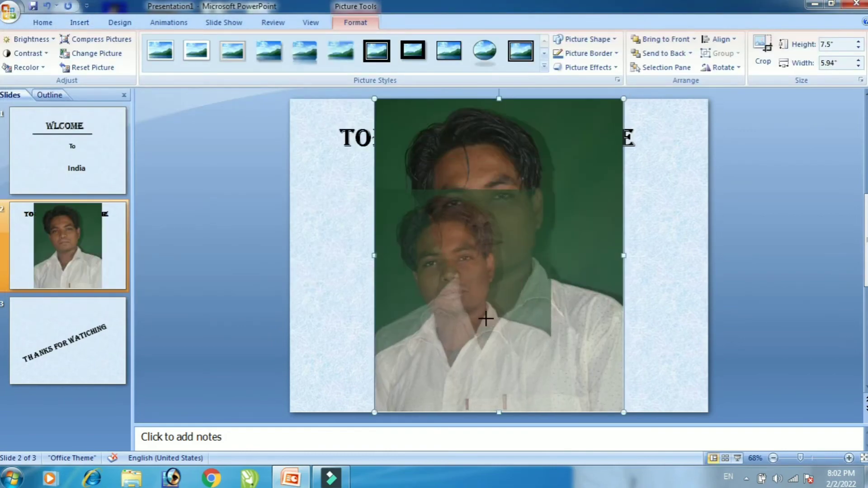
{"action": "mouse_move", "coordinate": [580, 235]}
{"action": "left_mouse_down"}
{"action": "mouse_move", "coordinate": [486, 319]}
{"action": "mouse_move", "coordinate": [586, 294]}
{"action": "left_mouse_up"}
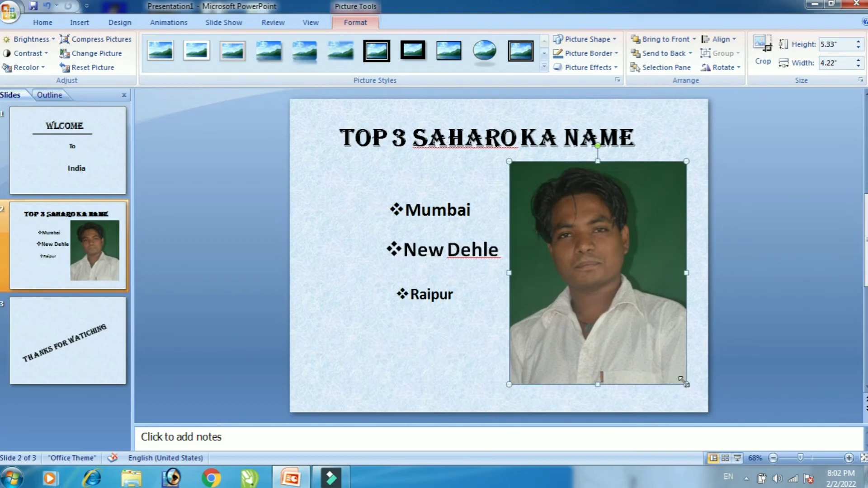
{"action": "left_click_drag", "start_coordinate": [680, 371], "coordinate": [597, 270]}
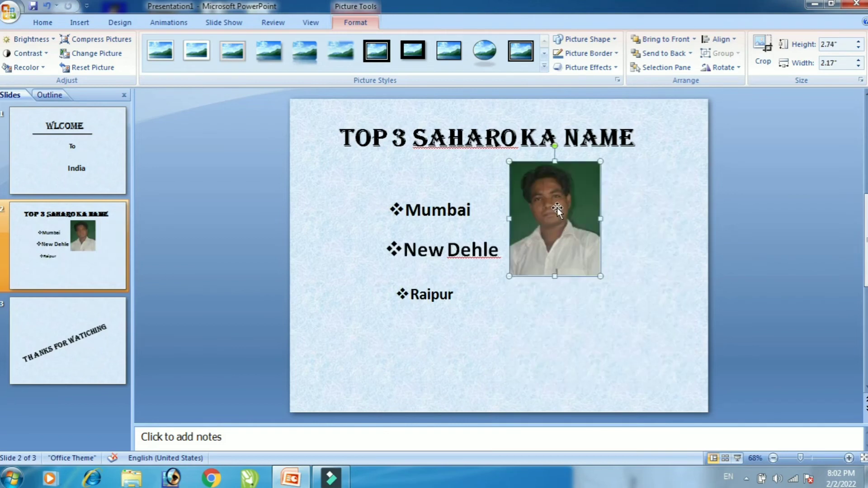
{"action": "left_click_drag", "start_coordinate": [561, 211], "coordinate": [618, 239]}
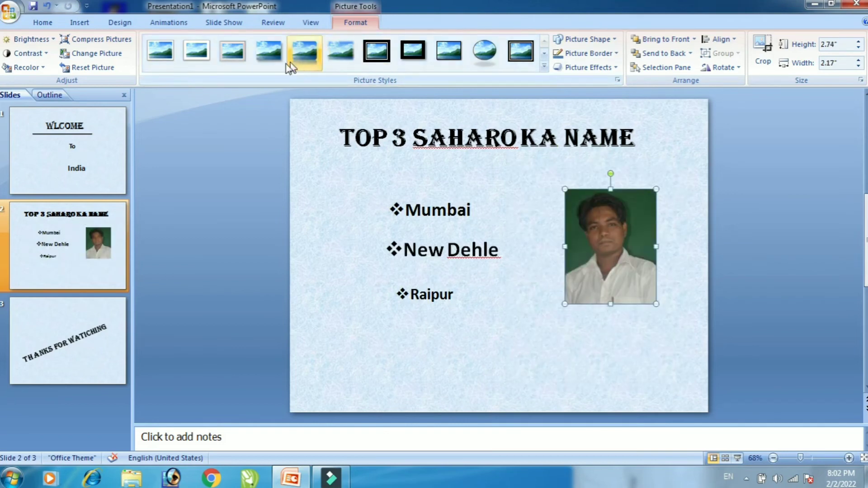
Style the photo Perspective Shadow, White and enlarge it to about 4 inches tall.
{"action": "left_click", "coordinate": [544, 67]}
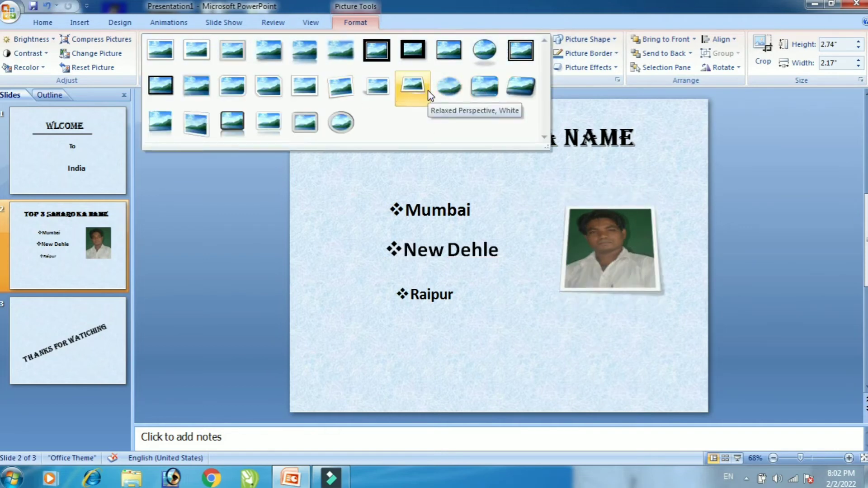
{"action": "left_click", "coordinate": [364, 88]}
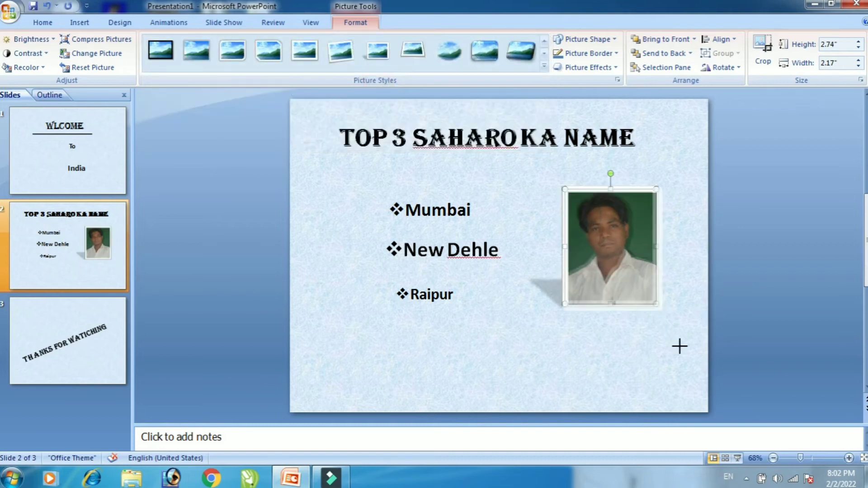
{"action": "left_click_drag", "start_coordinate": [656, 304], "coordinate": [698, 356]}
{"action": "left_click_drag", "start_coordinate": [668, 302], "coordinate": [646, 295]}
{"action": "left_click", "coordinate": [658, 391]}
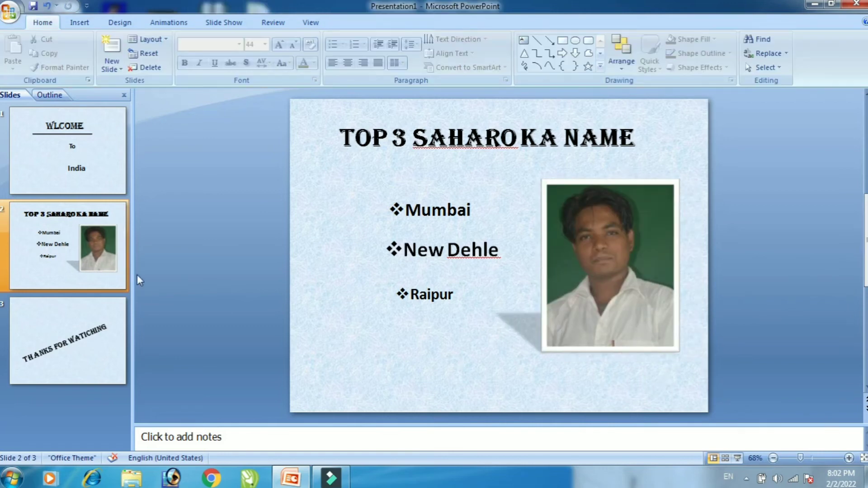
Insert the portrait photo on slide 3, shrink it to 3 by 2.38 inches, and place it top-left.
{"action": "left_click", "coordinate": [88, 322]}
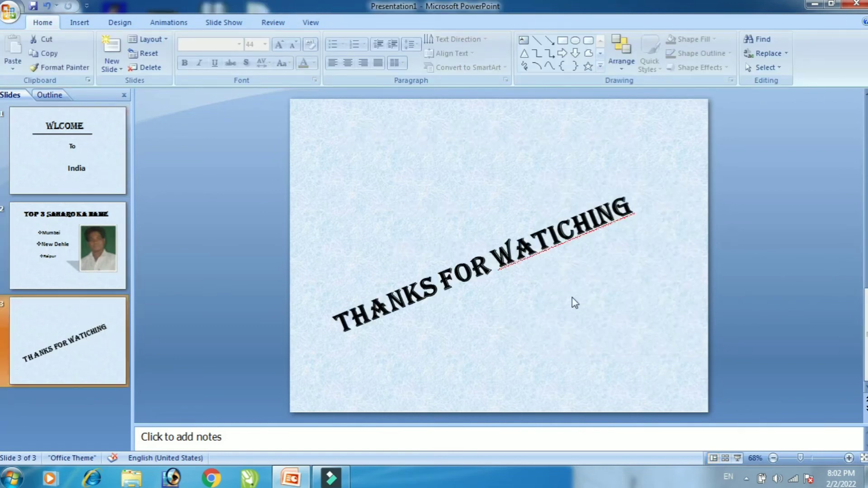
{"action": "left_click", "coordinate": [78, 24]}
{"action": "left_click", "coordinate": [46, 64]}
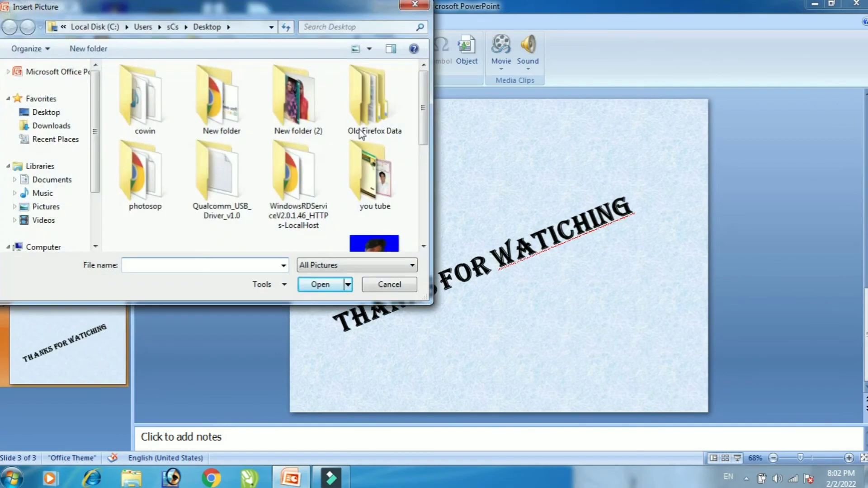
{"action": "left_click_drag", "start_coordinate": [426, 107], "coordinate": [422, 190]}
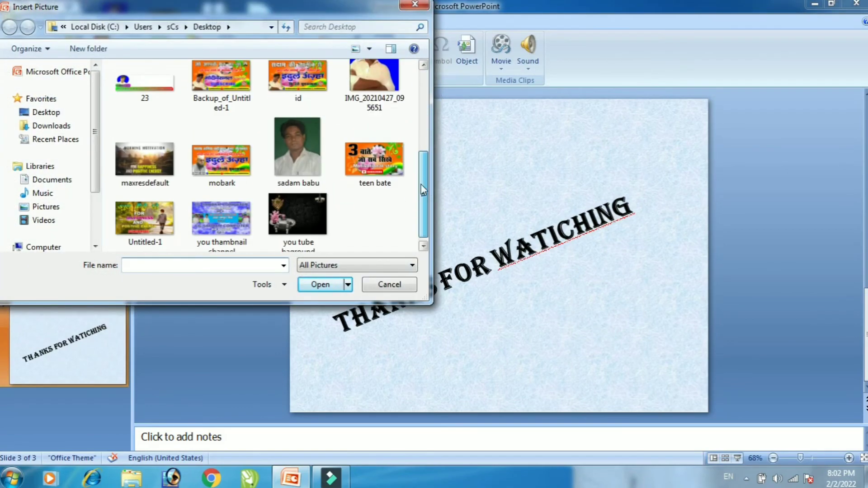
{"action": "left_click", "coordinate": [283, 142]}
{"action": "left_click", "coordinate": [338, 284]}
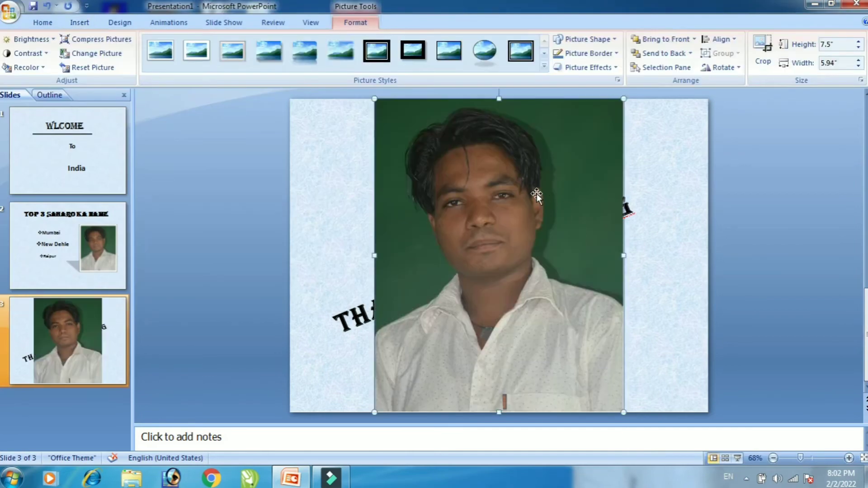
{"action": "mouse_move", "coordinate": [542, 240]}
{"action": "left_mouse_down"}
{"action": "mouse_move", "coordinate": [513, 273]}
{"action": "mouse_move", "coordinate": [464, 227]}
{"action": "mouse_move", "coordinate": [474, 225]}
{"action": "left_mouse_up"}
{"action": "left_click_drag", "start_coordinate": [421, 142], "coordinate": [402, 193]}
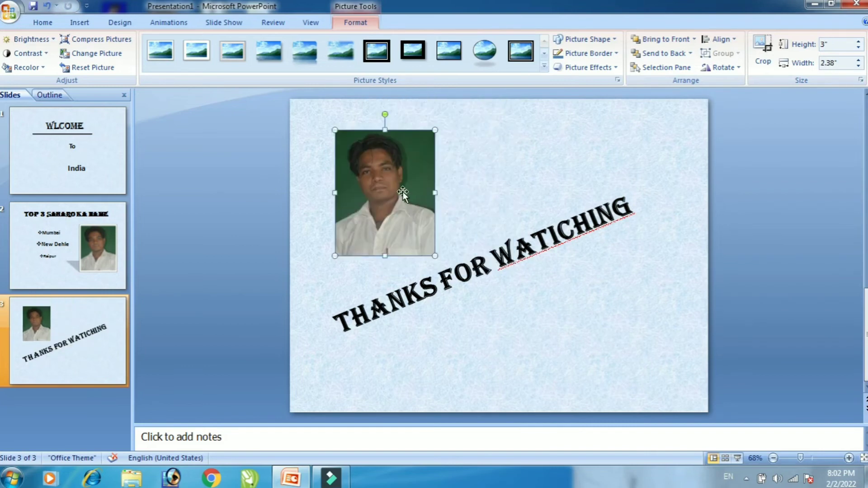
Paste a copy of the photo and move it to the bottom-right of the slide.
{"action": "right_click", "coordinate": [410, 213]}
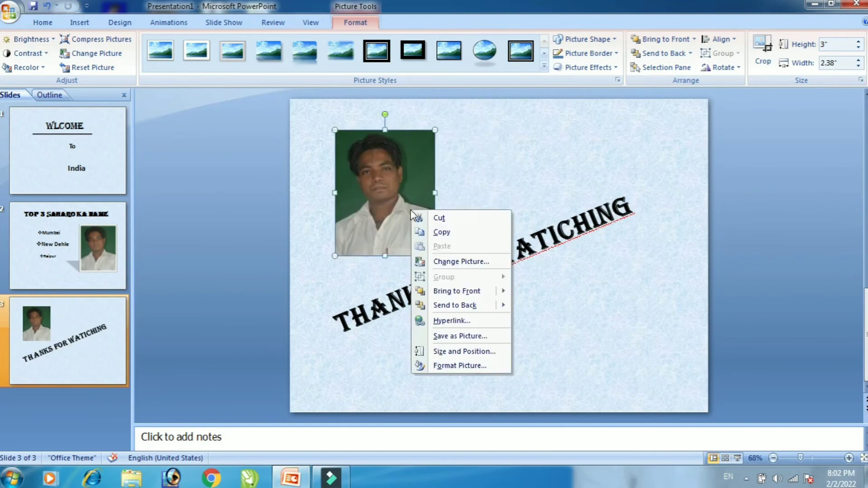
{"action": "right_click", "coordinate": [540, 331]}
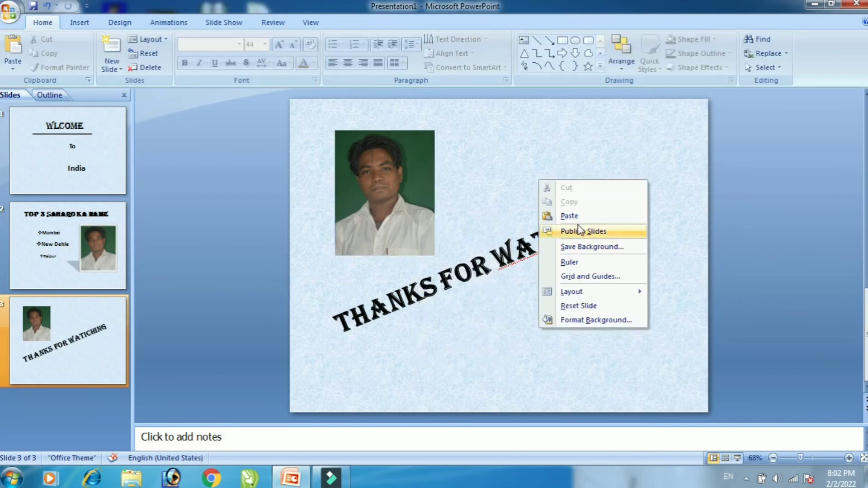
{"action": "left_click", "coordinate": [569, 216]}
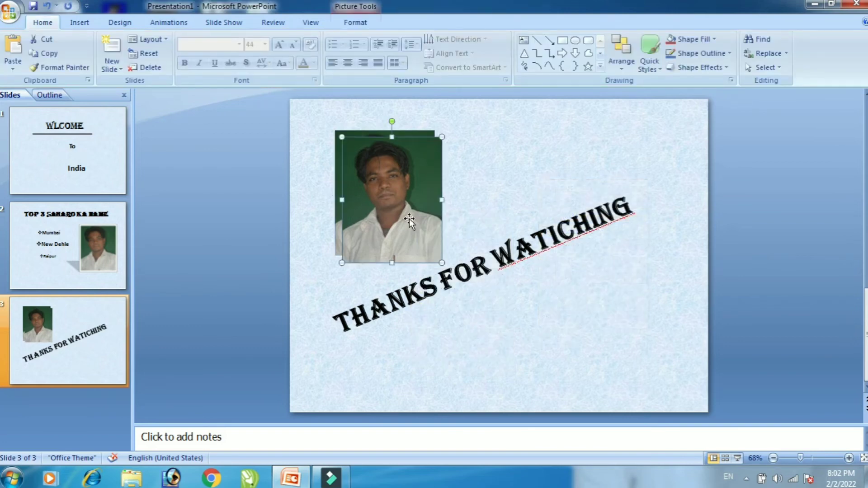
{"action": "left_click_drag", "start_coordinate": [403, 227], "coordinate": [637, 360]}
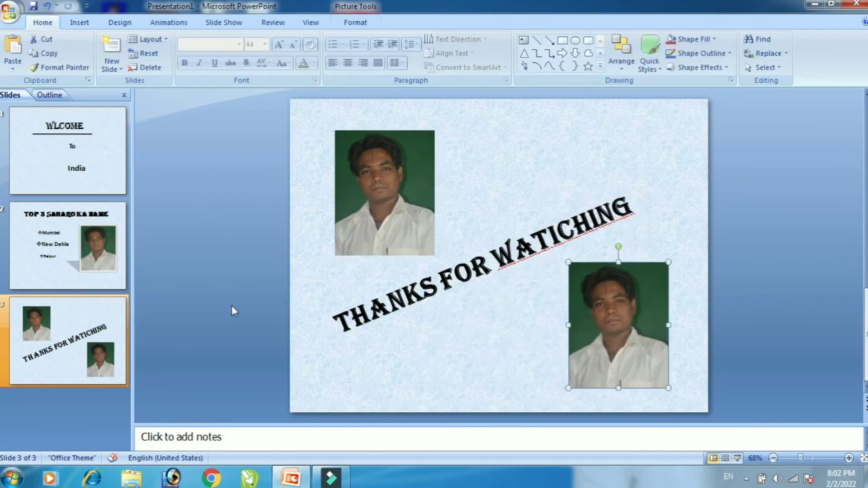
{"action": "left_click", "coordinate": [363, 158]}
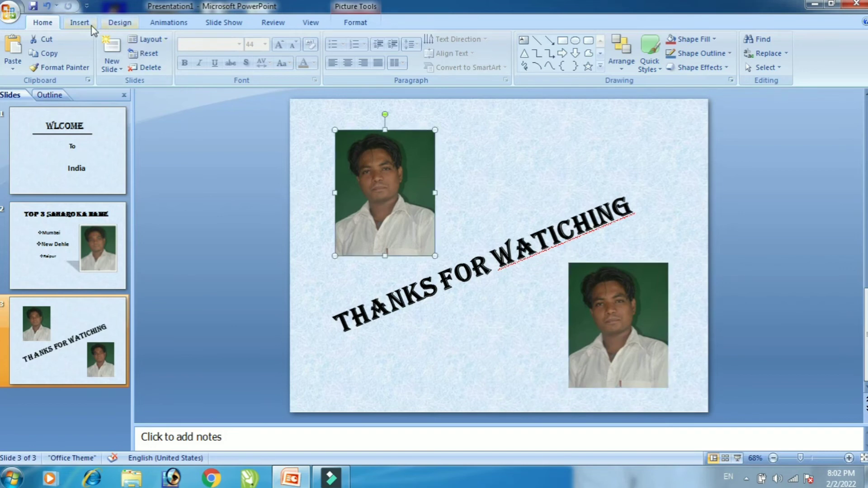
Apply the white perspective-shadow frame picture style to the top-left photo on slide 3.
{"action": "left_click", "coordinate": [118, 23]}
{"action": "left_click", "coordinate": [172, 24]}
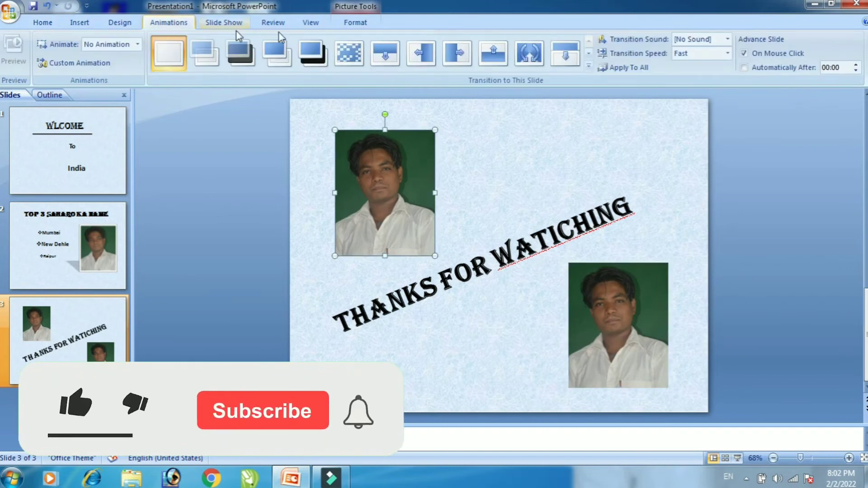
{"action": "left_click", "coordinate": [231, 24]}
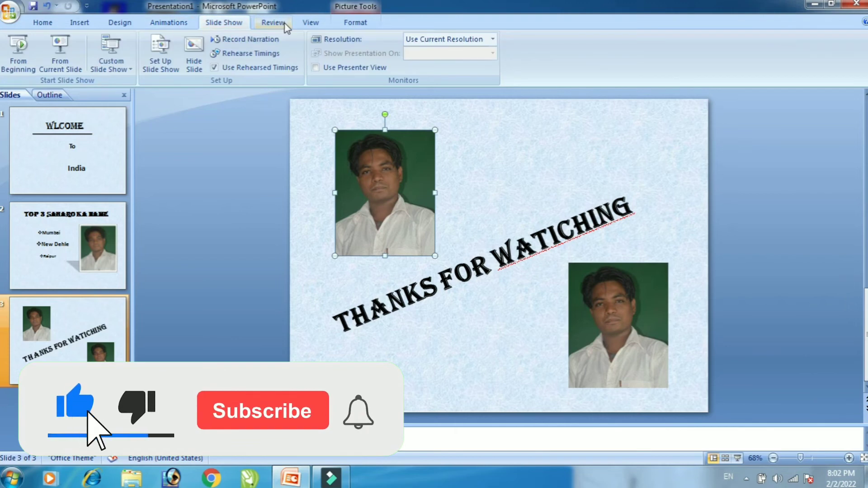
{"action": "left_click", "coordinate": [285, 26]}
{"action": "left_click", "coordinate": [311, 23]}
{"action": "left_click", "coordinate": [355, 22]}
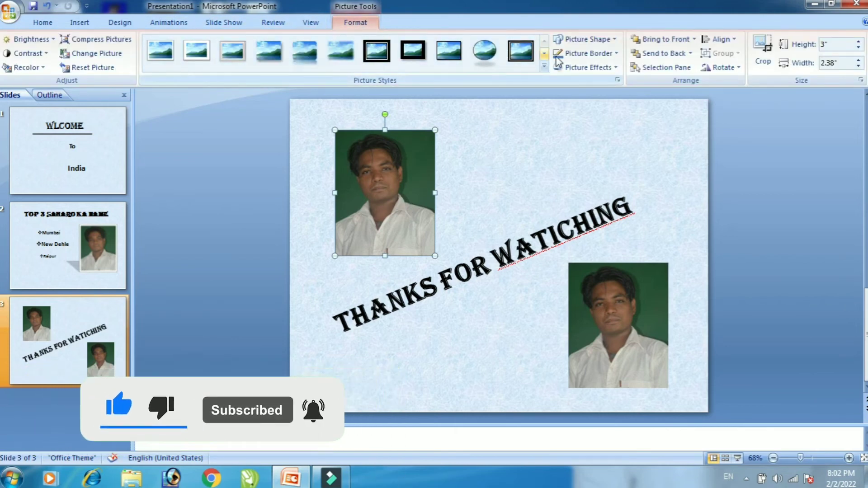
{"action": "left_click", "coordinate": [545, 69]}
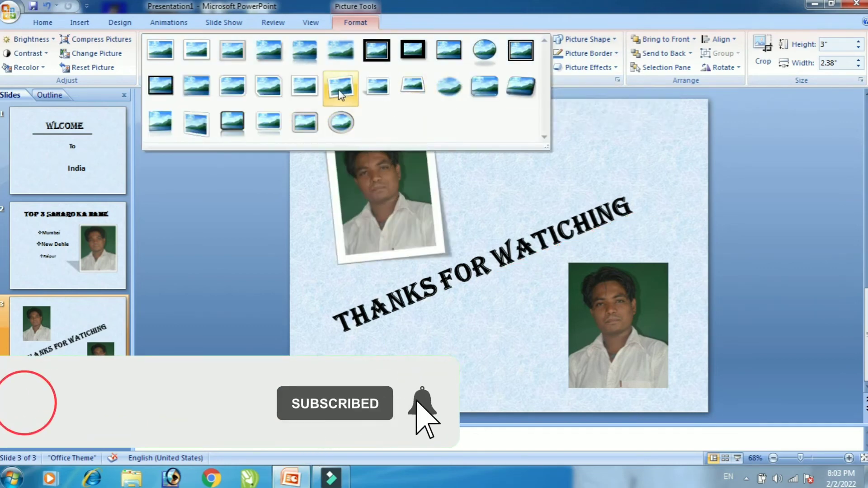
{"action": "left_click", "coordinate": [378, 88]}
{"action": "left_click", "coordinate": [635, 335]}
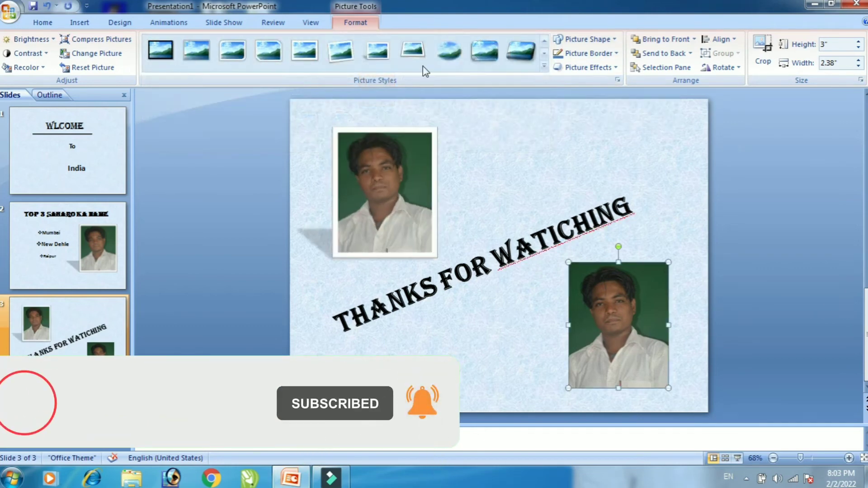
{"action": "left_click", "coordinate": [545, 69]}
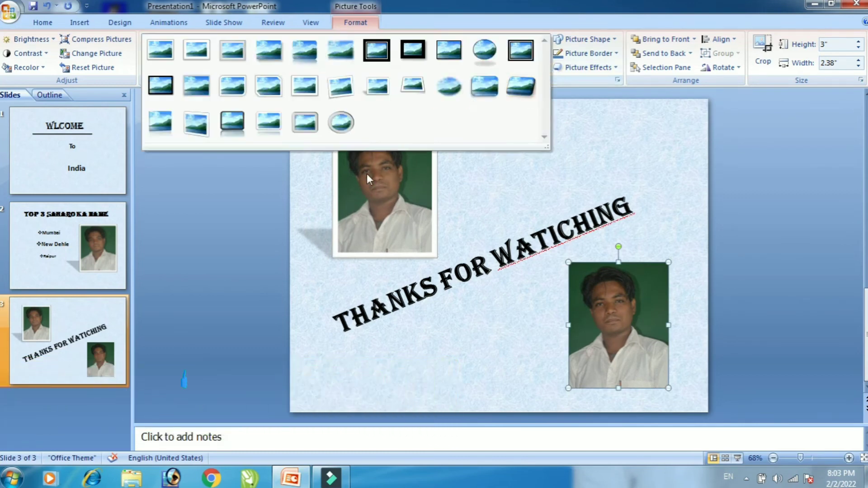
Give the bottom-right photo the same white perspective-shadow frame, then return to slide 1.
{"action": "left_click", "coordinate": [378, 88]}
{"action": "left_click", "coordinate": [538, 338]}
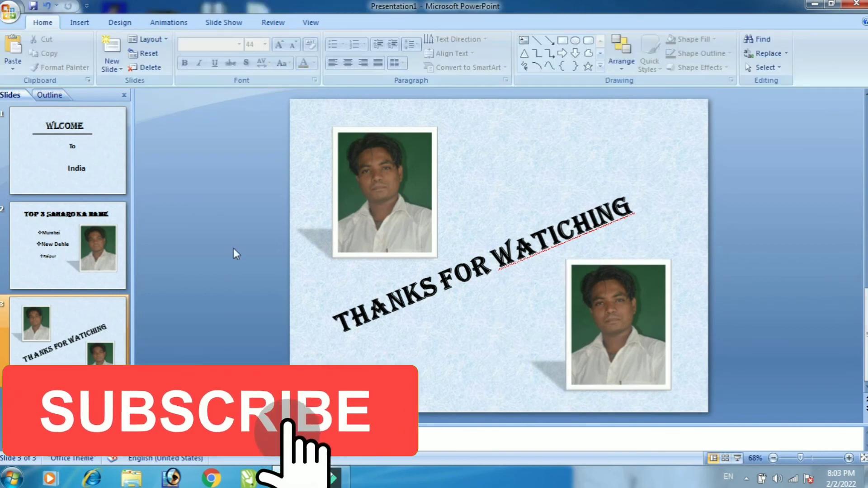
{"action": "scroll", "coordinate": [234, 251], "scroll_direction": "up", "scroll_amount": 1}
{"action": "scroll", "coordinate": [234, 252], "scroll_direction": "up", "scroll_amount": 1}
Select the WLCOME title and open the Custom Animation pane.
{"action": "left_click", "coordinate": [491, 171]}
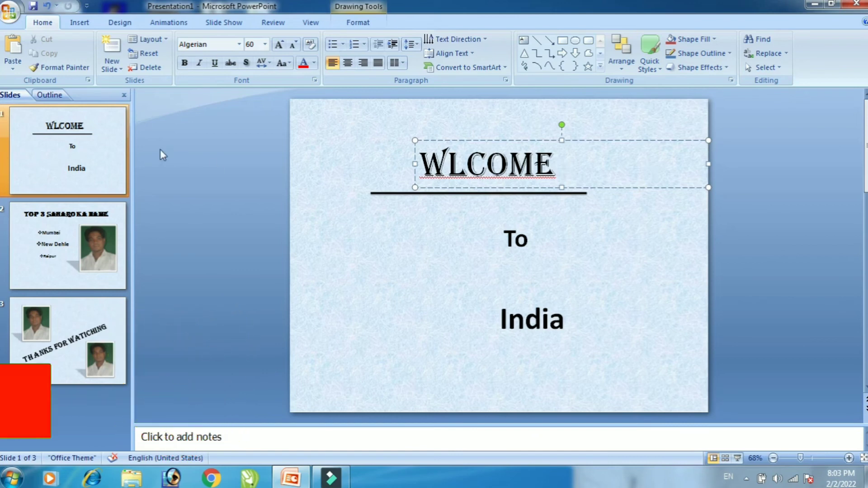
{"action": "left_click", "coordinate": [79, 67]}
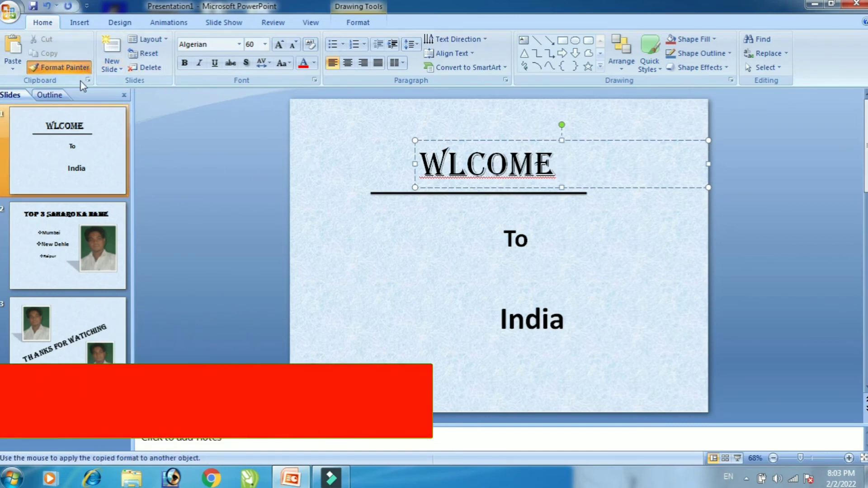
{"action": "left_click", "coordinate": [169, 23]}
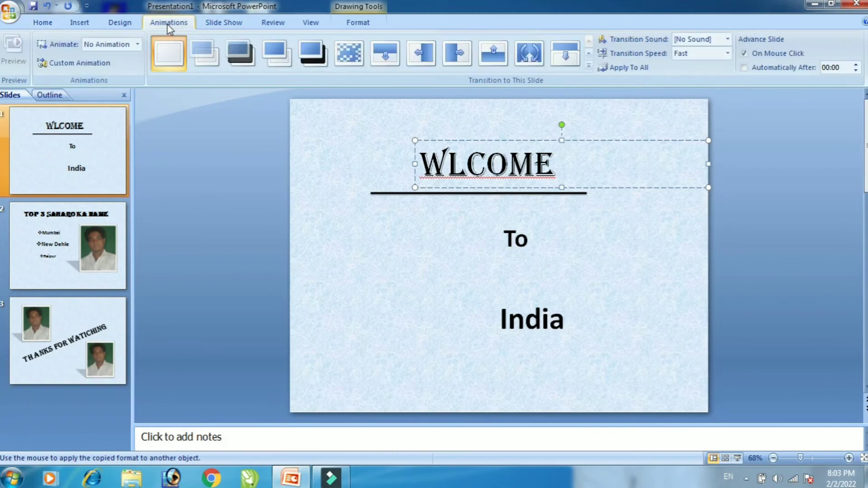
{"action": "key", "text": "alt+a"}
Give the WLCOME title the Swish entrance after previewing Wheel, Zoom, Rise Up and Glide.
{"action": "key", "text": "m"}
{"action": "left_click", "coordinate": [87, 65]}
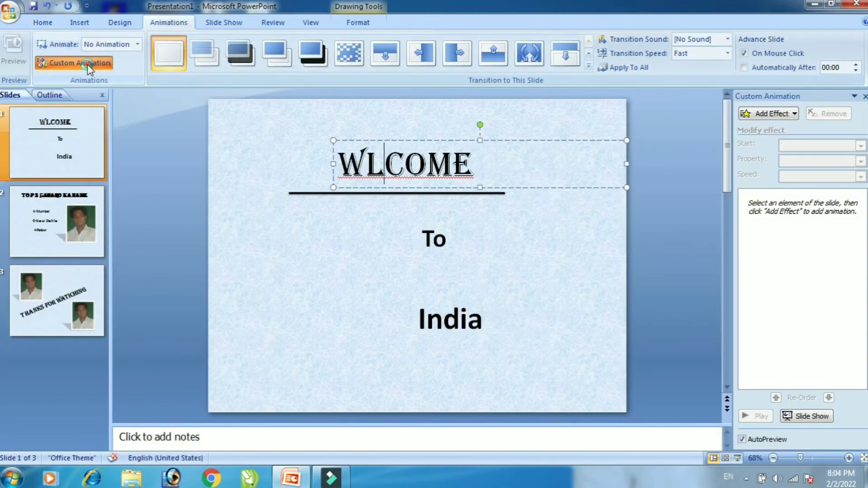
{"action": "left_click", "coordinate": [88, 65]}
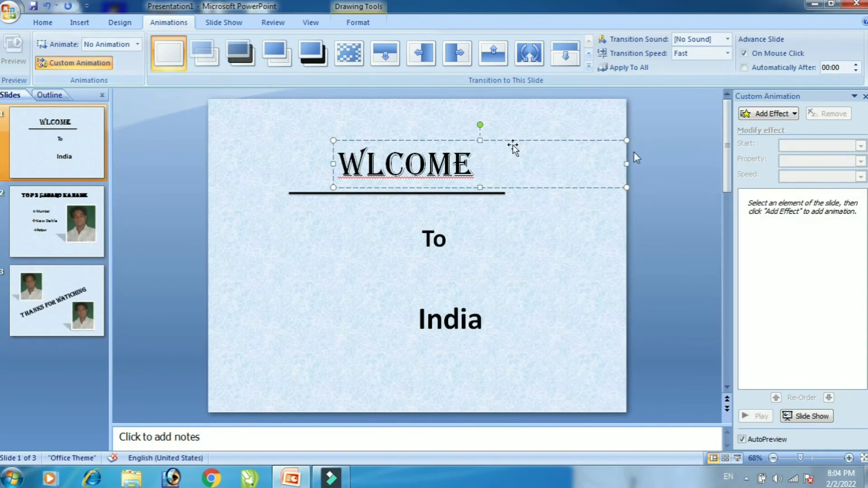
{"action": "left_click", "coordinate": [790, 118]}
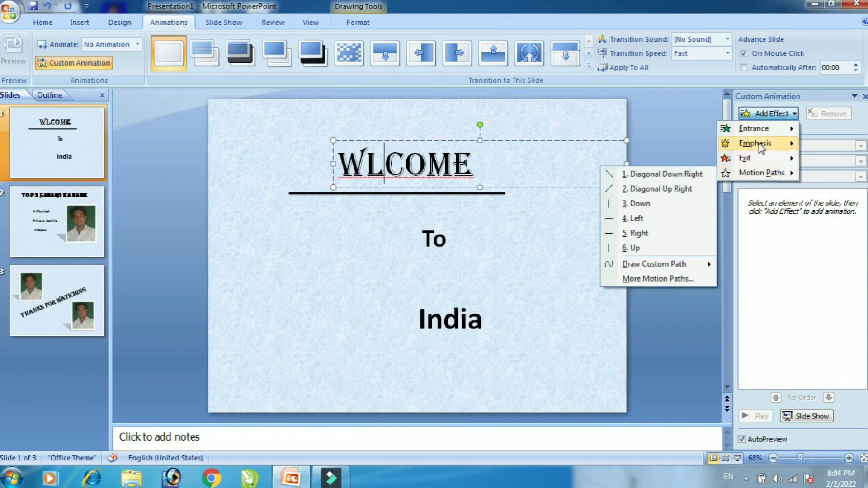
{"action": "mouse_move", "coordinate": [752, 128]}
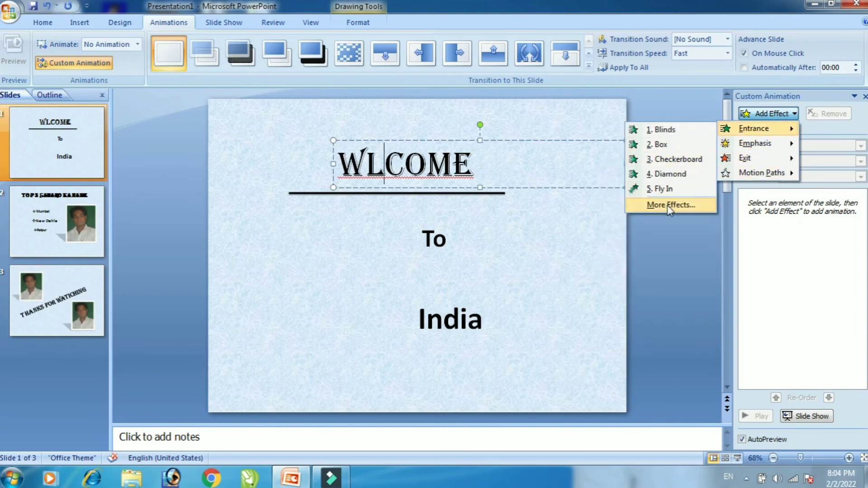
{"action": "left_click", "coordinate": [667, 205]}
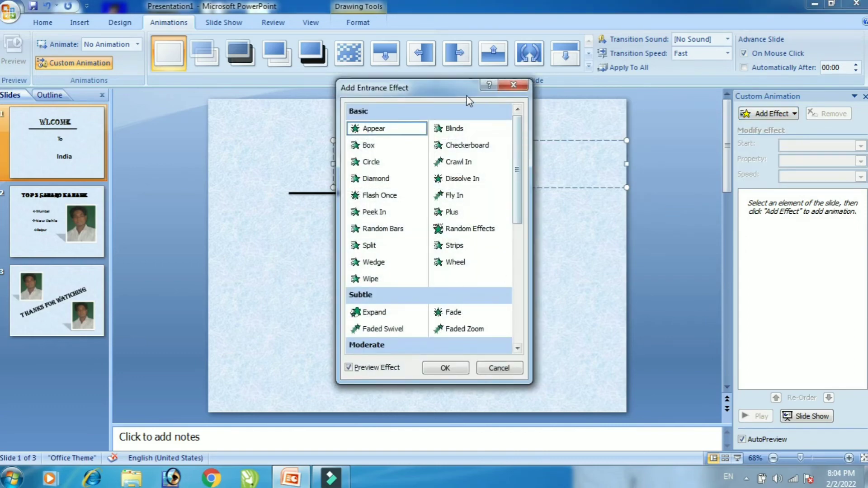
{"action": "left_click_drag", "start_coordinate": [469, 100], "coordinate": [753, 110]}
{"action": "left_click", "coordinate": [748, 280]}
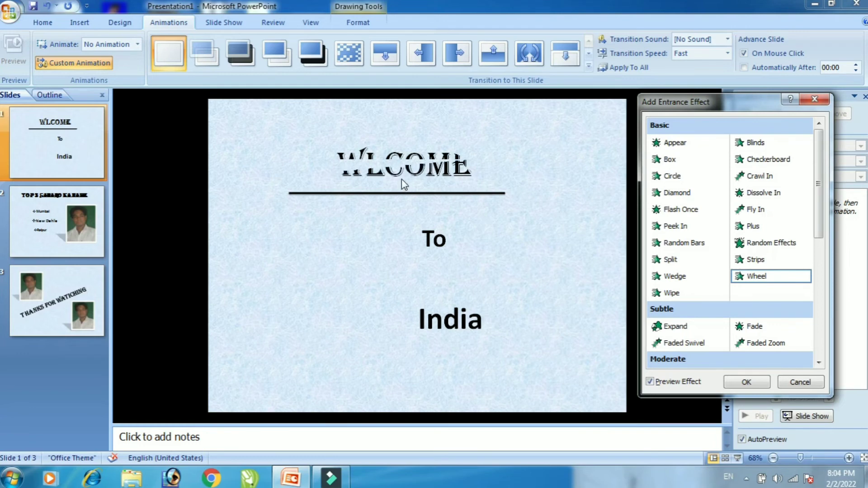
{"action": "left_click_drag", "start_coordinate": [822, 167], "coordinate": [827, 262]}
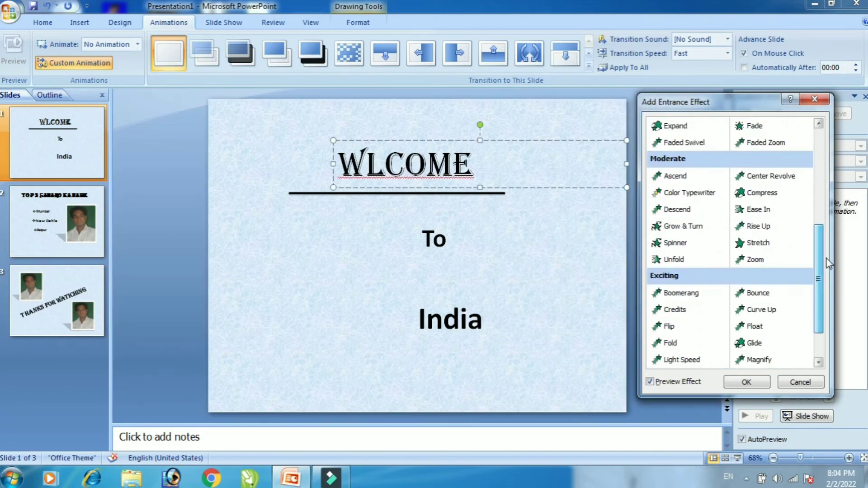
{"action": "left_click", "coordinate": [759, 260]}
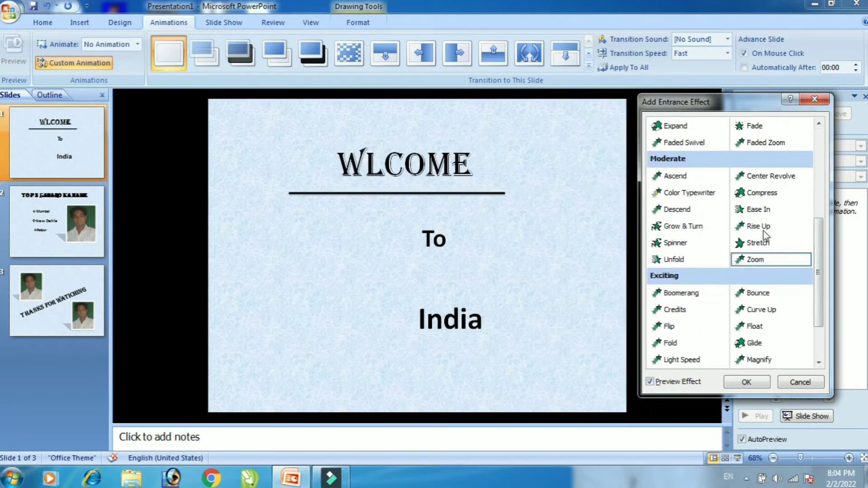
{"action": "left_click", "coordinate": [750, 227]}
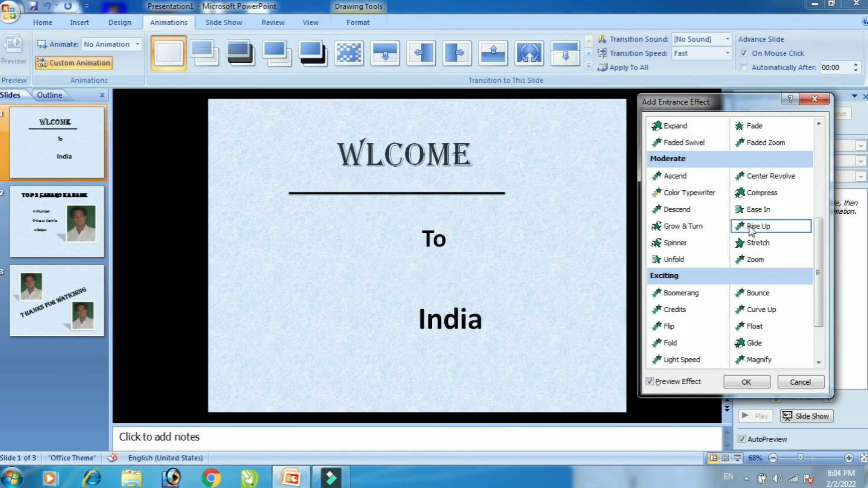
{"action": "left_click", "coordinate": [738, 344]}
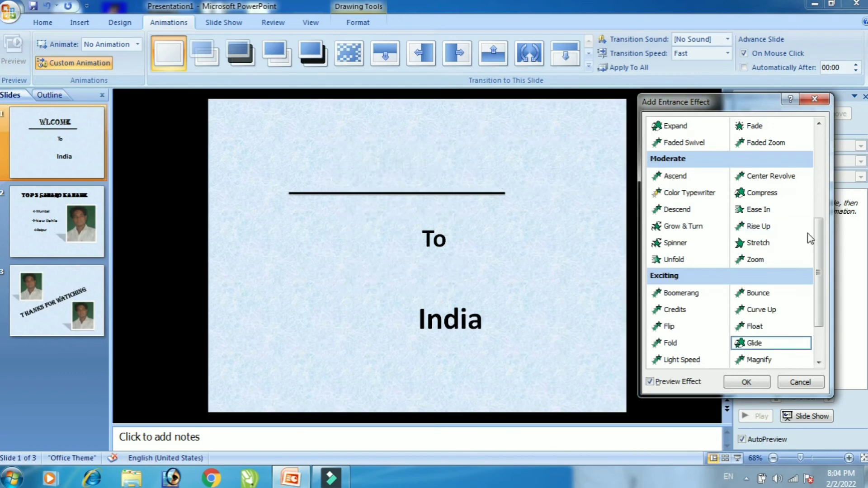
{"action": "scroll", "coordinate": [818, 271], "scroll_direction": "down", "scroll_amount": 2}
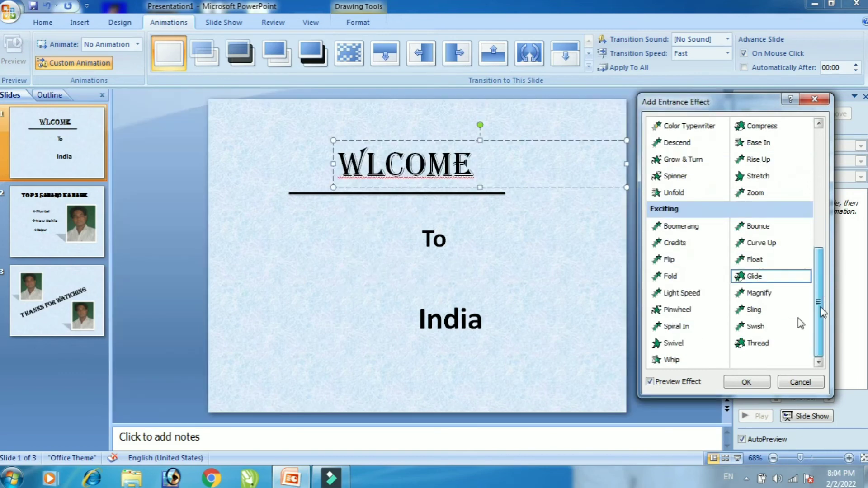
{"action": "left_click", "coordinate": [758, 329]}
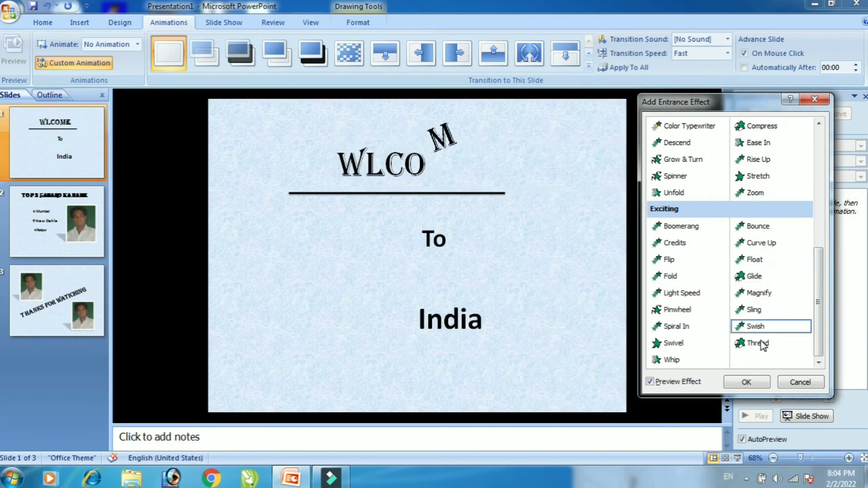
{"action": "left_click", "coordinate": [746, 382]}
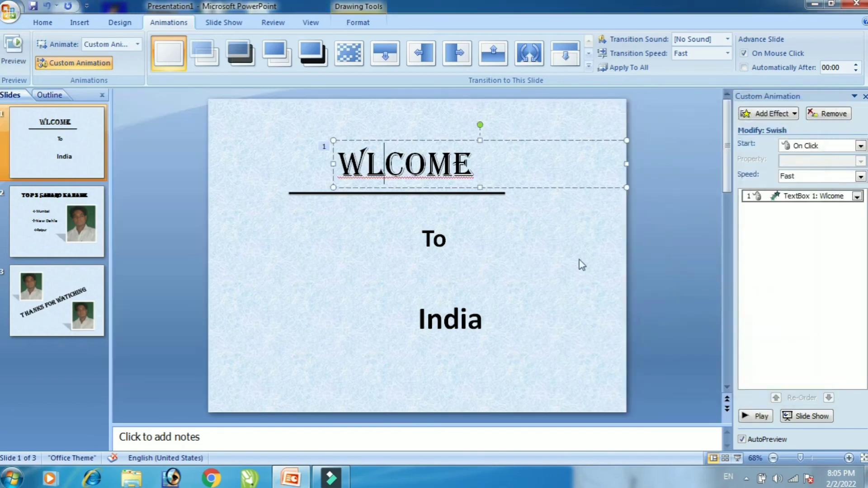
Apply the Thread entrance effect to the To text box.
{"action": "left_click", "coordinate": [437, 245]}
{"action": "left_click", "coordinate": [782, 118]}
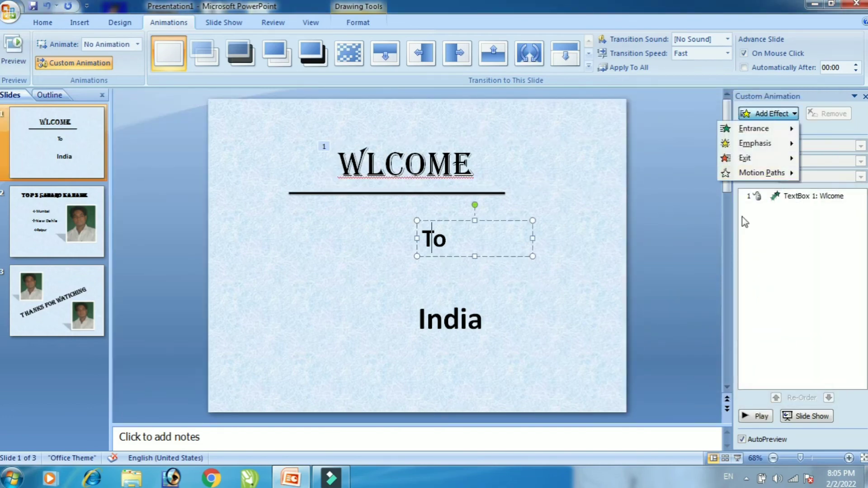
{"action": "mouse_move", "coordinate": [754, 128]}
{"action": "left_click", "coordinate": [660, 219]}
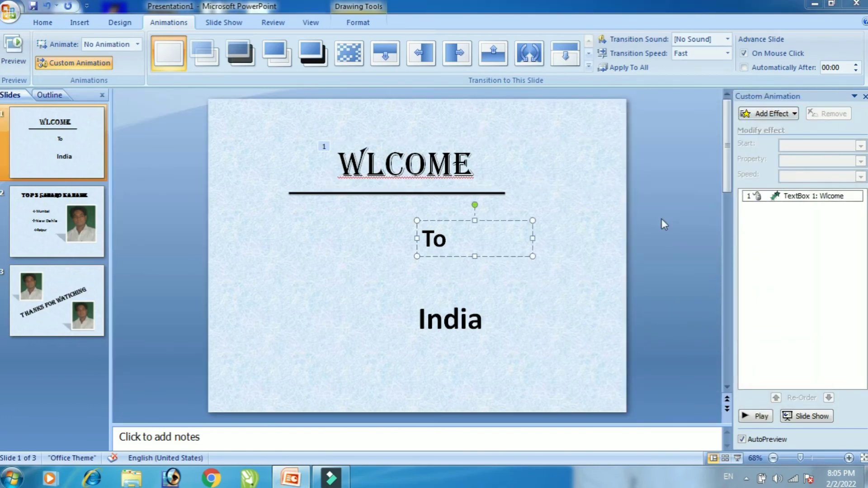
{"action": "left_click", "coordinate": [803, 344]}
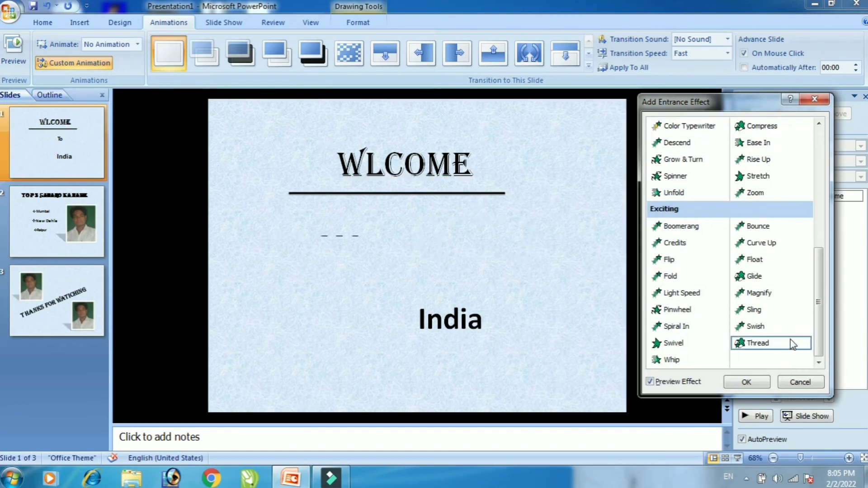
{"action": "left_click", "coordinate": [746, 382]}
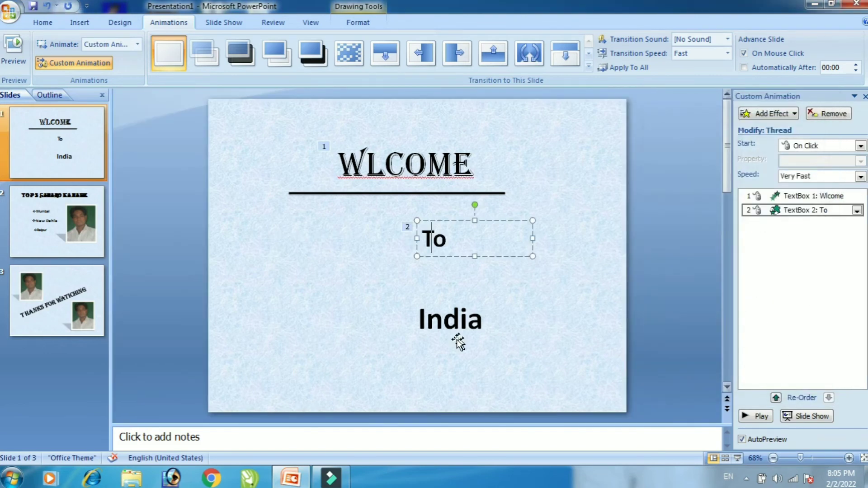
Give the India text box the Spiral In entrance, then move to slide 2.
{"action": "key", "text": "Tab"}
{"action": "left_click", "coordinate": [769, 113]}
{"action": "mouse_move", "coordinate": [753, 128]}
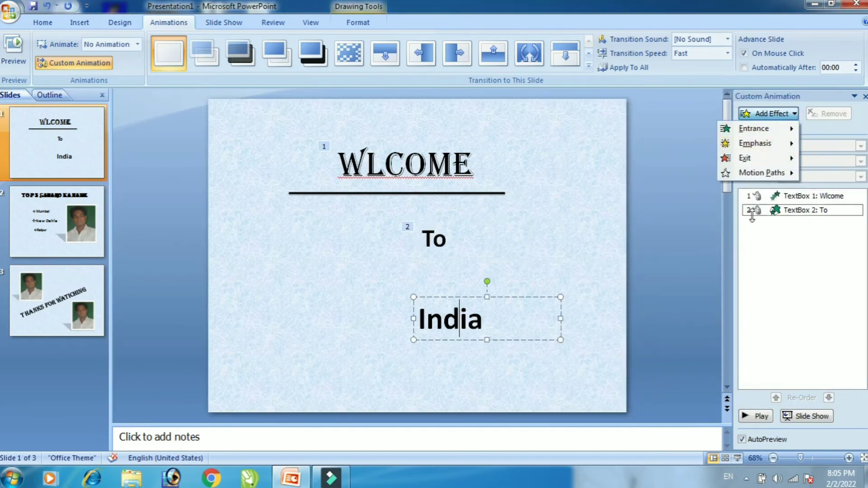
{"action": "left_click", "coordinate": [666, 235]}
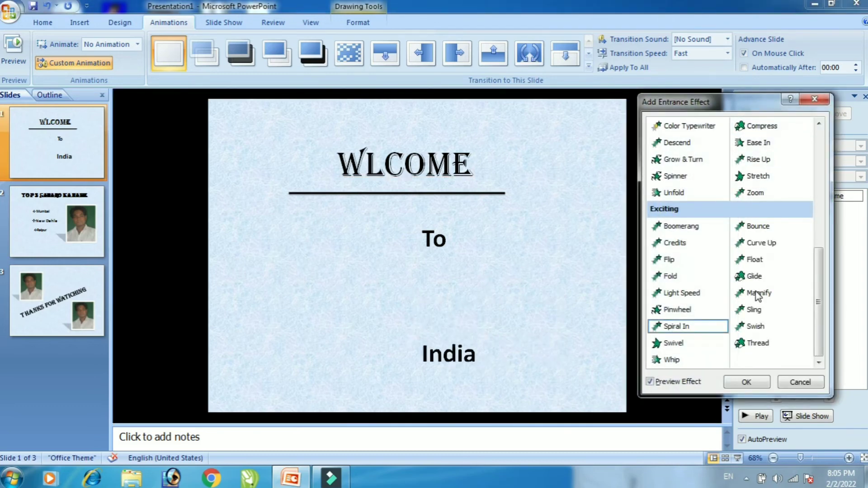
{"action": "left_click", "coordinate": [746, 382]}
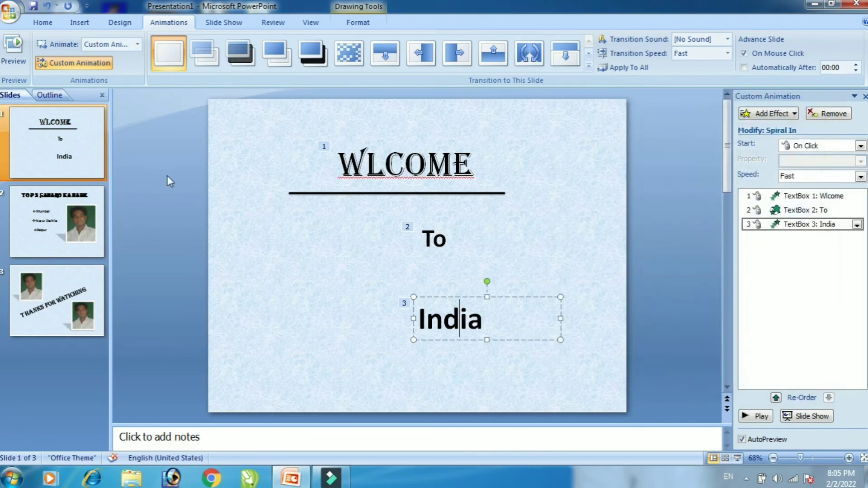
{"action": "left_click", "coordinate": [63, 213]}
Apply the Pinwheel entrance effect to the photo on slide 2.
{"action": "left_click", "coordinate": [549, 249]}
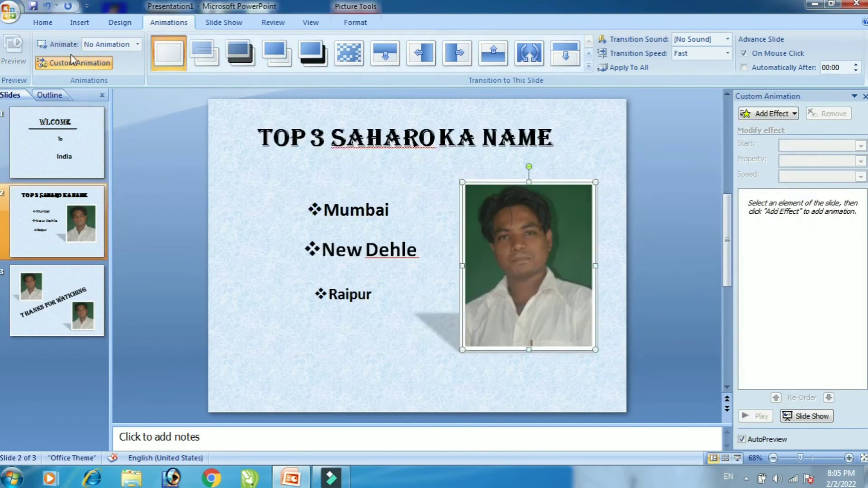
{"action": "left_click", "coordinate": [78, 65]}
{"action": "left_click", "coordinate": [78, 63]}
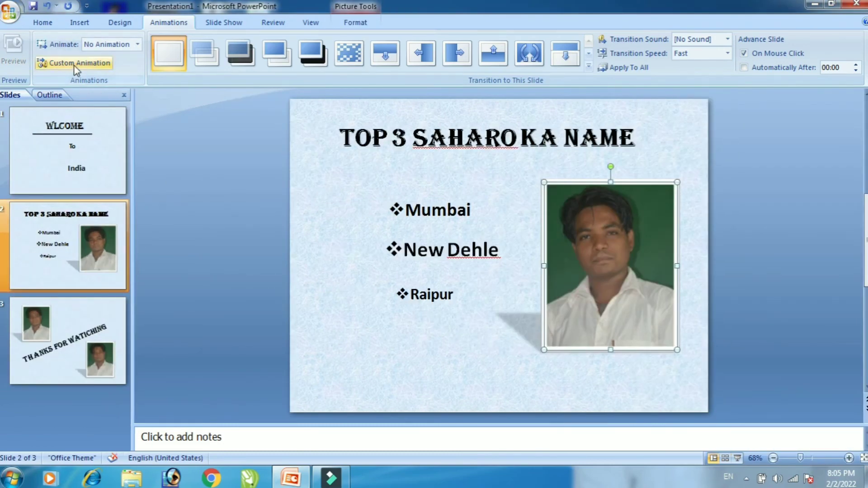
{"action": "left_click", "coordinate": [794, 114]}
{"action": "mouse_move", "coordinate": [753, 128]}
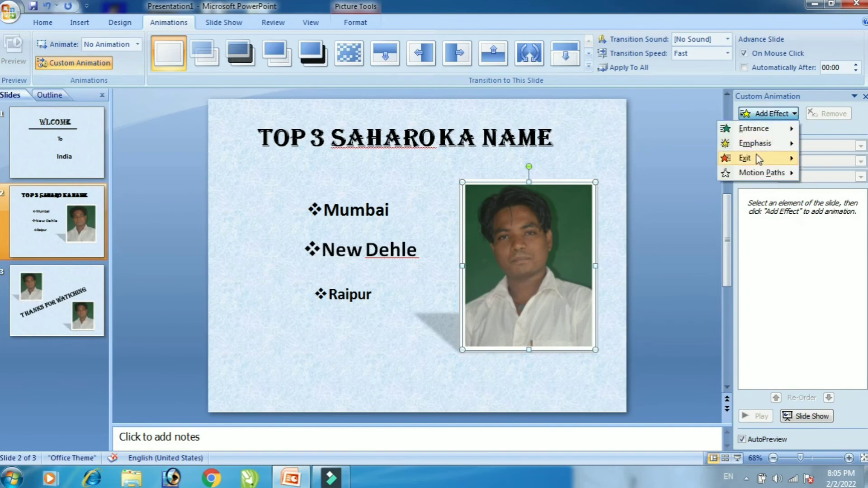
{"action": "left_click", "coordinate": [664, 248]}
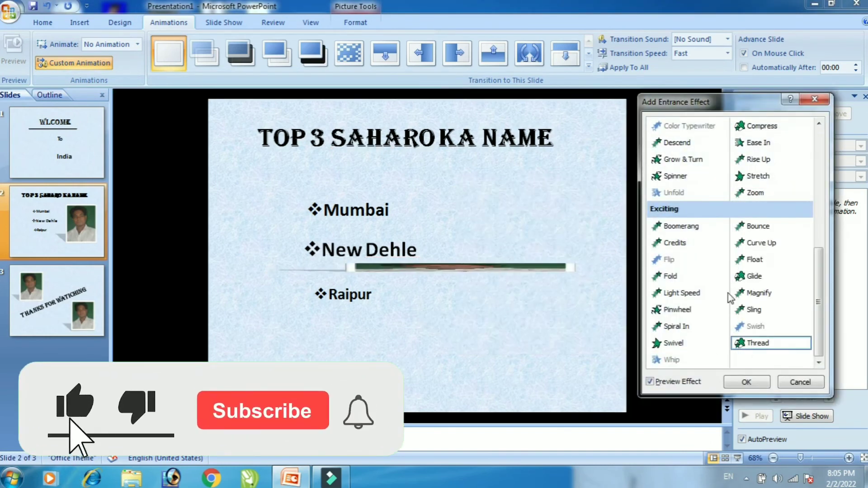
{"action": "left_click", "coordinate": [681, 310]}
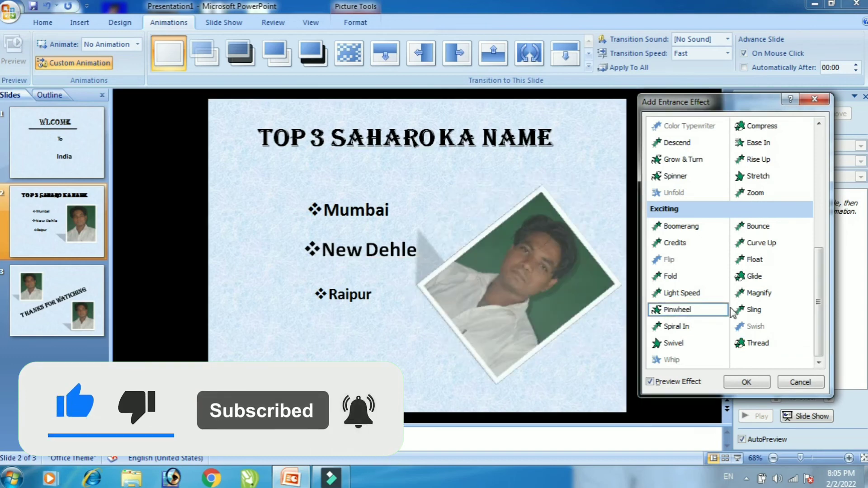
{"action": "left_click", "coordinate": [748, 383]}
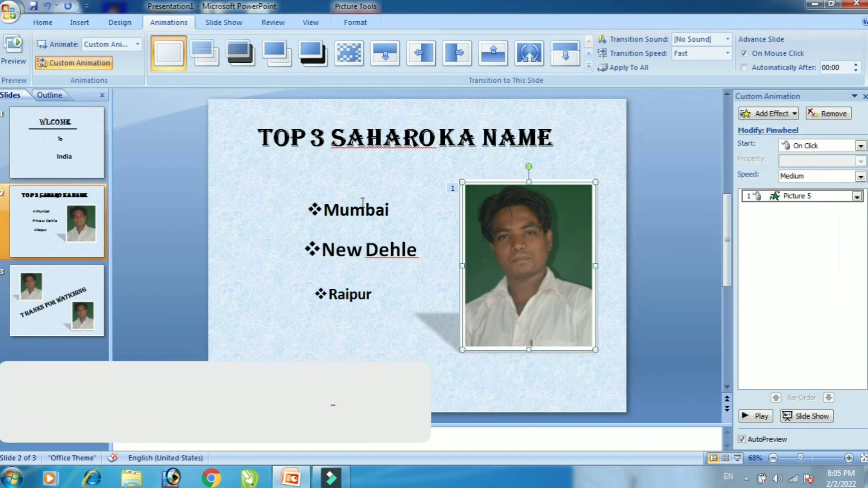
Give Mumbai the Swish entrance and New Dehle the Pinwheel entrance.
{"action": "left_click", "coordinate": [768, 113]}
{"action": "mouse_move", "coordinate": [754, 128]}
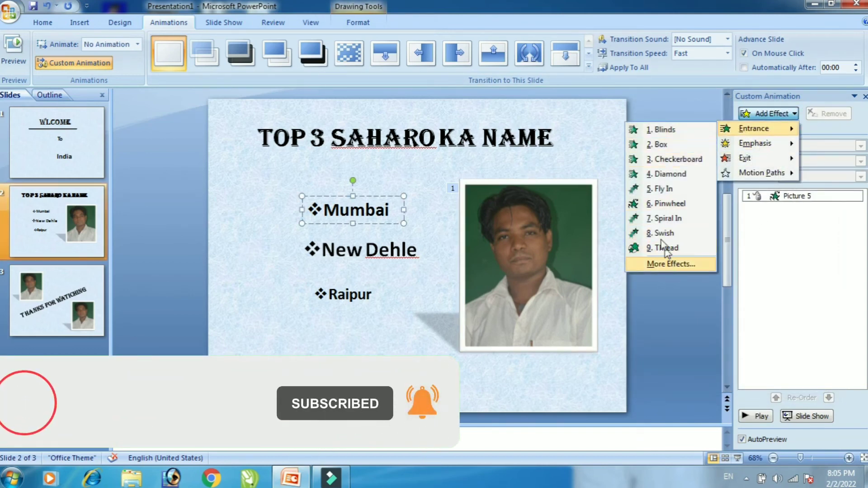
{"action": "left_click", "coordinate": [663, 233]}
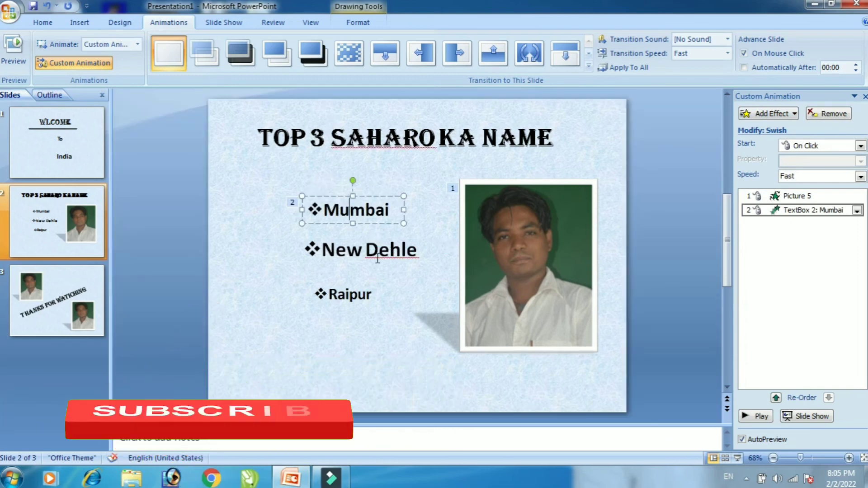
{"action": "left_click", "coordinate": [373, 249]}
{"action": "left_click", "coordinate": [774, 114]}
{"action": "mouse_move", "coordinate": [753, 128]}
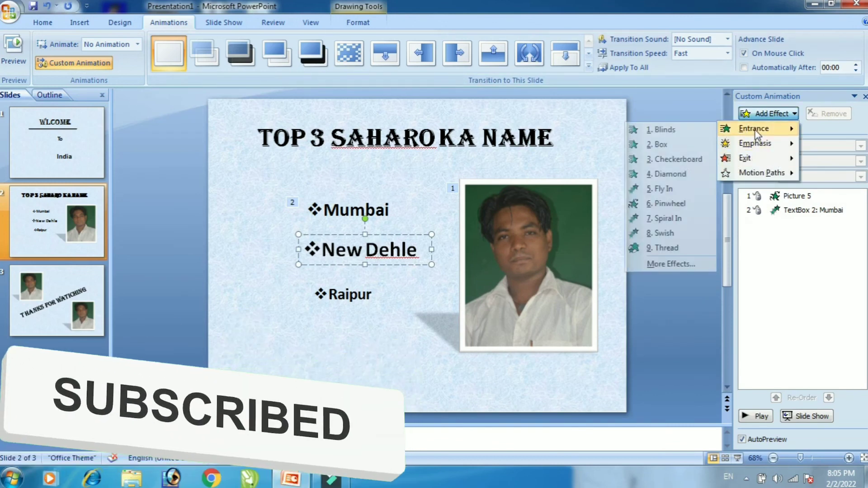
{"action": "left_click", "coordinate": [667, 204]}
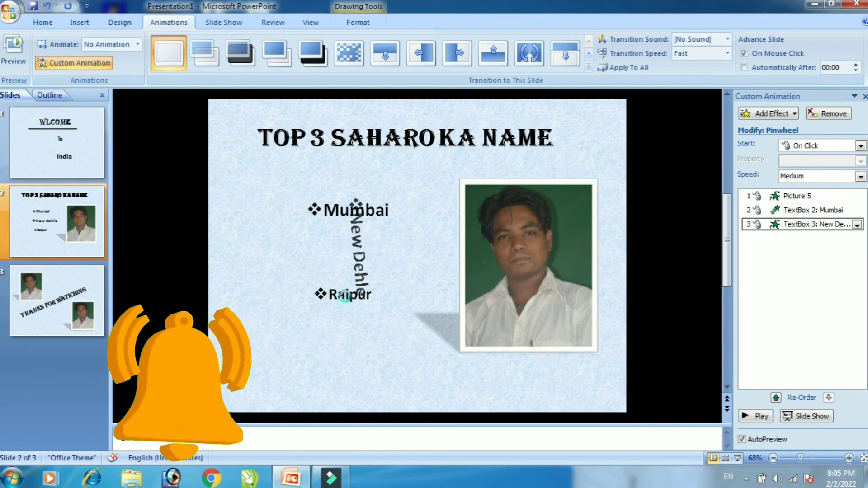
Give the Raipur text box the Fly In entrance, then go to slide 3.
{"action": "left_click", "coordinate": [349, 294]}
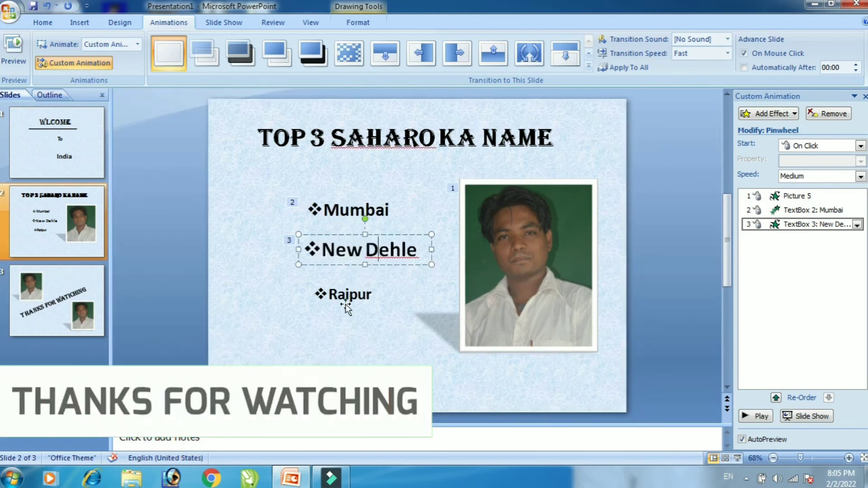
{"action": "left_click", "coordinate": [788, 115]}
{"action": "mouse_move", "coordinate": [752, 128]}
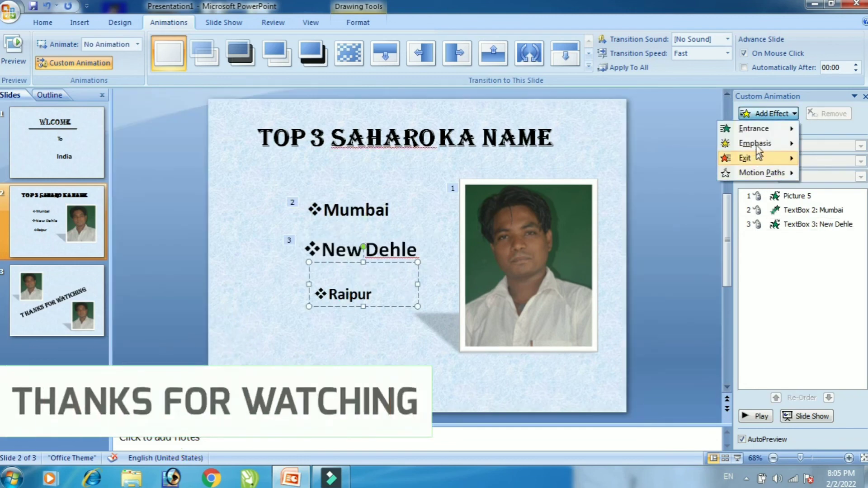
{"action": "left_click", "coordinate": [660, 189]}
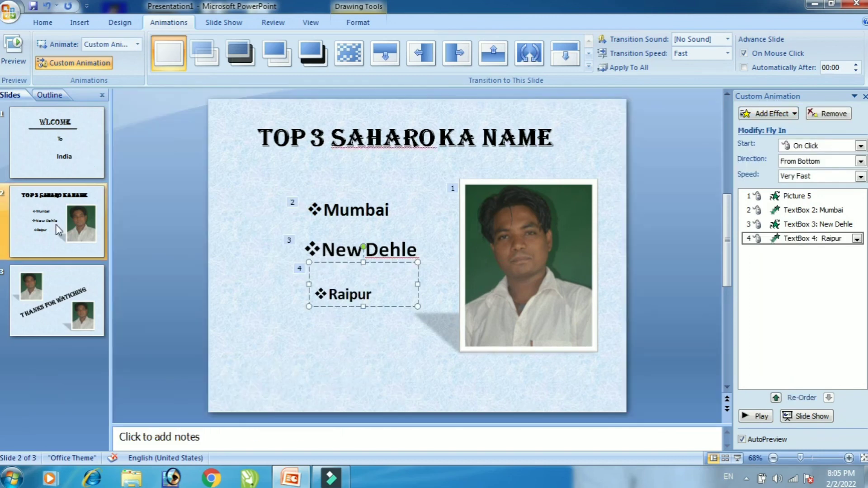
{"action": "left_click", "coordinate": [71, 302]}
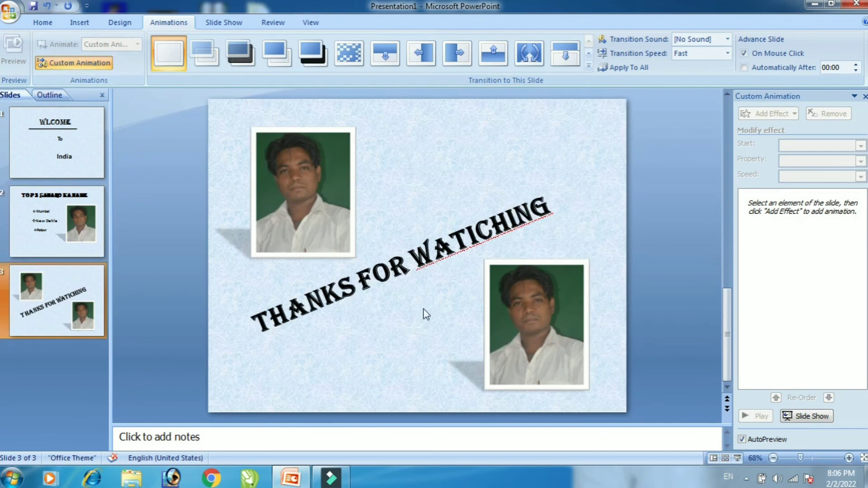
Run a slide show from slide 3, then return to slide 1 in the editor.
{"action": "left_click", "coordinate": [809, 416]}
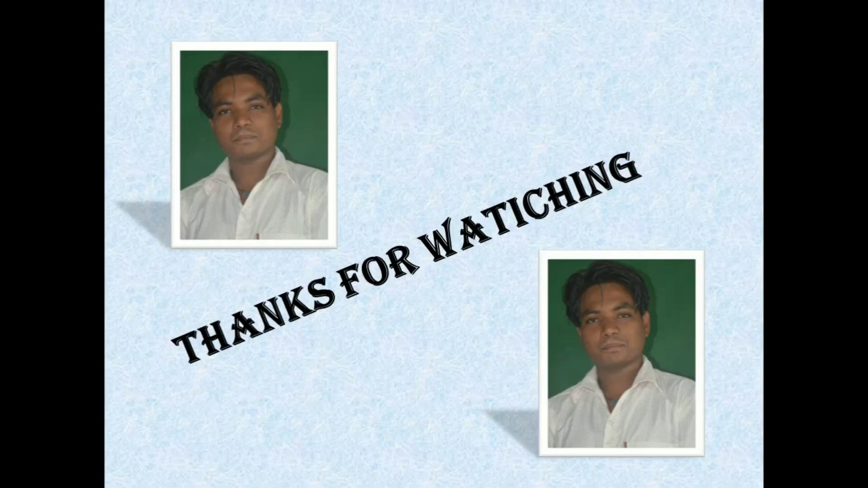
{"action": "left_click", "coordinate": [140, 209]}
{"action": "left_click", "coordinate": [140, 209]}
{"action": "left_click", "coordinate": [79, 158]}
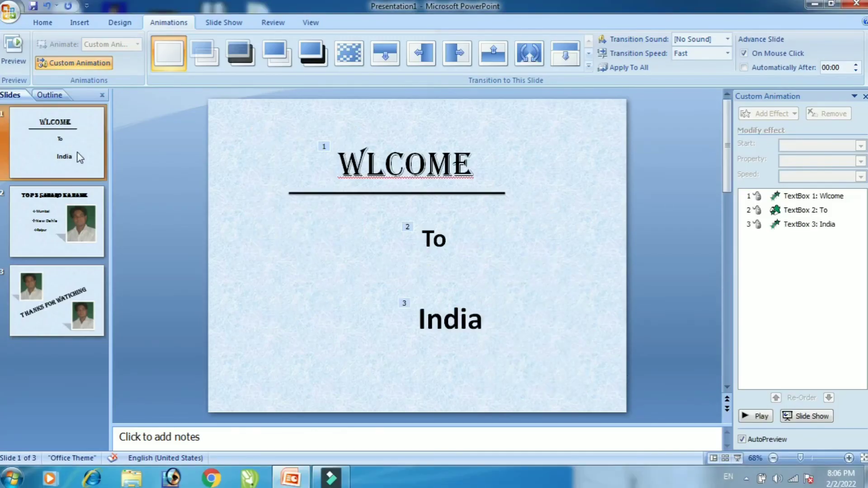
Run the slide show from slide 1, then play its animations in the Custom Animation pane.
{"action": "left_click", "coordinate": [808, 416]}
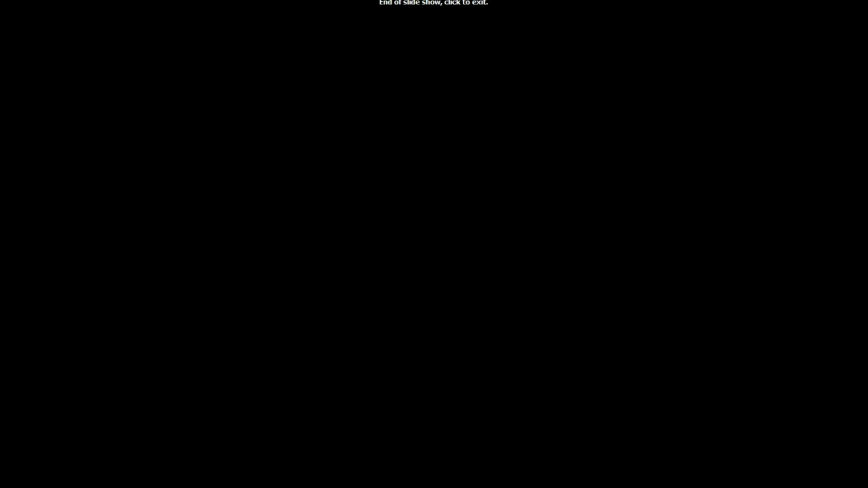
{"action": "left_click", "coordinate": [809, 273]}
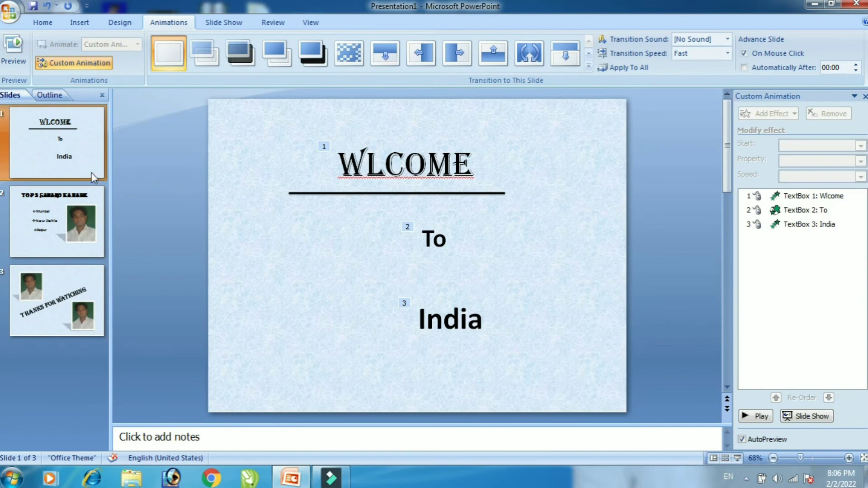
{"action": "left_click", "coordinate": [759, 416]}
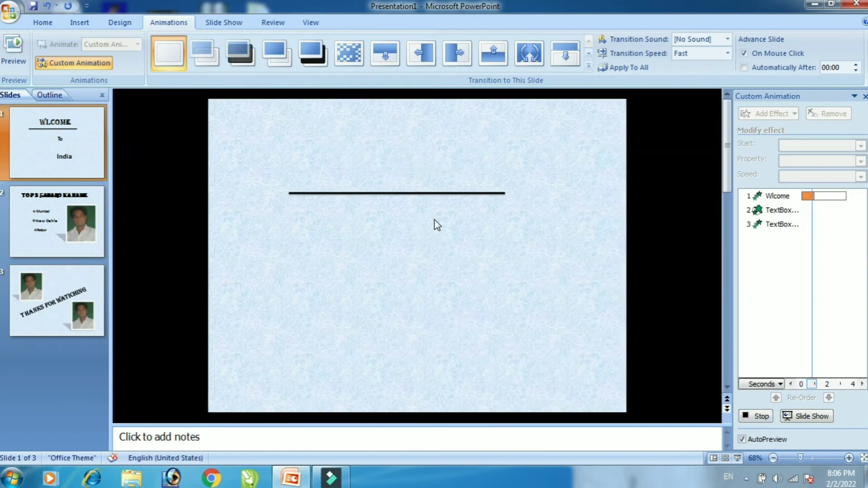